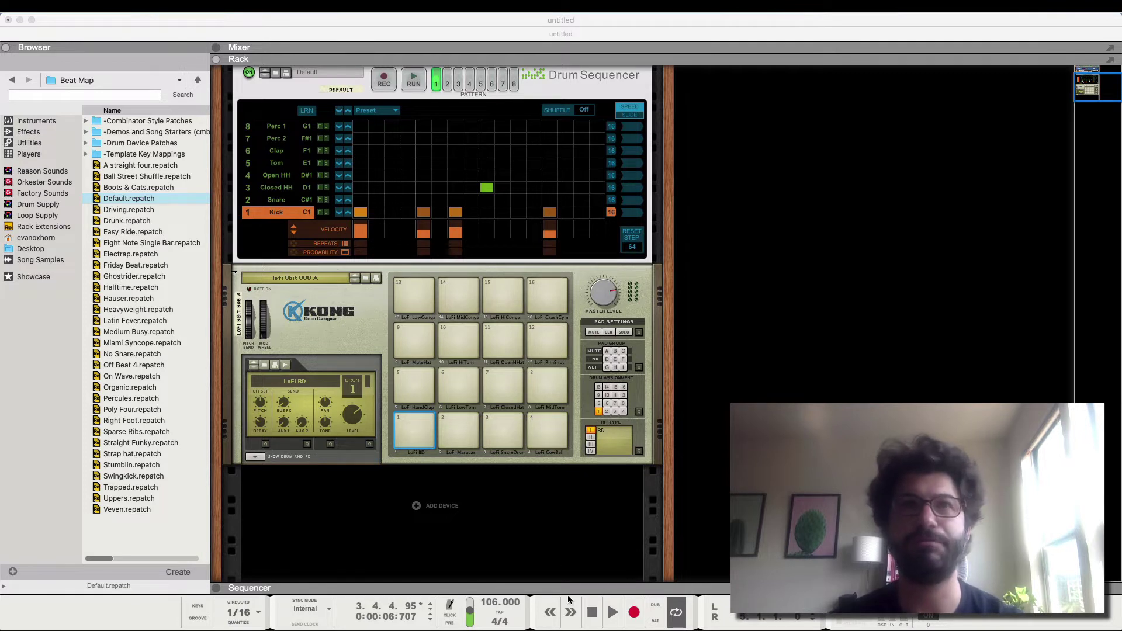
# - Run the Drum Sequencer pattern through Kong to audition the kick, and stop it
pyautogui.scroll(2, 574, 355)
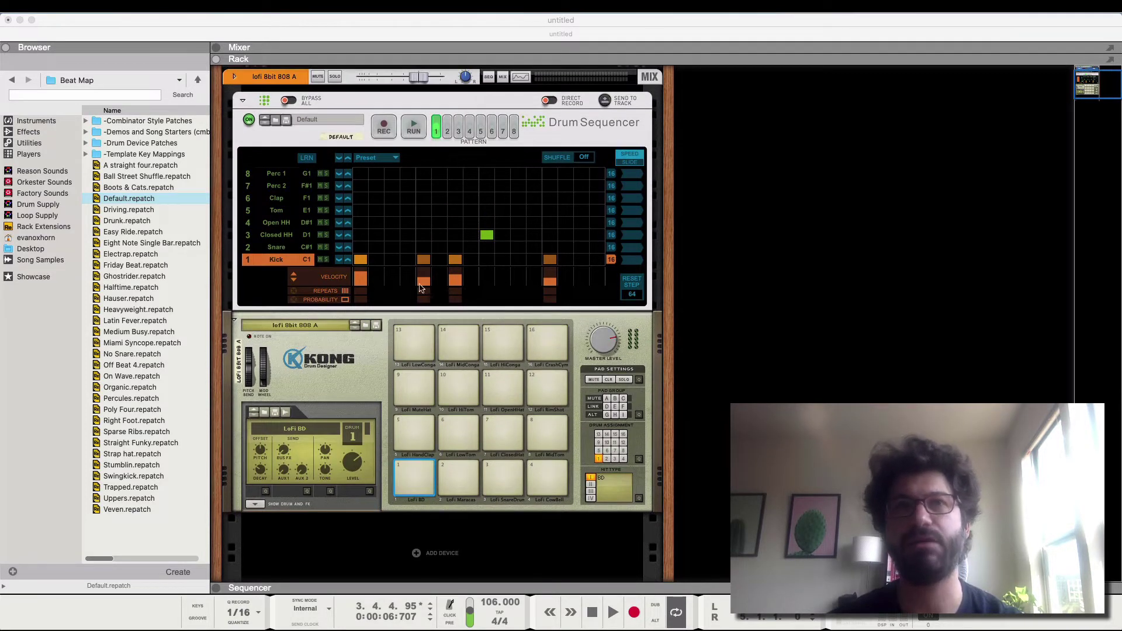
pyautogui.click(322, 379)
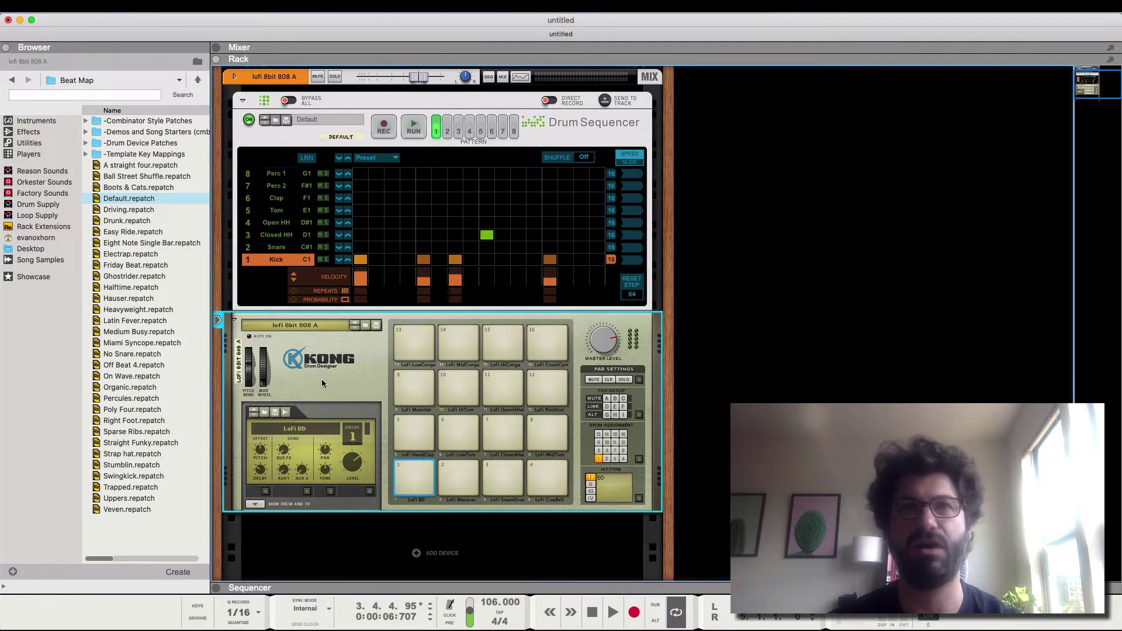
pyautogui.click(414, 126)
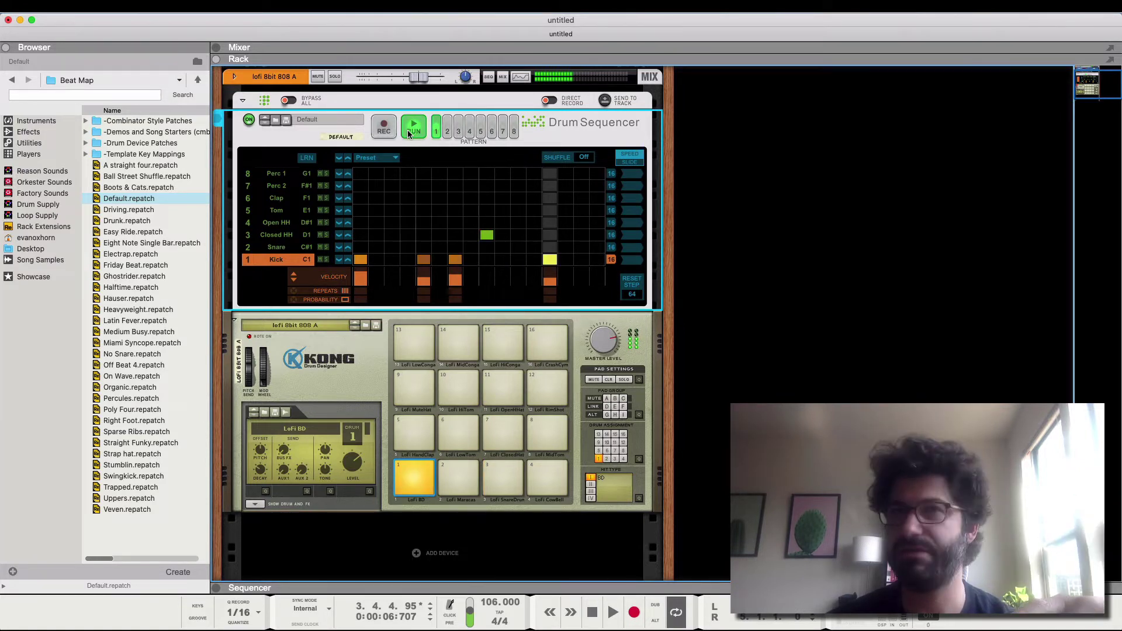
pyautogui.click(408, 129)
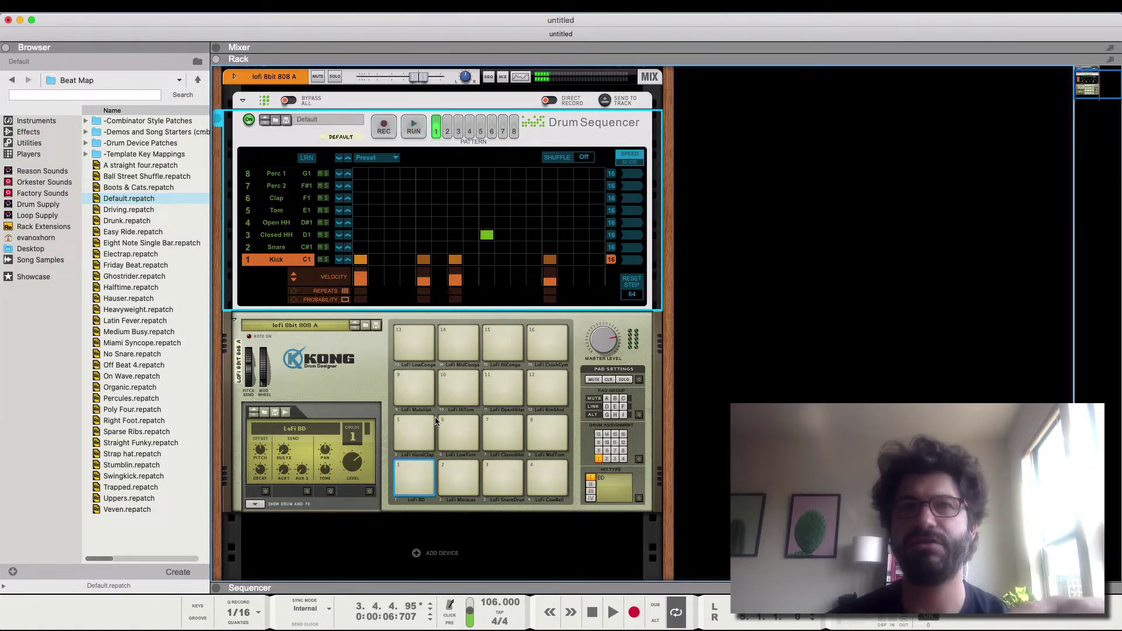
# - Set the pitch offset of Kong's drum 1 to 41 and audition the sequencer pattern with it
pyautogui.click(422, 474)
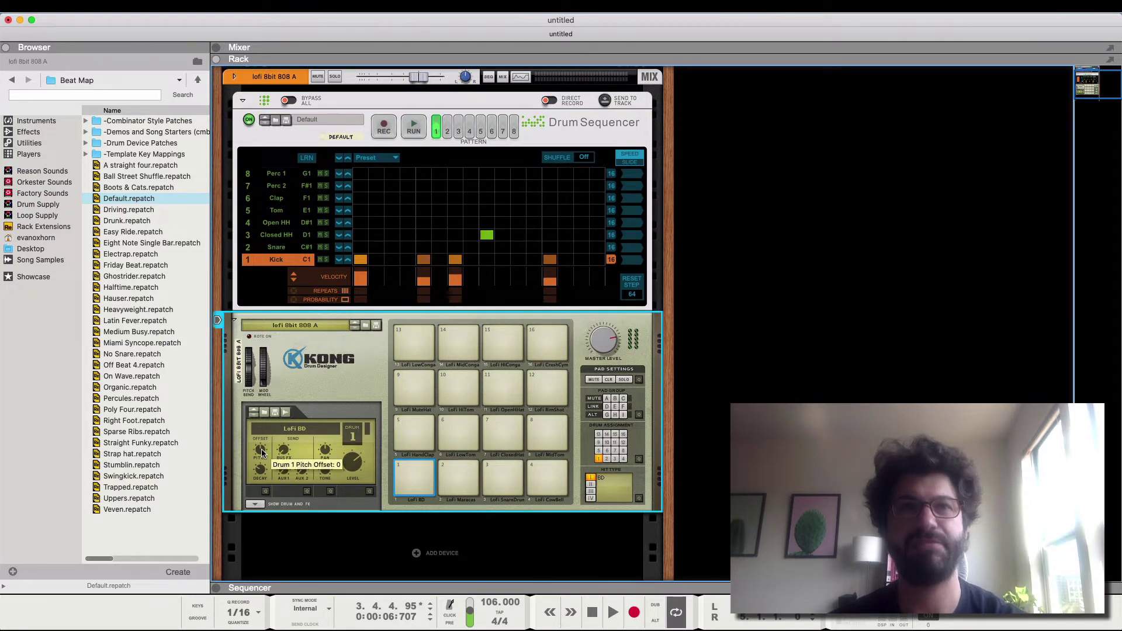
pyautogui.moveTo(265, 448); pyautogui.dragTo(268, 447)
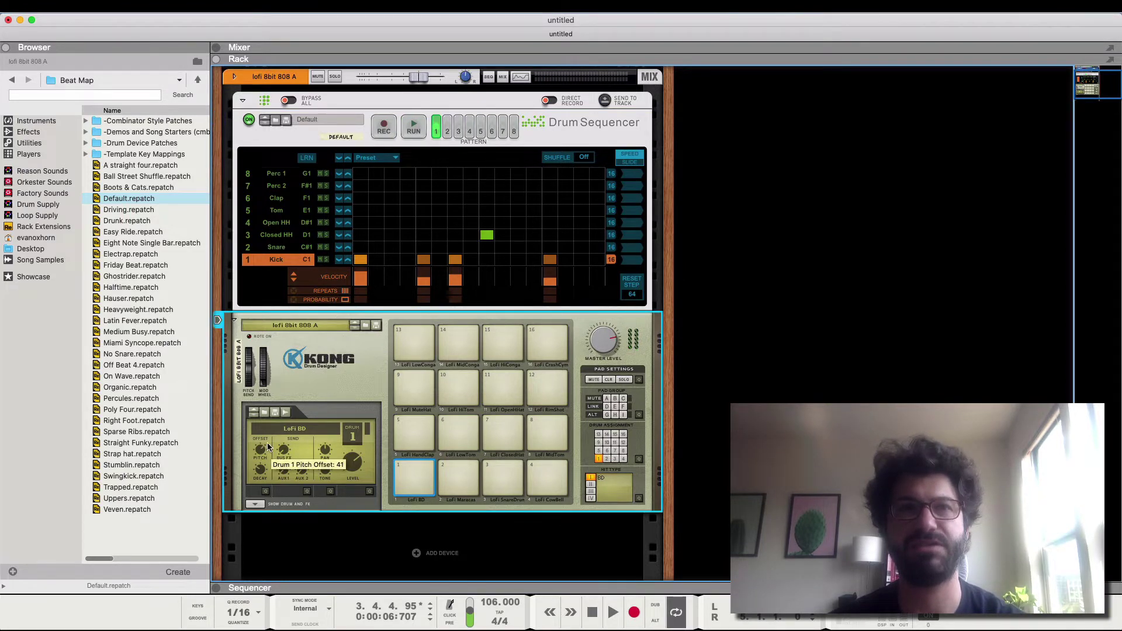
pyautogui.click(413, 127)
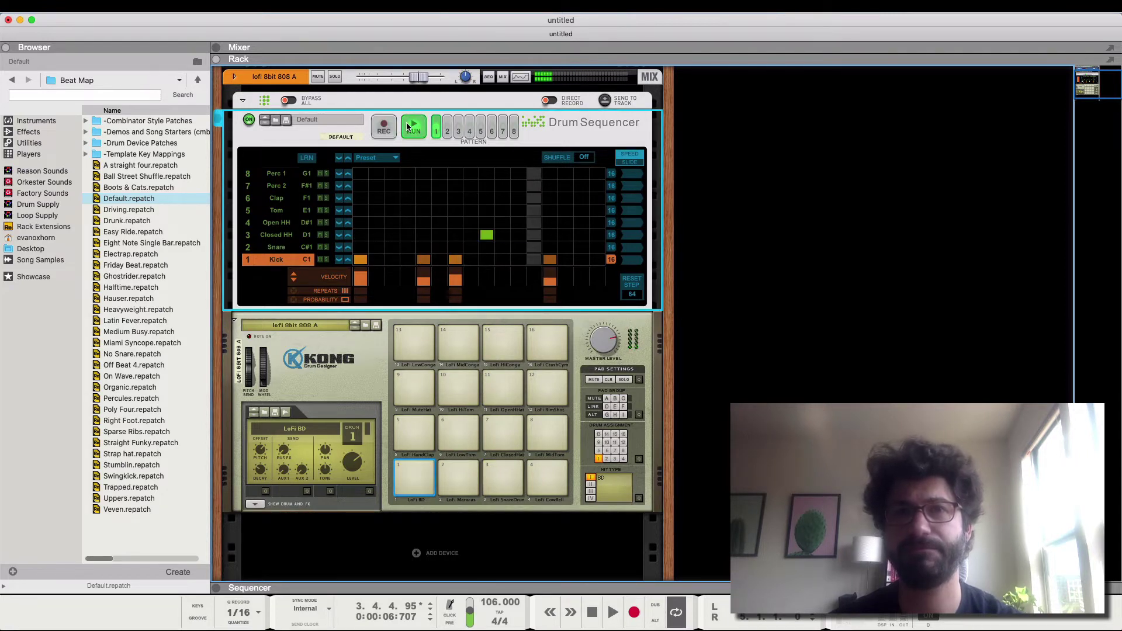
pyautogui.click(405, 122)
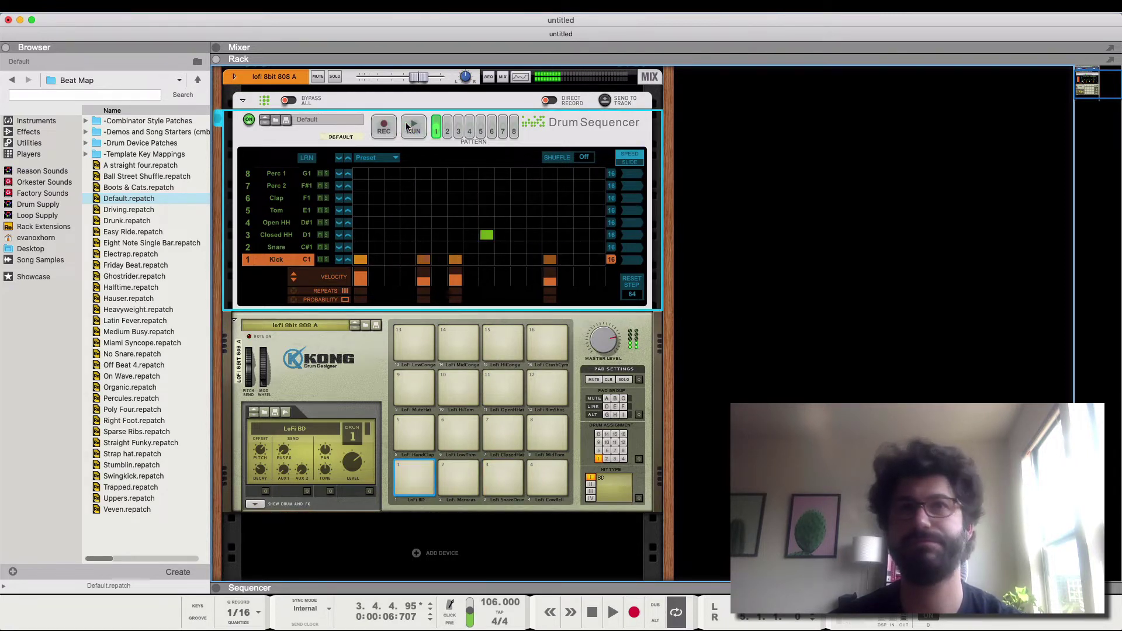
# - Add an NN-19 Digital Sampler to the rack below Kong and reset it to the init patch
pyautogui.scroll(-2, 406, 122)
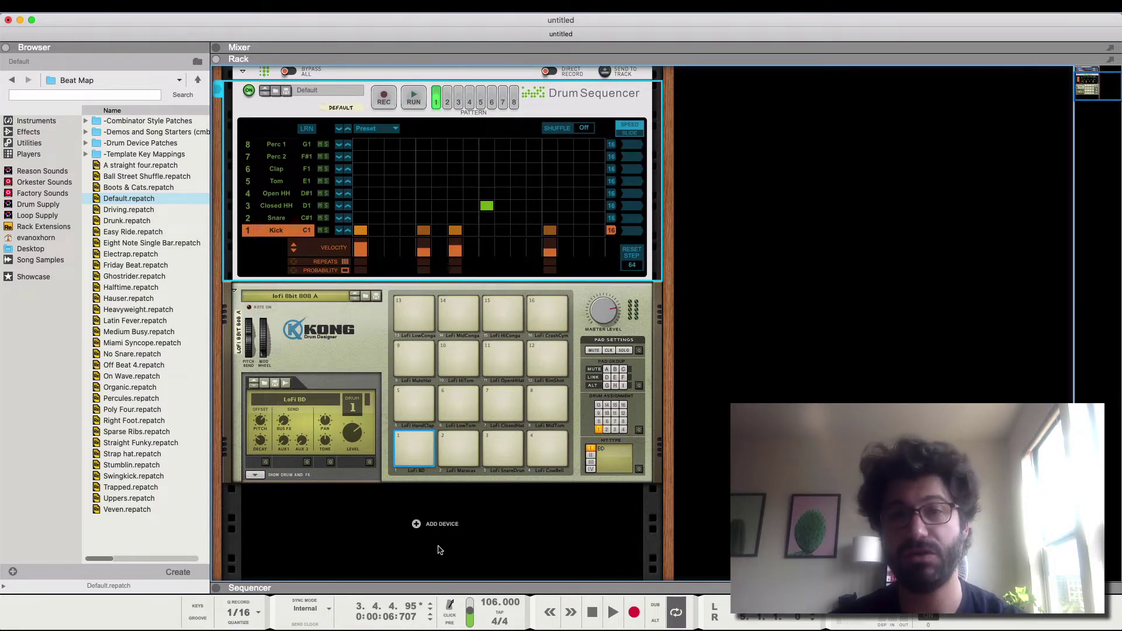
pyautogui.click(504, 461)
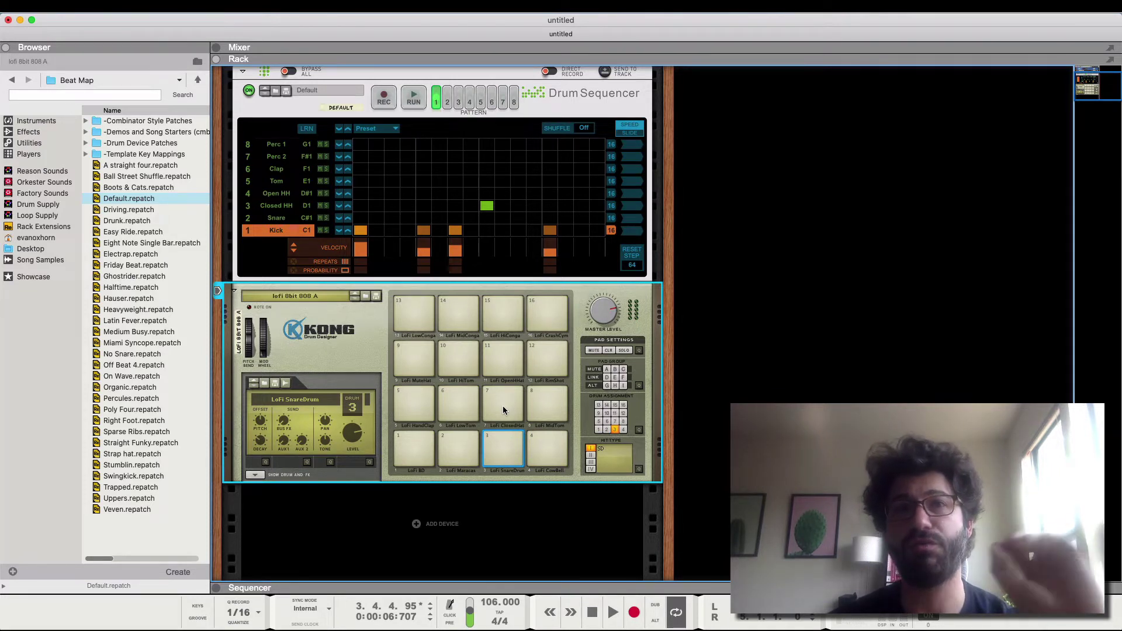
pyautogui.rightClick(449, 528)
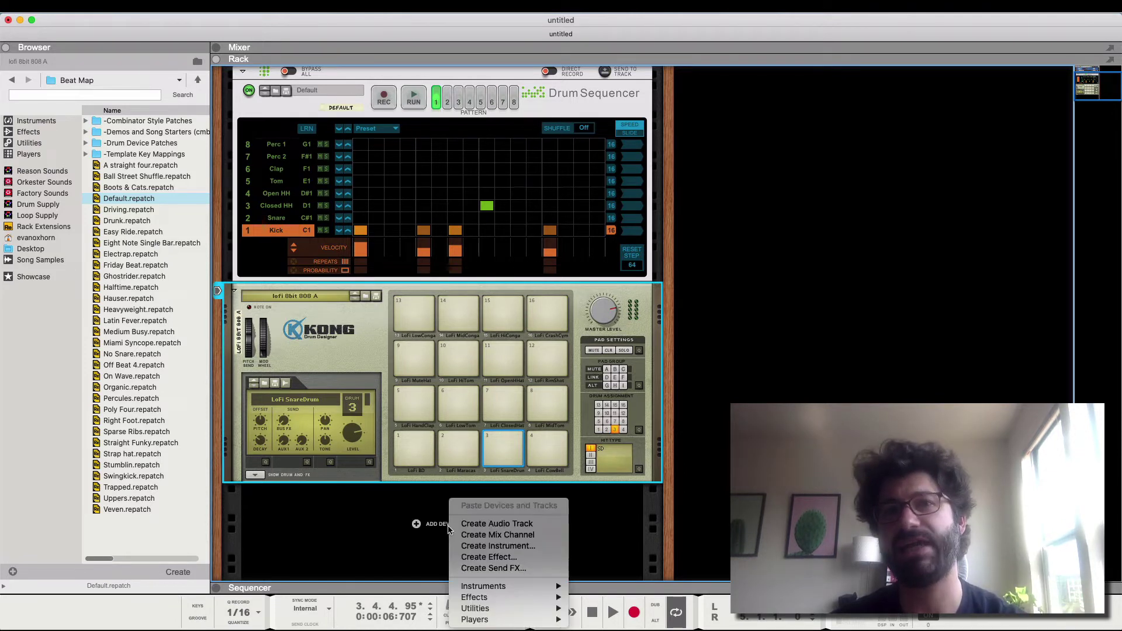
pyautogui.moveTo(503, 586)
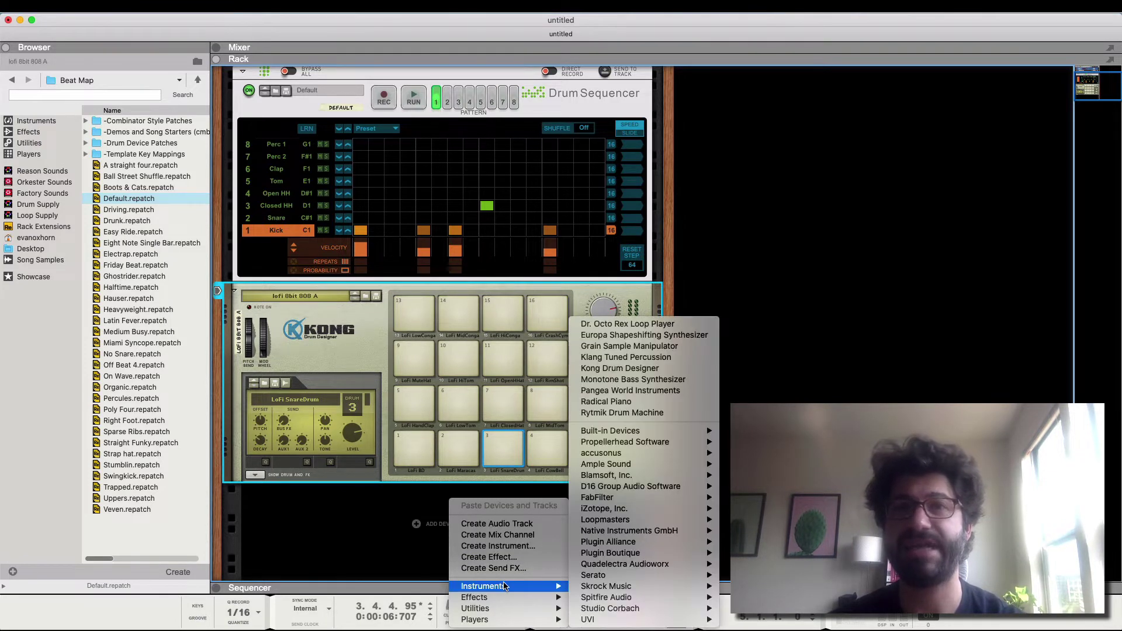
pyautogui.moveTo(686, 431)
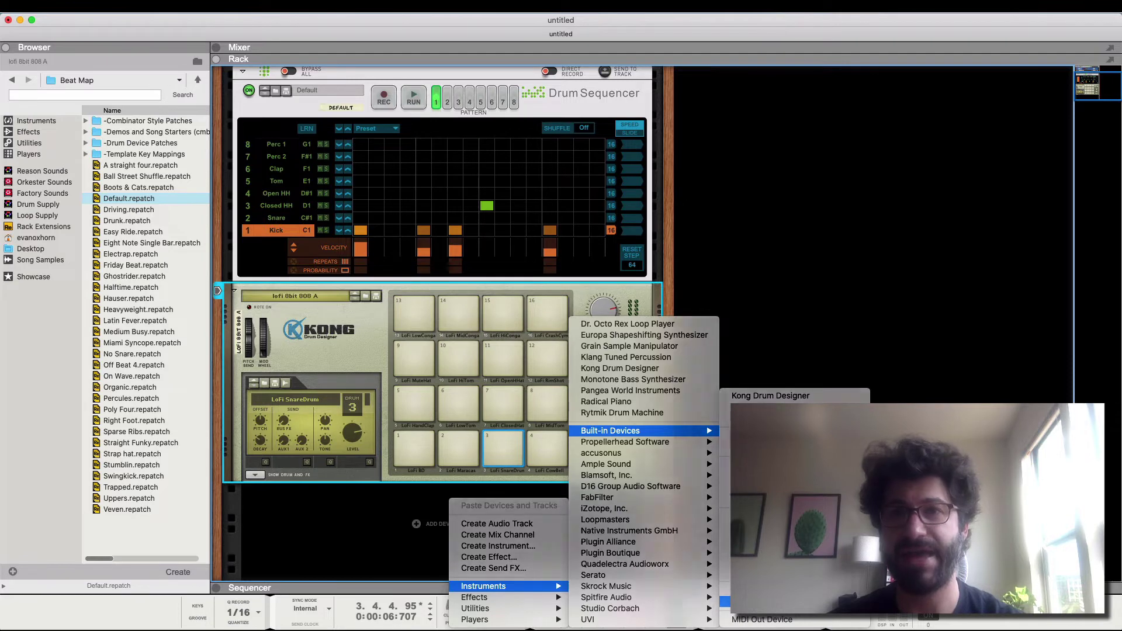
pyautogui.press('Escape')
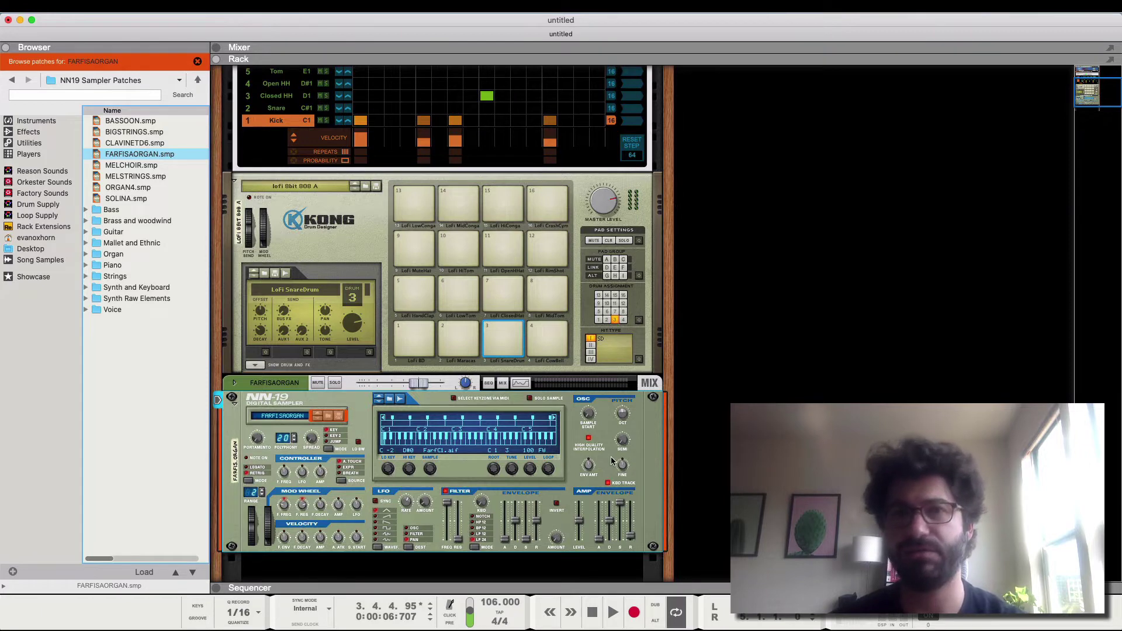
pyautogui.rightClick(612, 457)
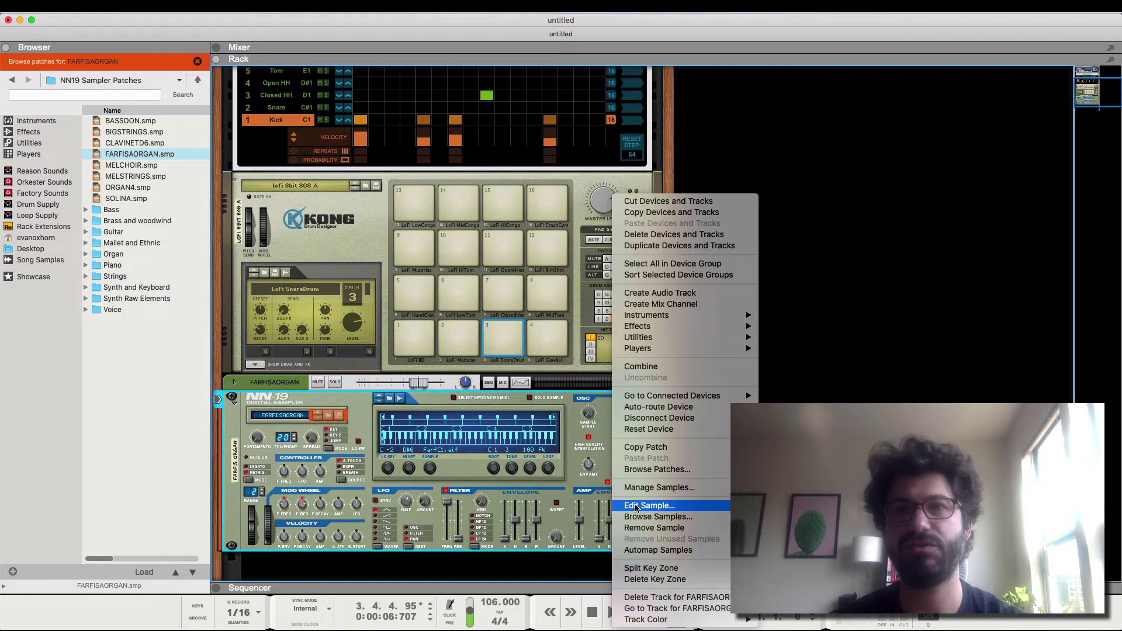
pyautogui.click(648, 429)
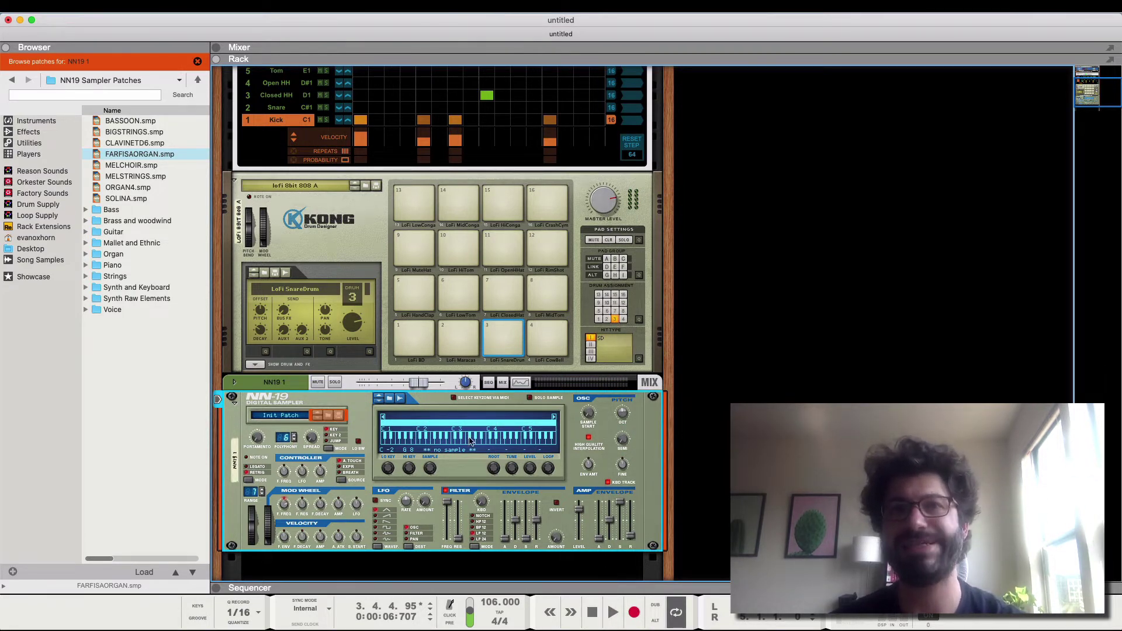
# - Load the sample Hh_808_news.wav from the Drum Supply's 3. Hi Hats folder into the NN-19
pyautogui.click(389, 399)
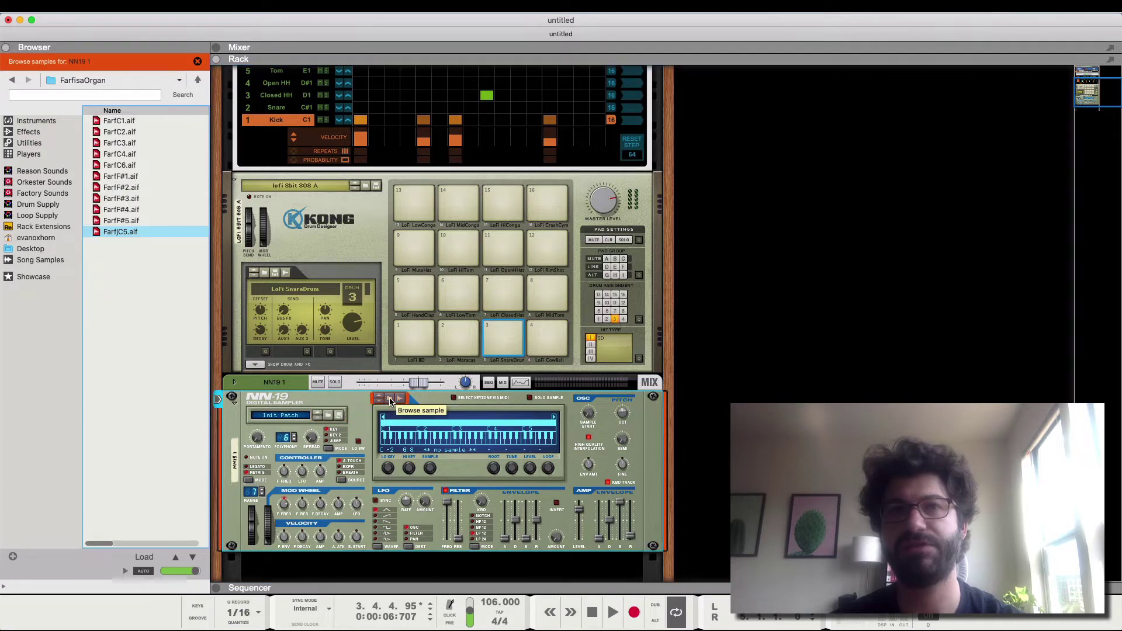
pyautogui.click(52, 207)
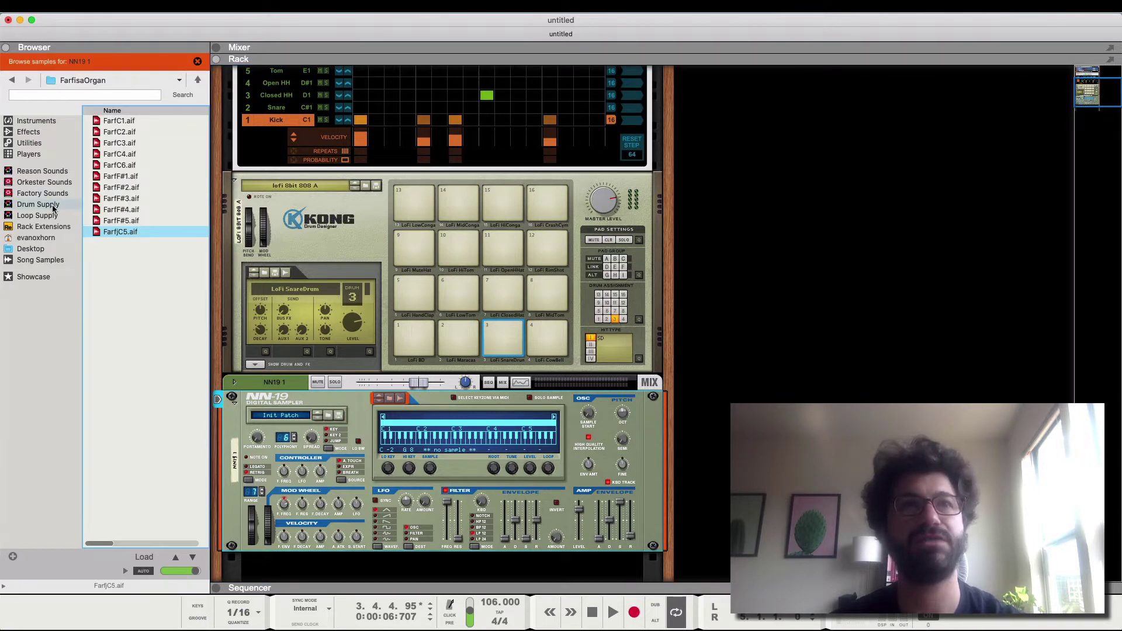
pyautogui.doubleClick(129, 154)
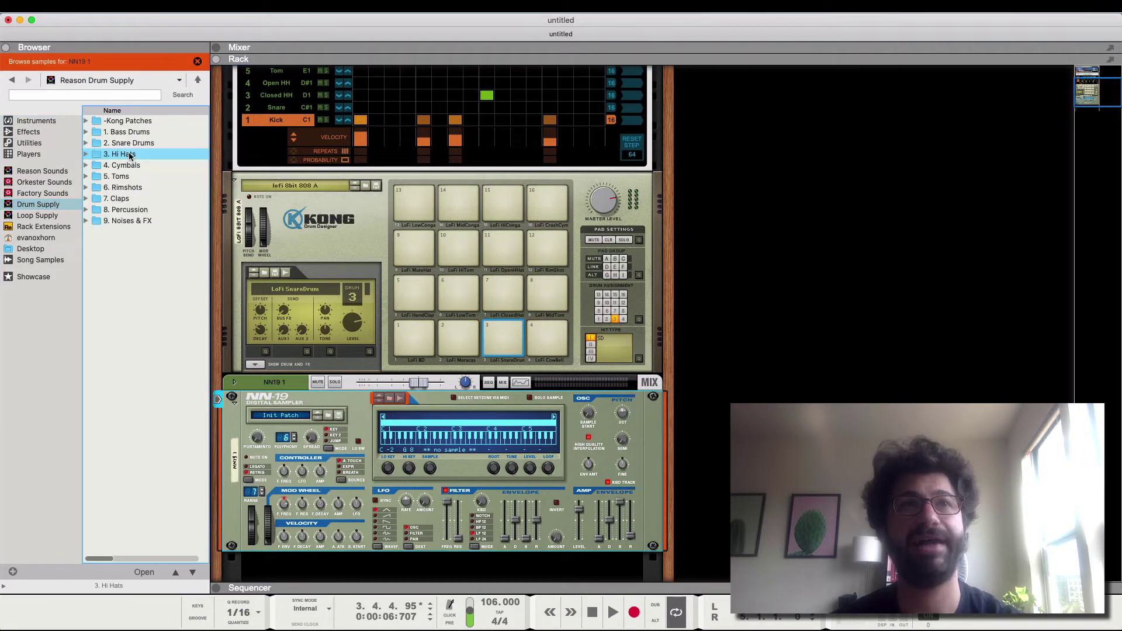
pyautogui.click(130, 154)
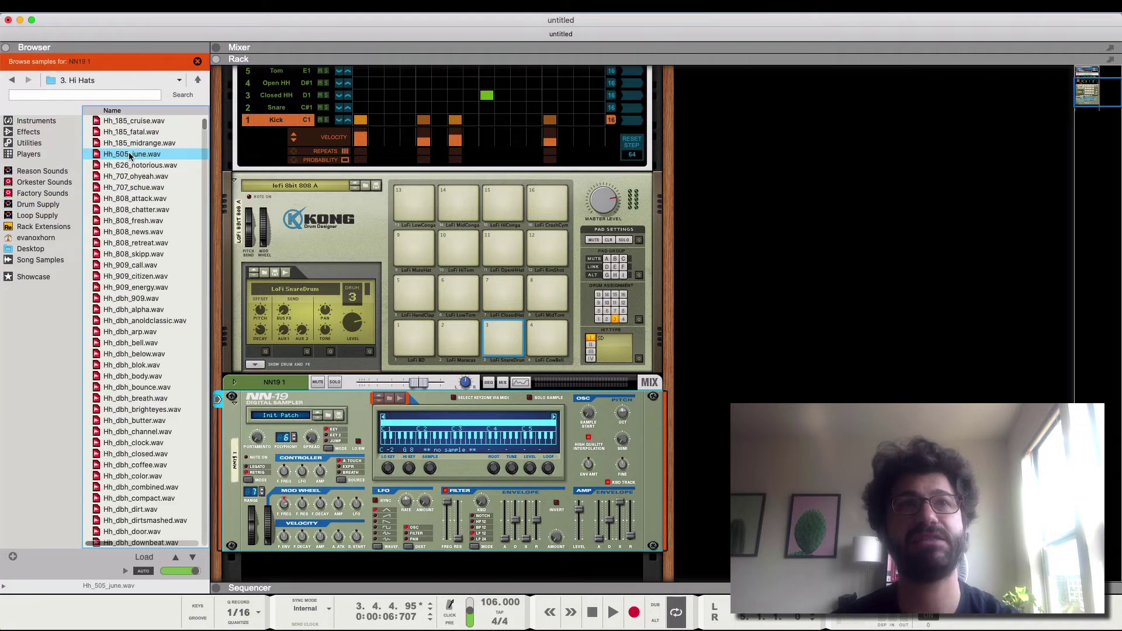
pyautogui.click(144, 233)
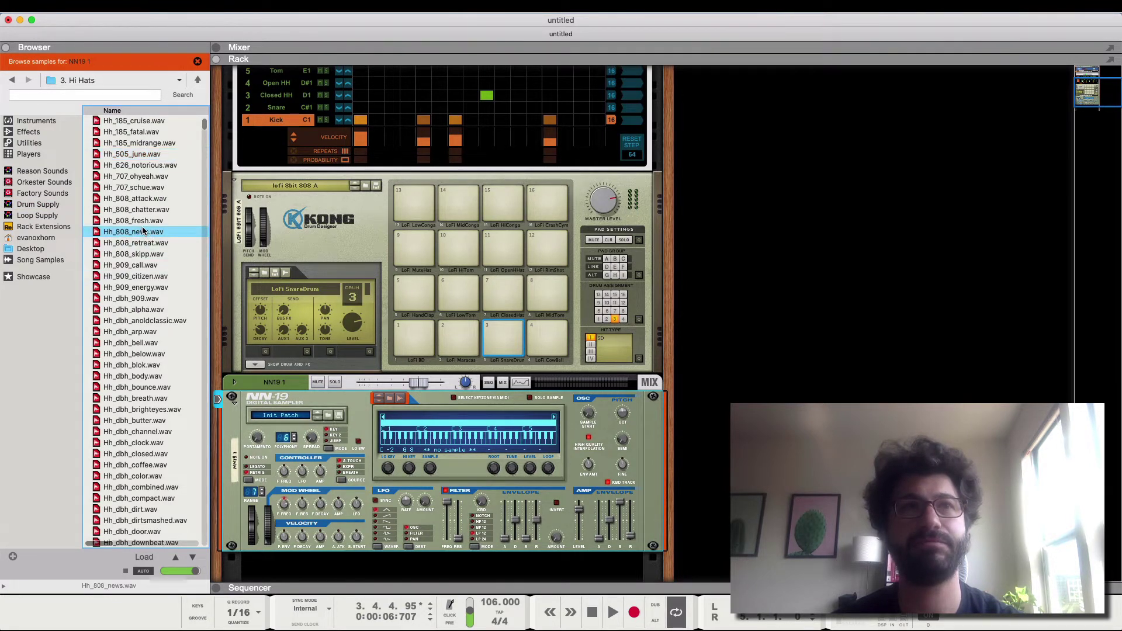
pyautogui.click(141, 224)
pyautogui.moveTo(140, 232); pyautogui.dragTo(406, 409)
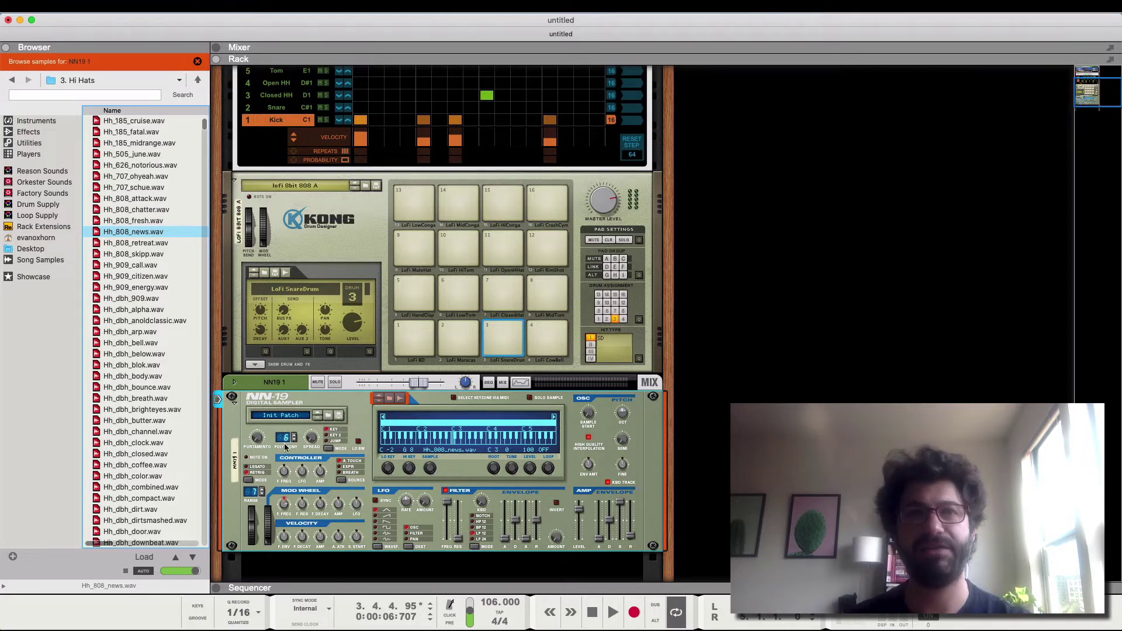
# - Set the NN-19's polyphony to 1 and play the transport briefly
pyautogui.moveTo(287, 442)
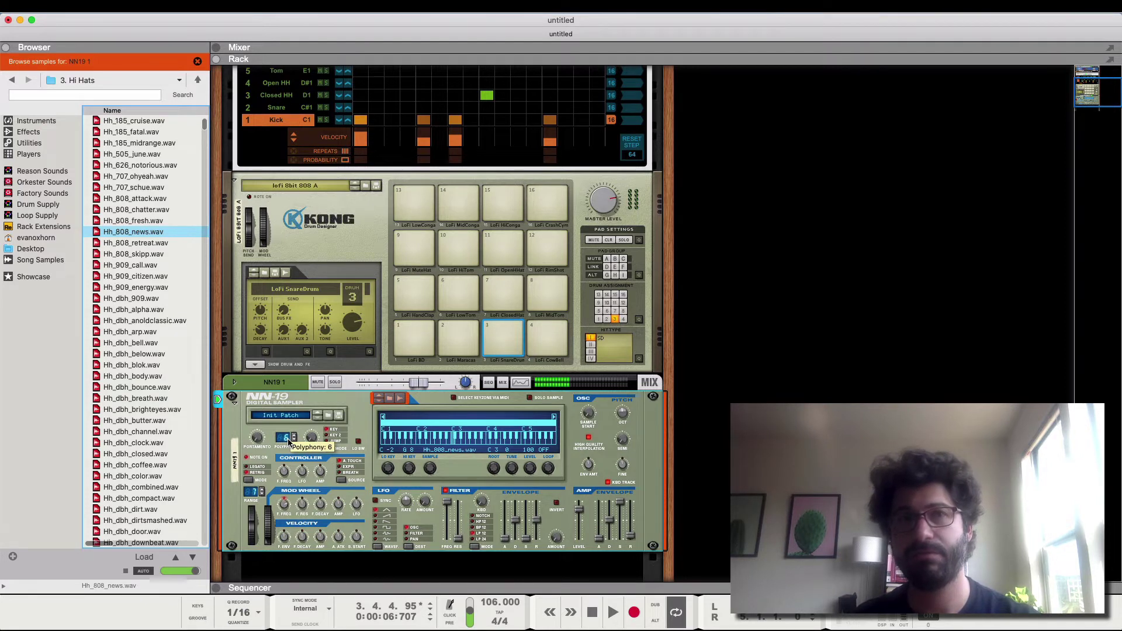
pyautogui.click(288, 443)
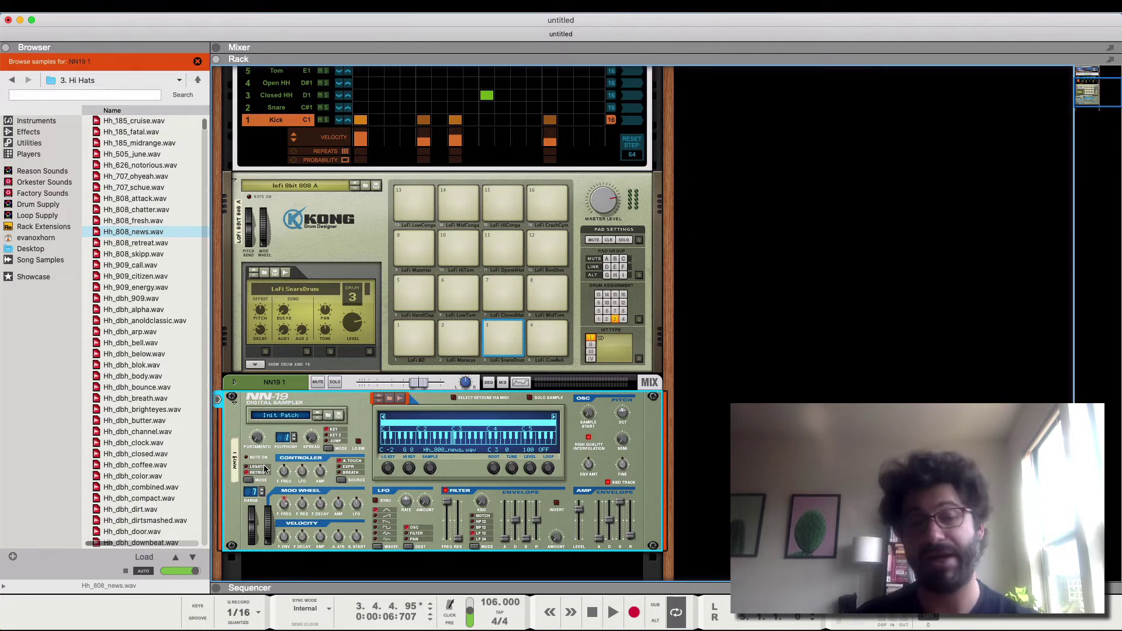
pyautogui.press('space')
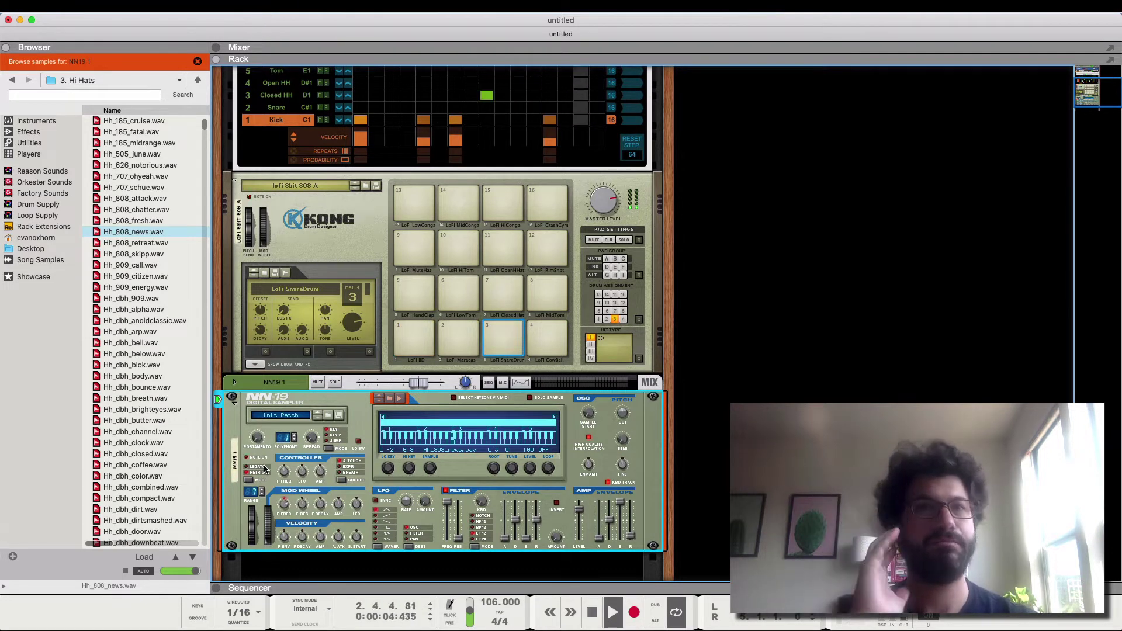
pyautogui.press('space')
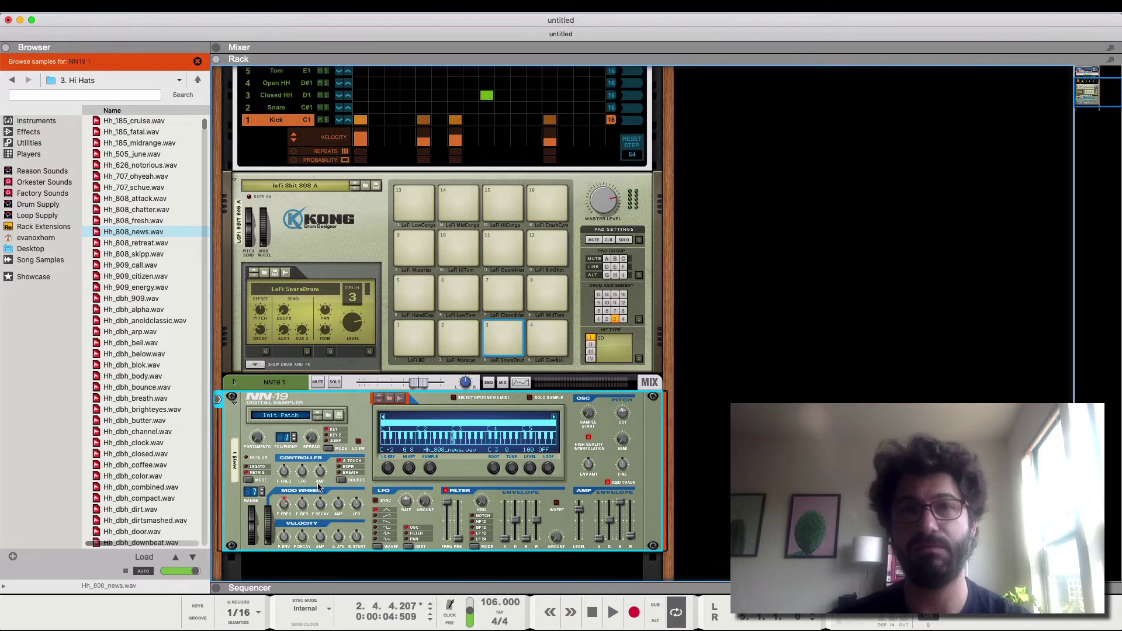
# - End sample browsing for the NN-19 and collapse the browser
pyautogui.scroll(-2, 319, 485)
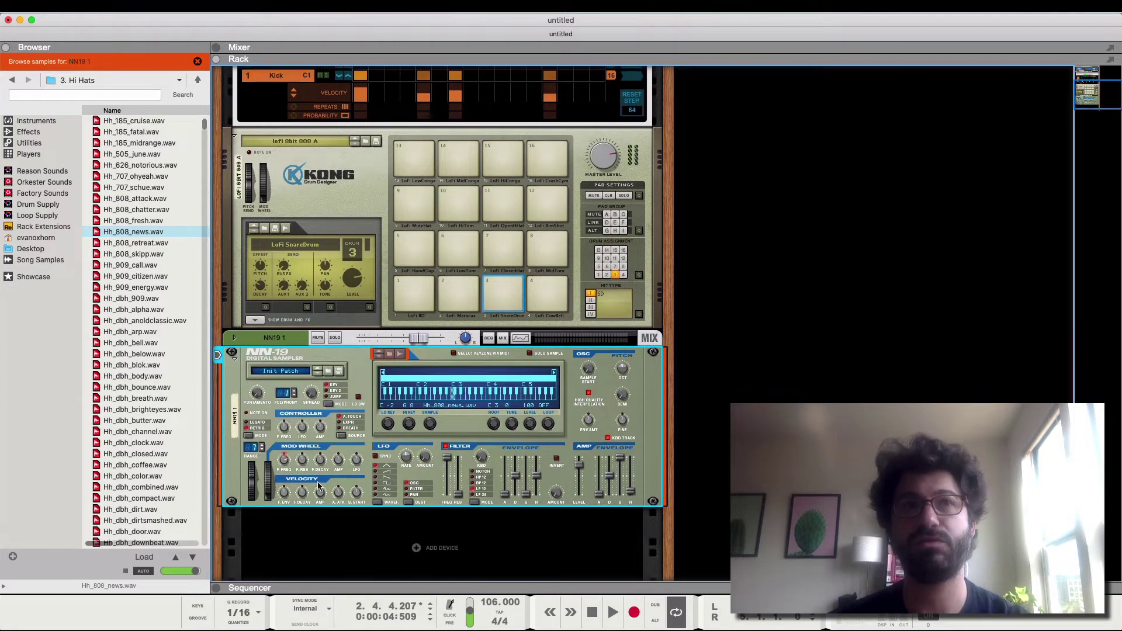
pyautogui.click(197, 61)
pyautogui.click(5, 50)
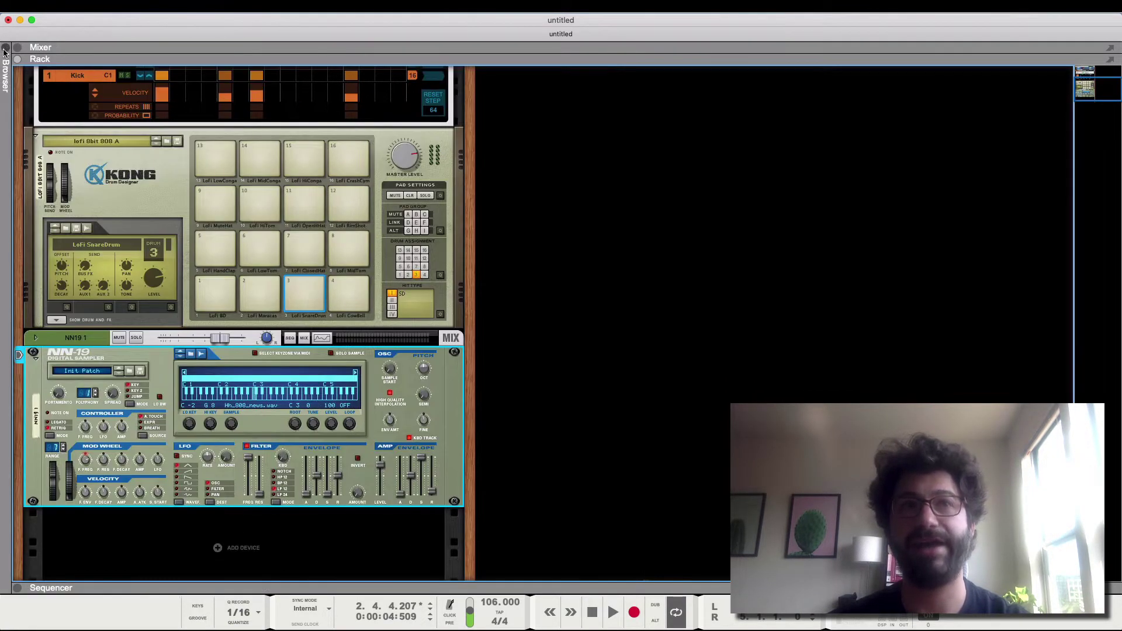
# - Add an RPG-8 Monophonic Arpeggiator to the rack below the NN-19
pyautogui.scroll(-2, 130, 318)
pyautogui.rightClick(233, 506)
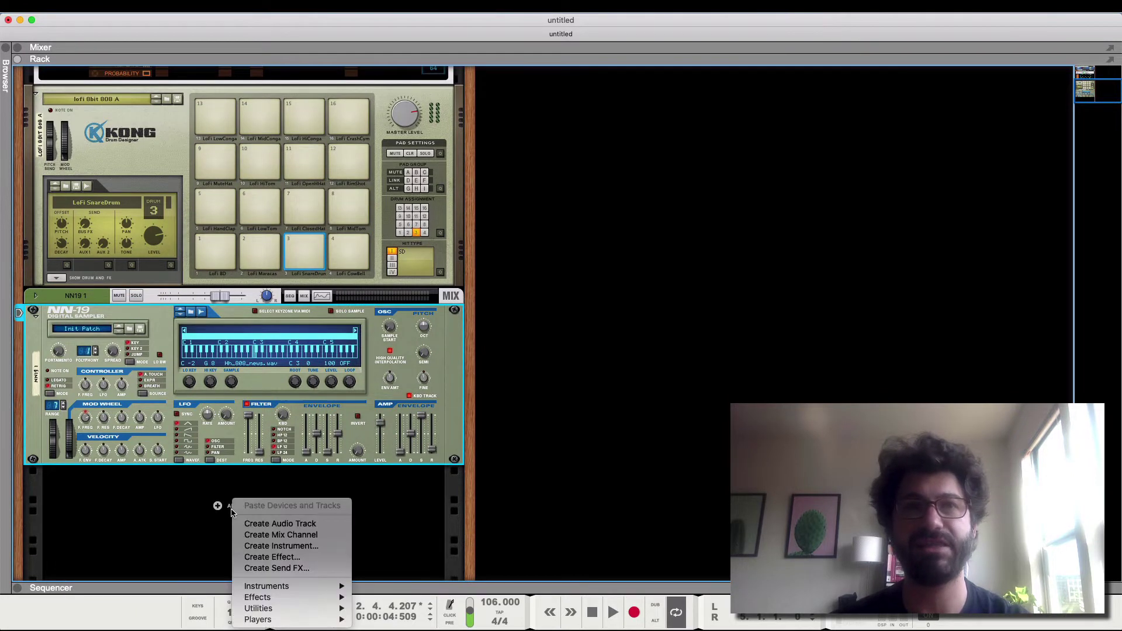
pyautogui.moveTo(289, 586)
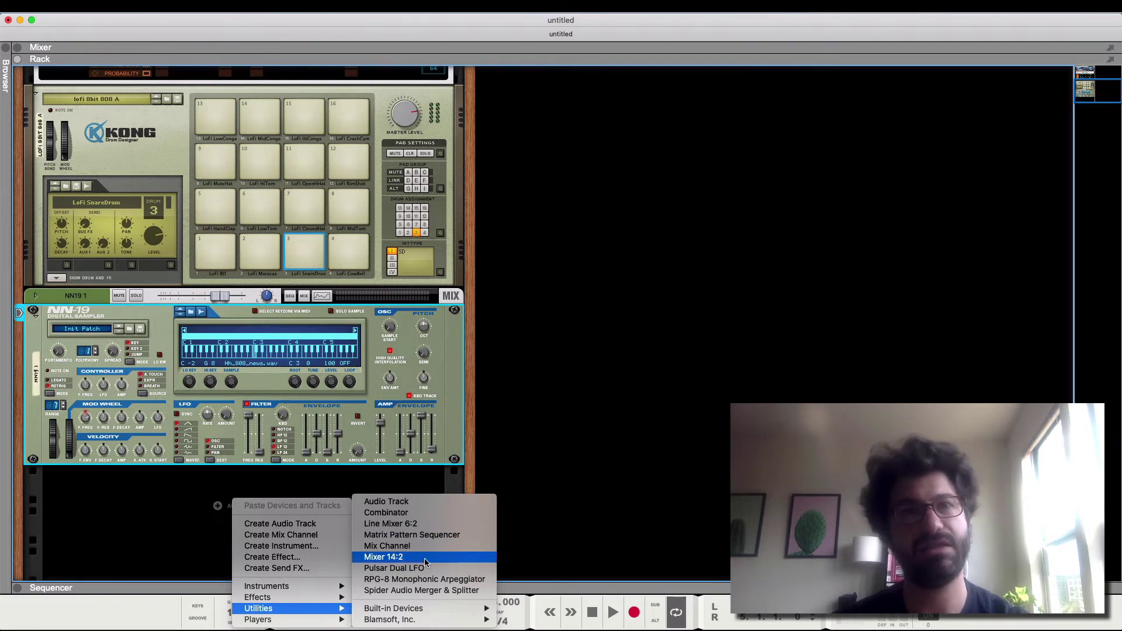
pyautogui.click(425, 579)
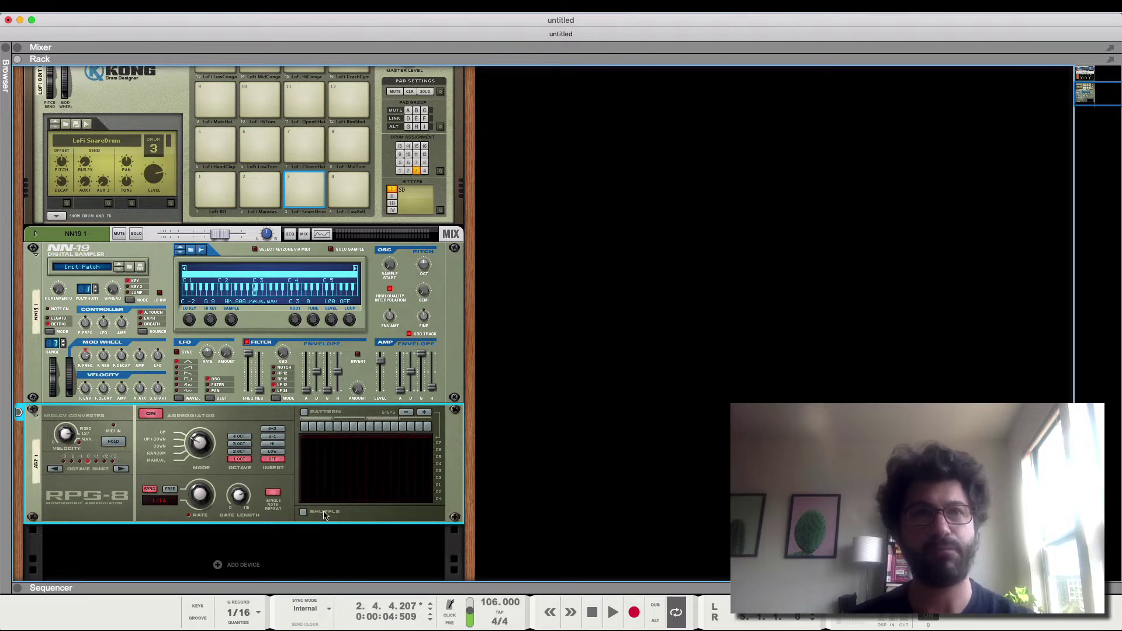
# - Try the RPG-8 arpeggiator's Insert modes 4-2, 3-1 and Hi, and leave Insert set to Low
pyautogui.moveTo(239, 498)
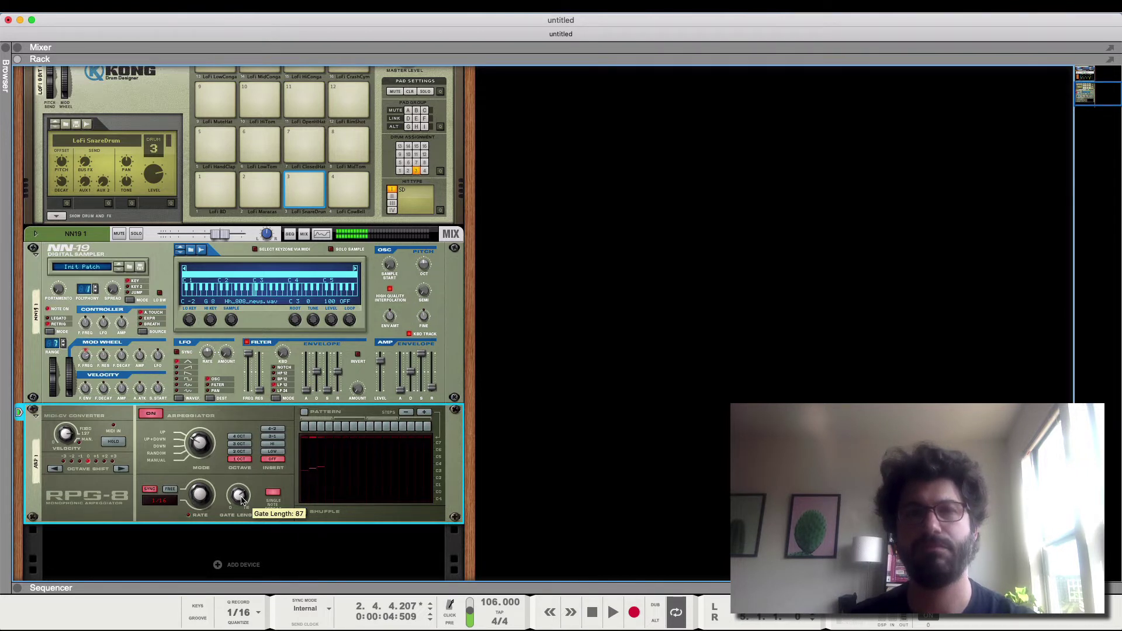
pyautogui.click(274, 430)
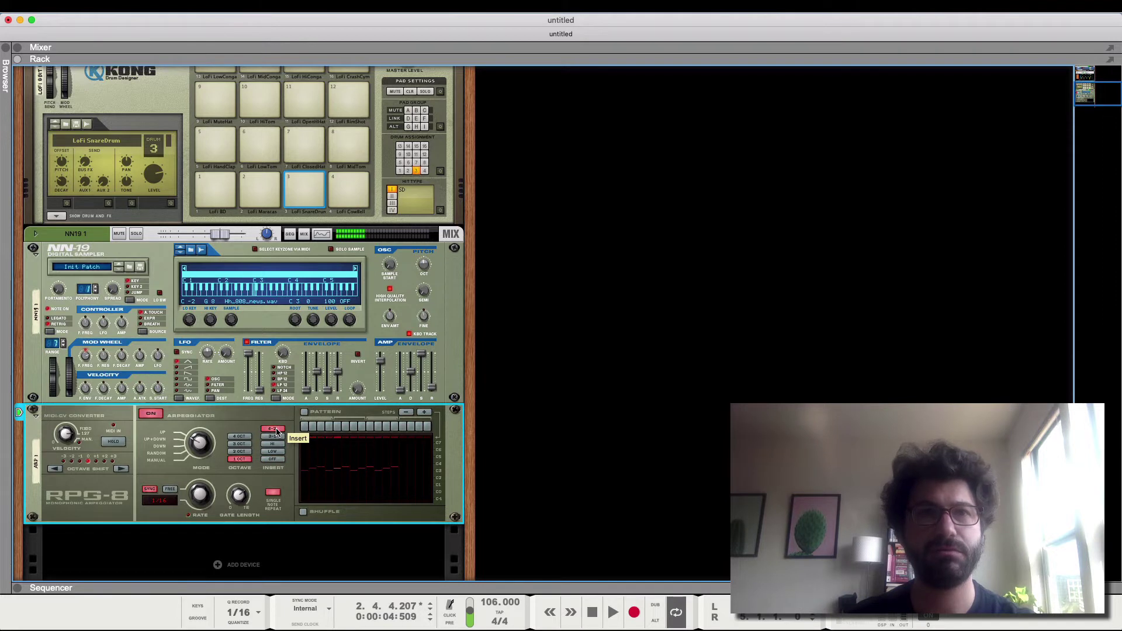
pyautogui.click(276, 437)
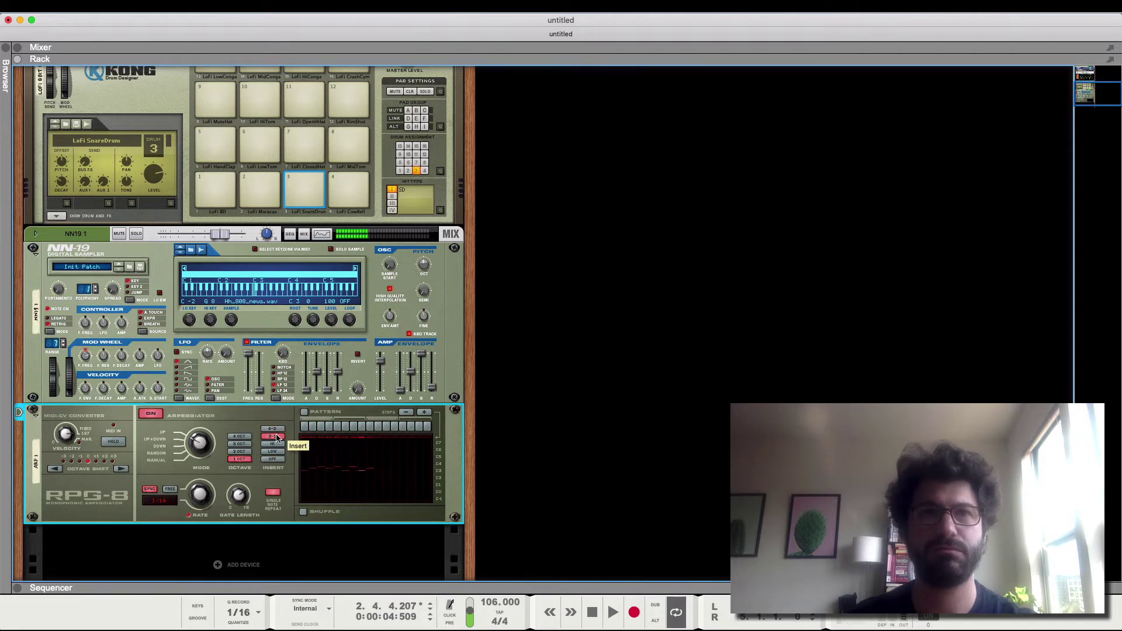
pyautogui.click(276, 445)
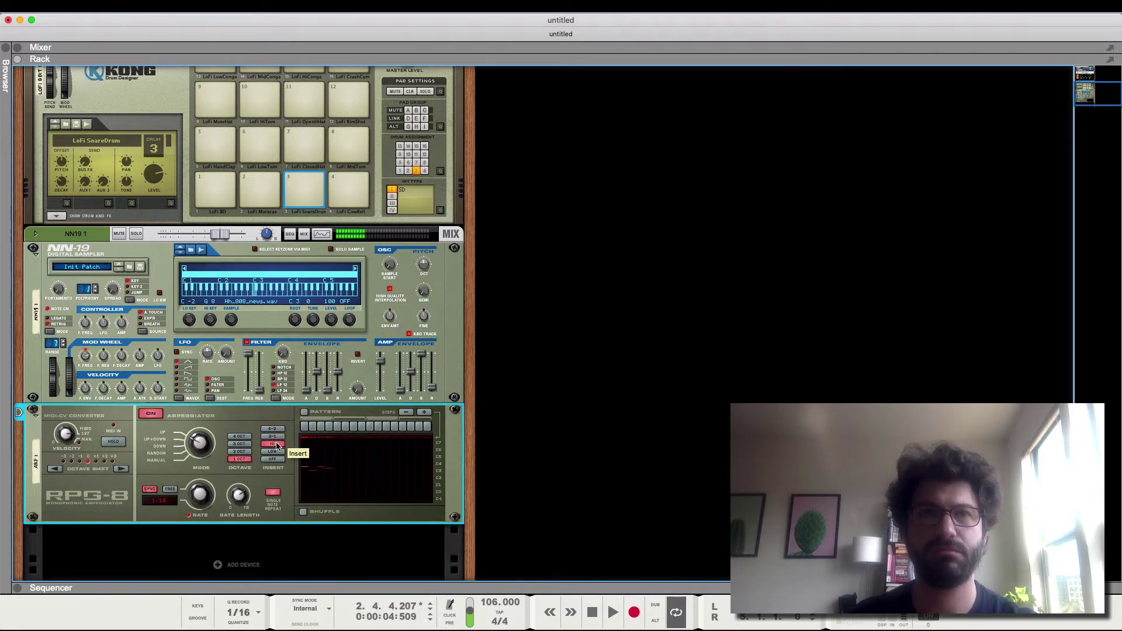
pyautogui.click(276, 453)
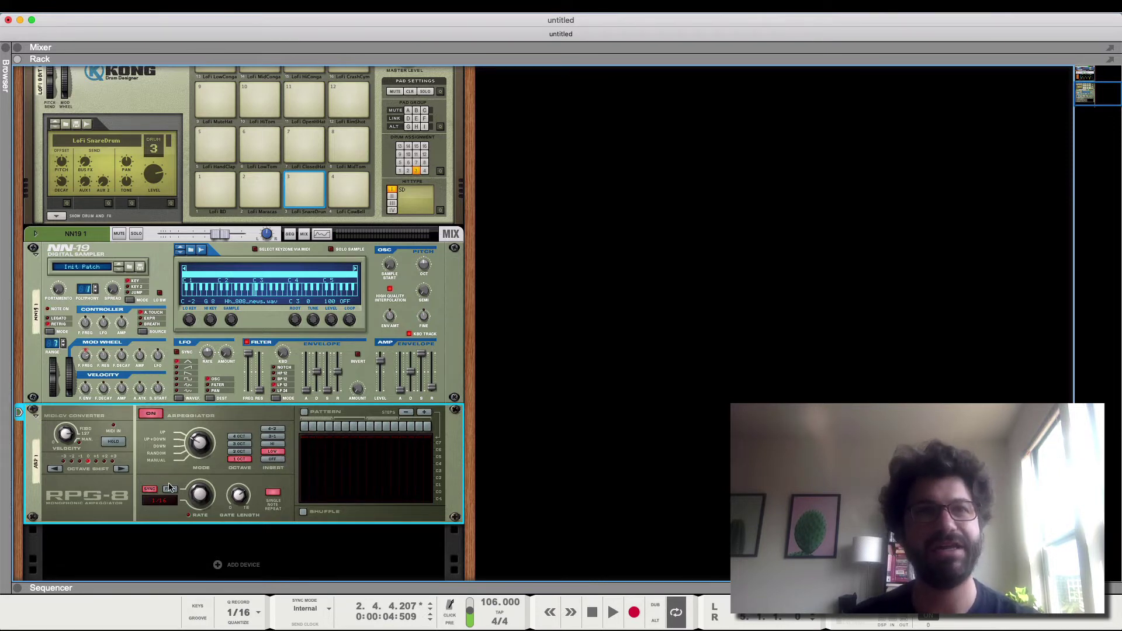
pyautogui.rightClick(197, 497)
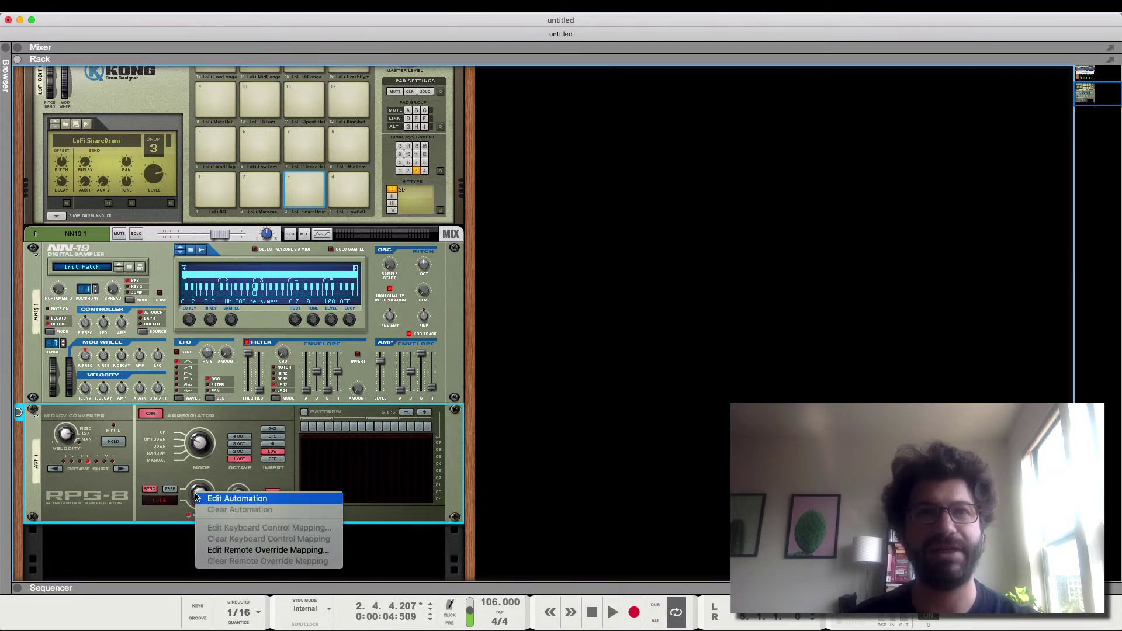
pyautogui.click(221, 475)
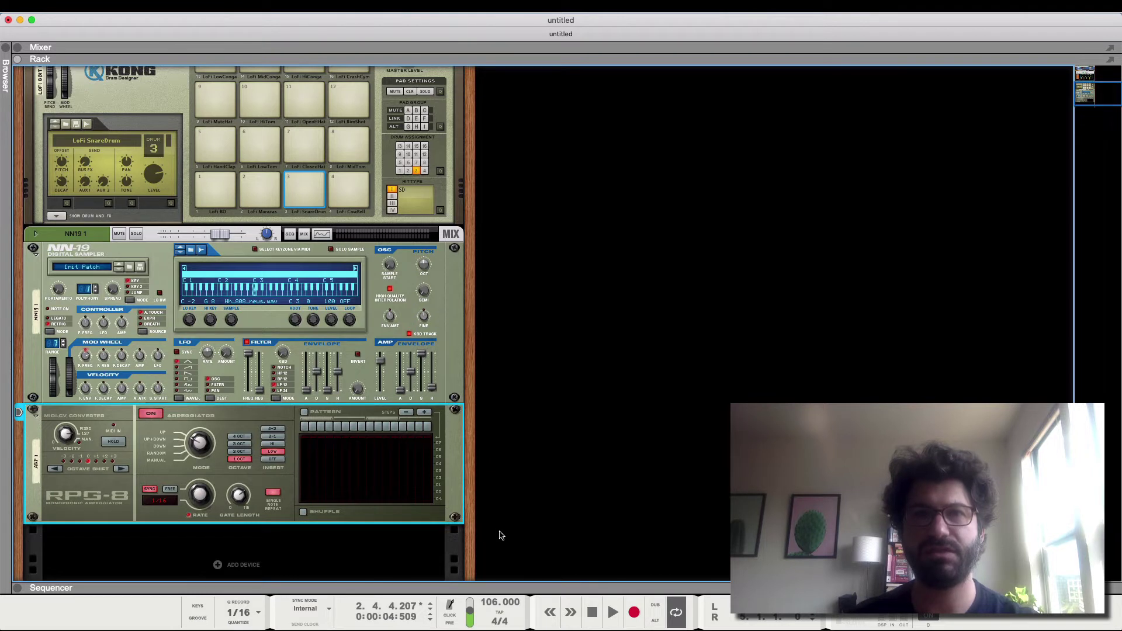
# - Expand the sequencer, enable the precount and record a four-bar take on the Arp 1 track from the song start
pyautogui.click(26, 587)
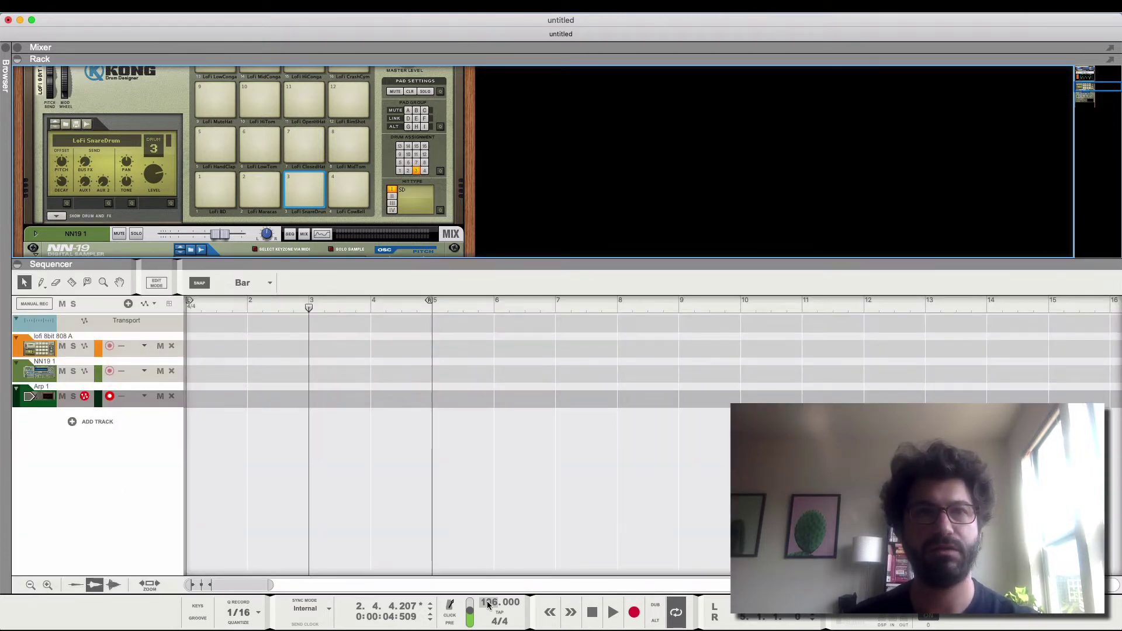
pyautogui.click(571, 611)
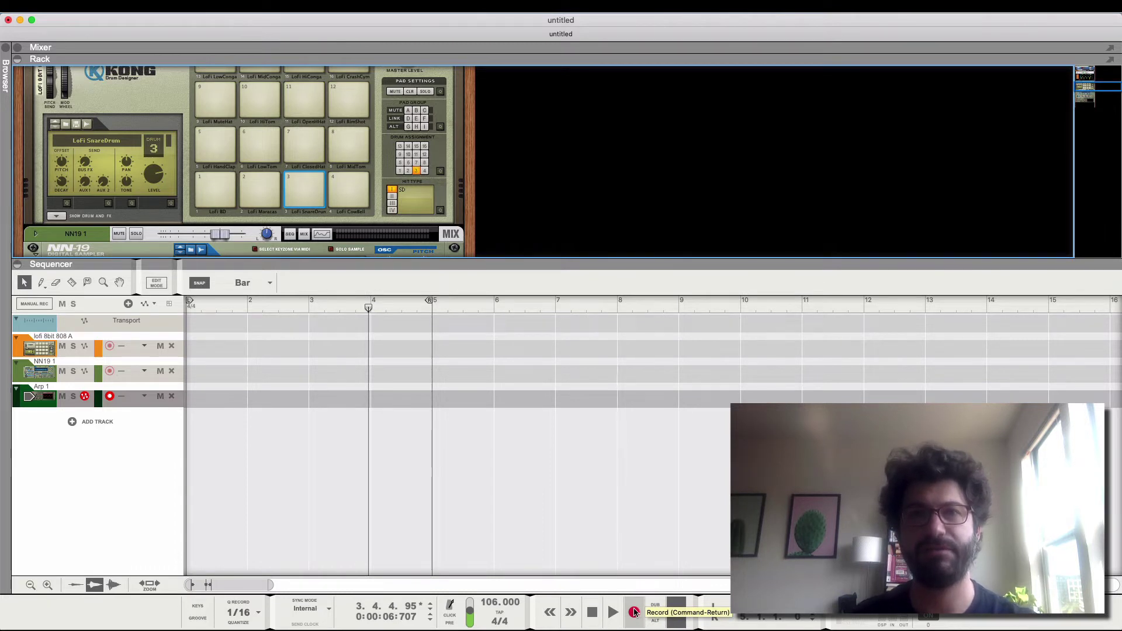
pyautogui.click(587, 612)
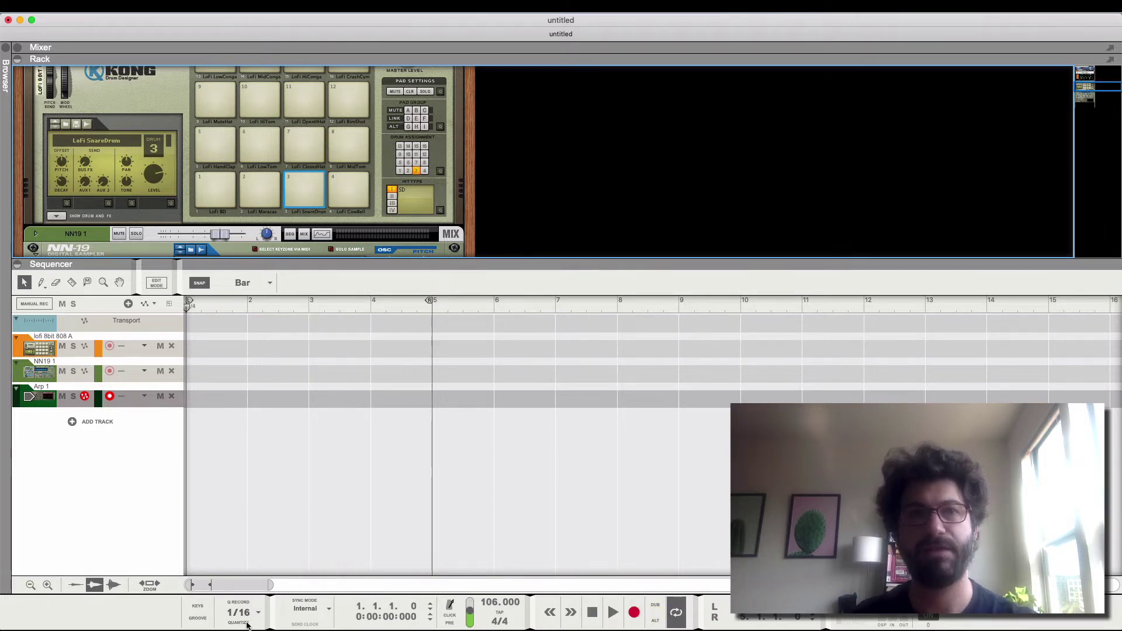
pyautogui.click(449, 622)
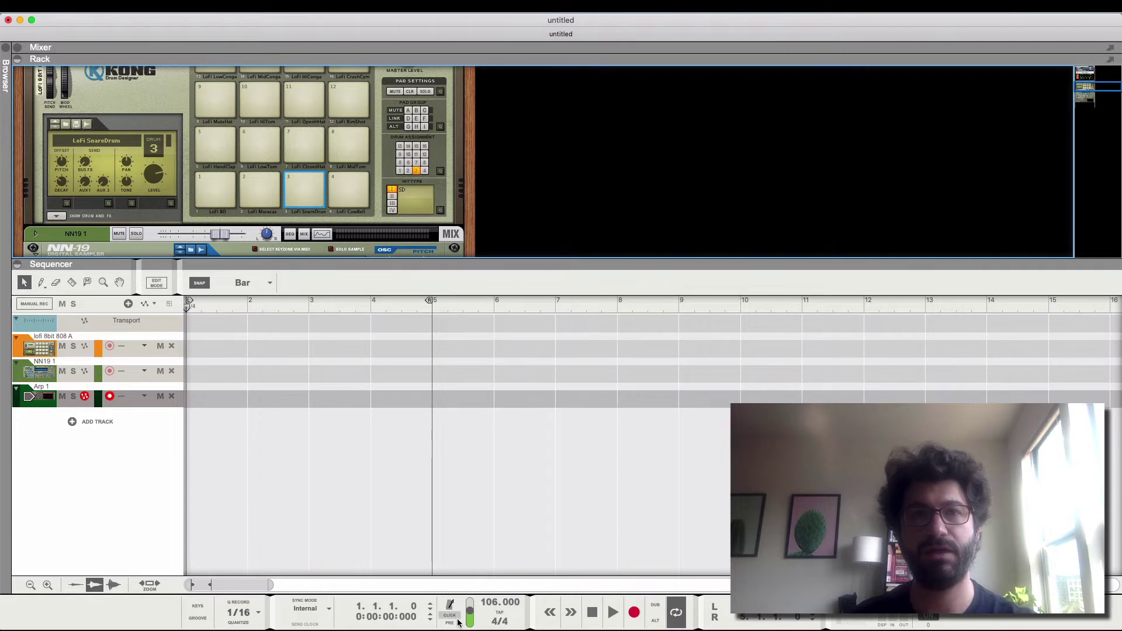
pyautogui.click(635, 615)
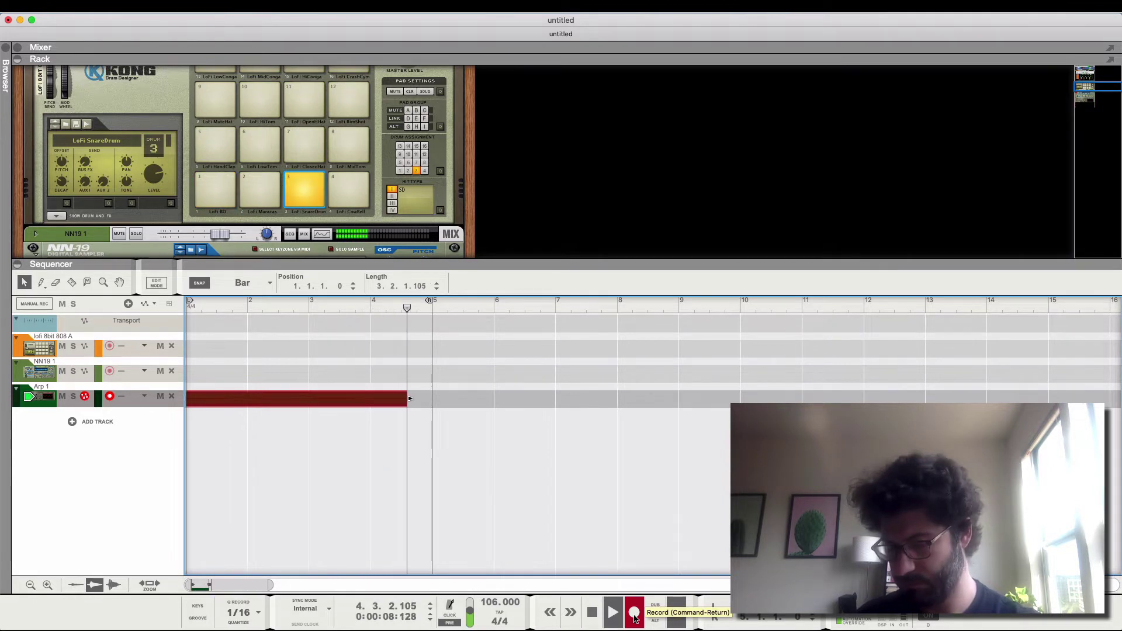
pyautogui.click(635, 613)
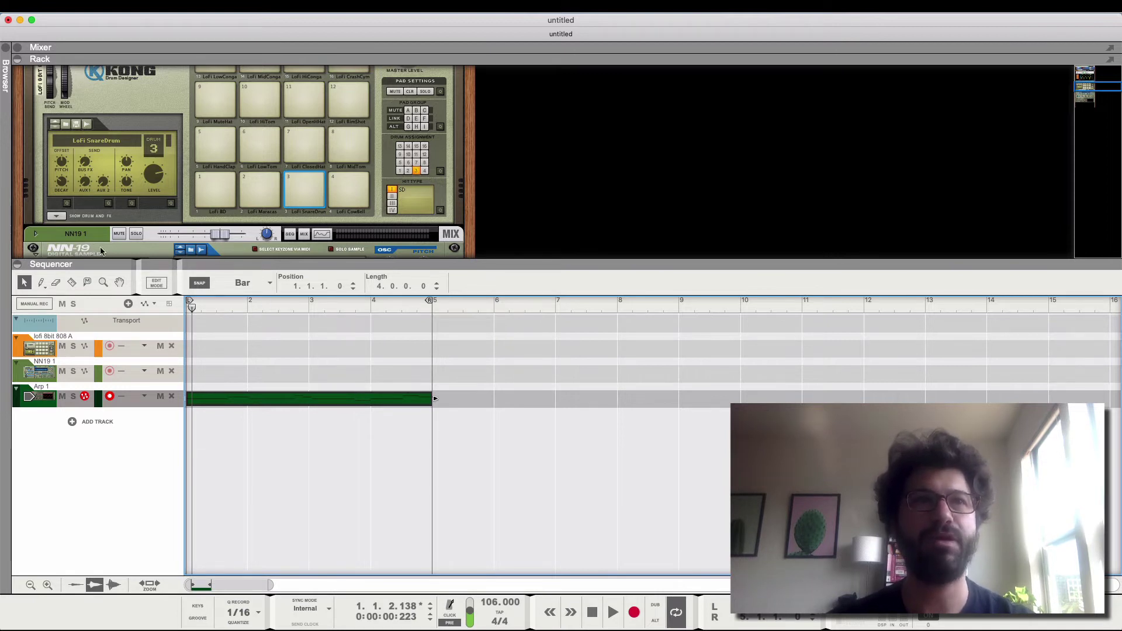
# - Enlarge the rack area to show the RPG-8 and return the playhead to the song start
pyautogui.moveTo(56, 261); pyautogui.dragTo(50, 398)
pyautogui.scroll(-8, 50, 214)
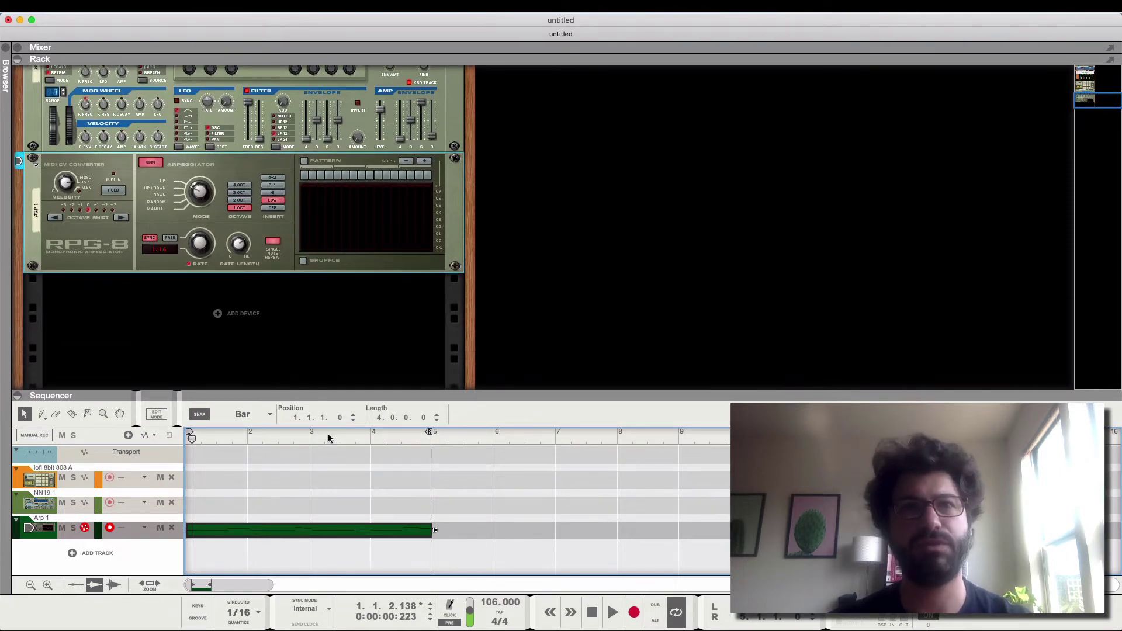
pyautogui.click(592, 611)
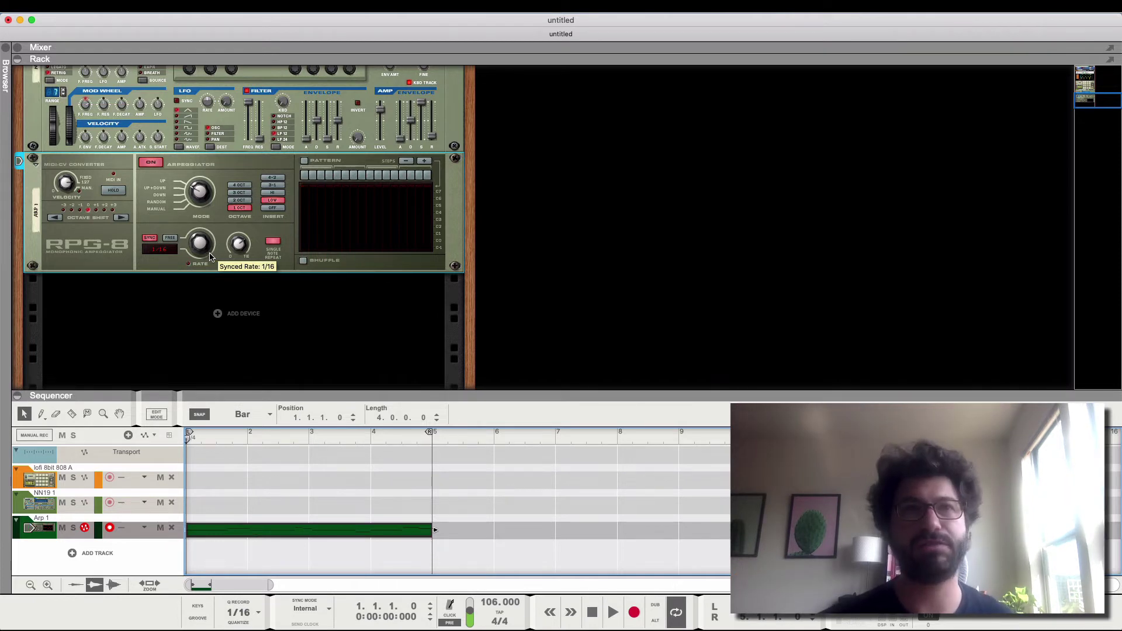
# - Add a Synced Rate automation lane for the RPG-8's Rate knob and clear that automation again
pyautogui.click(211, 257)
pyautogui.rightClick(200, 244)
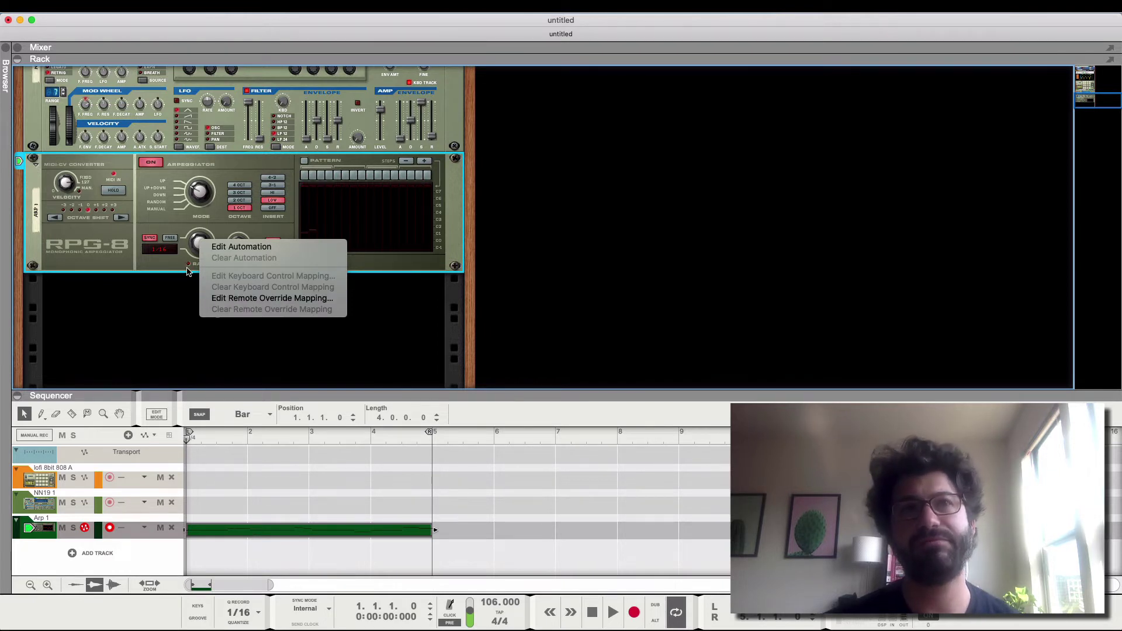
pyautogui.click(236, 247)
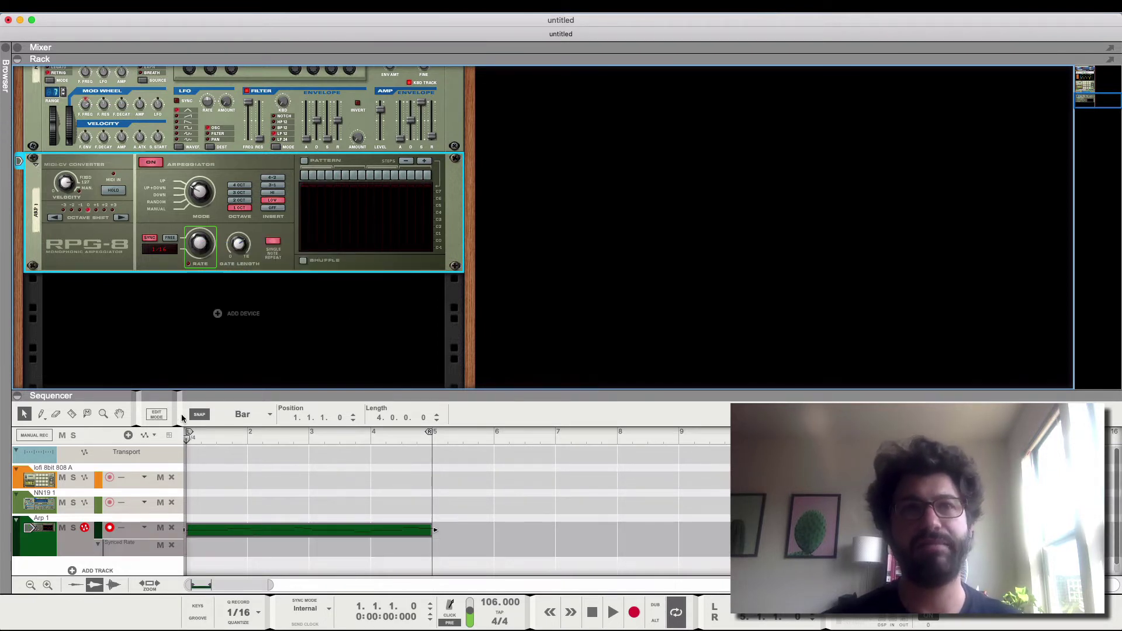
pyautogui.rightClick(199, 251)
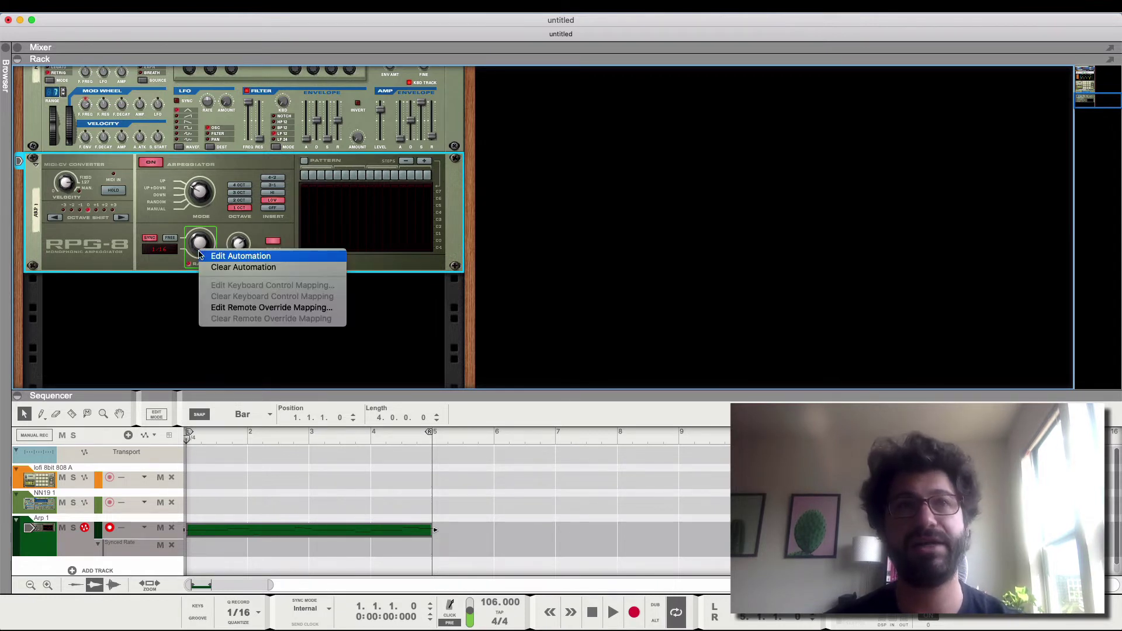
pyautogui.click(218, 267)
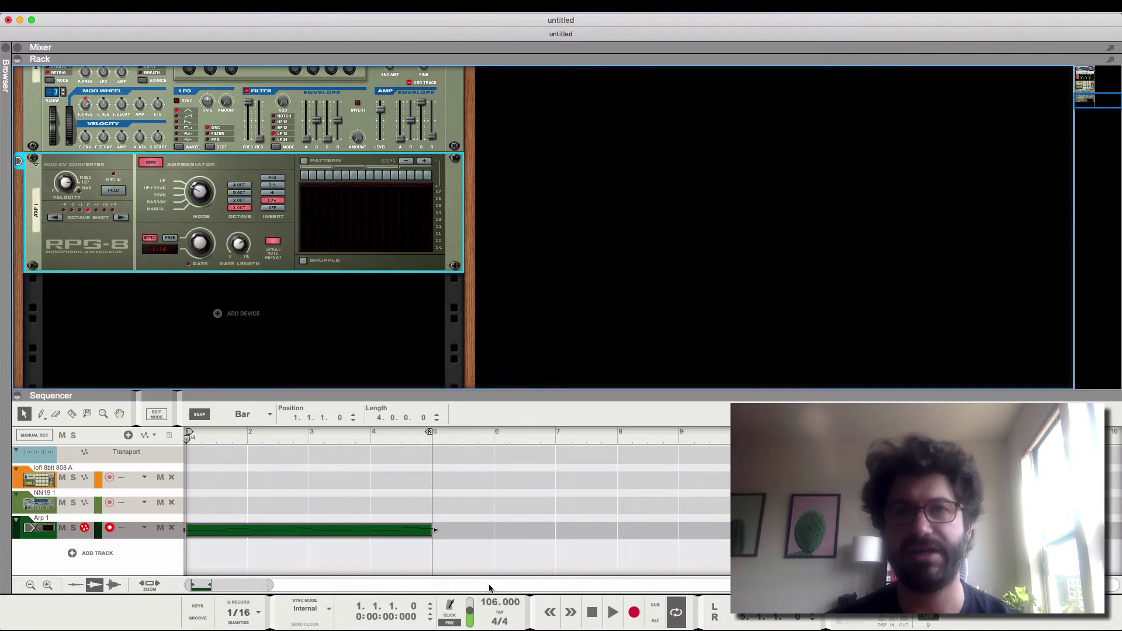
# - Record Synced Rate automation on the Arp 1 track by varying the RPG-8's Rate knob during the four-bar loop
pyautogui.click(634, 612)
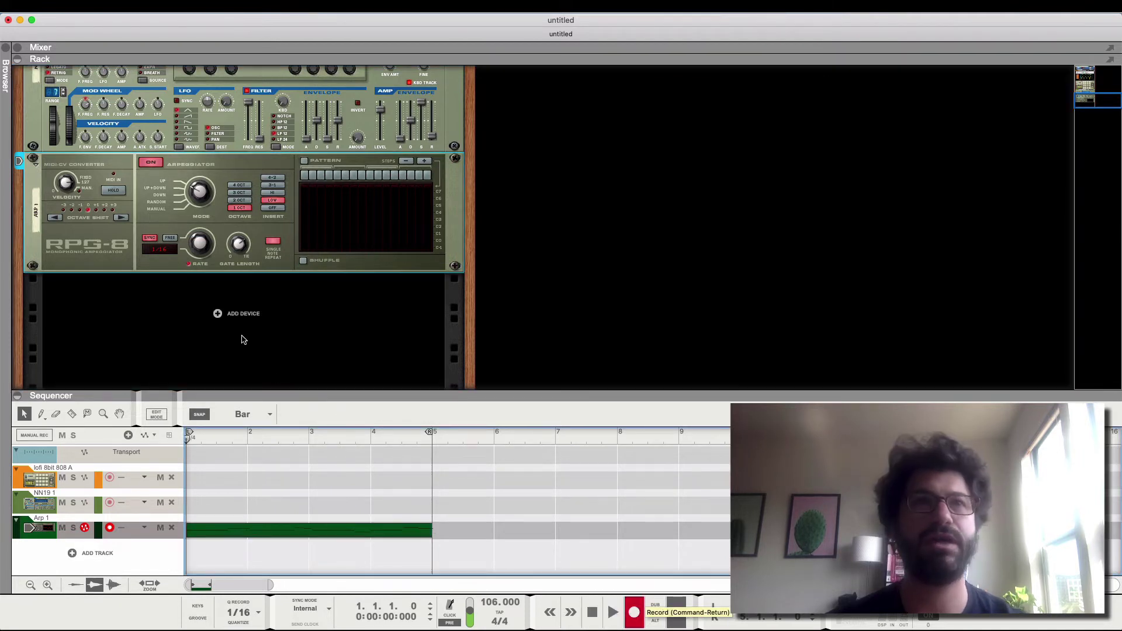
pyautogui.moveTo(198, 245)
pyautogui.mouseDown()
pyautogui.moveTo(199, 235)
pyautogui.moveTo(199, 248)
pyautogui.mouseUp()
pyautogui.press('space')
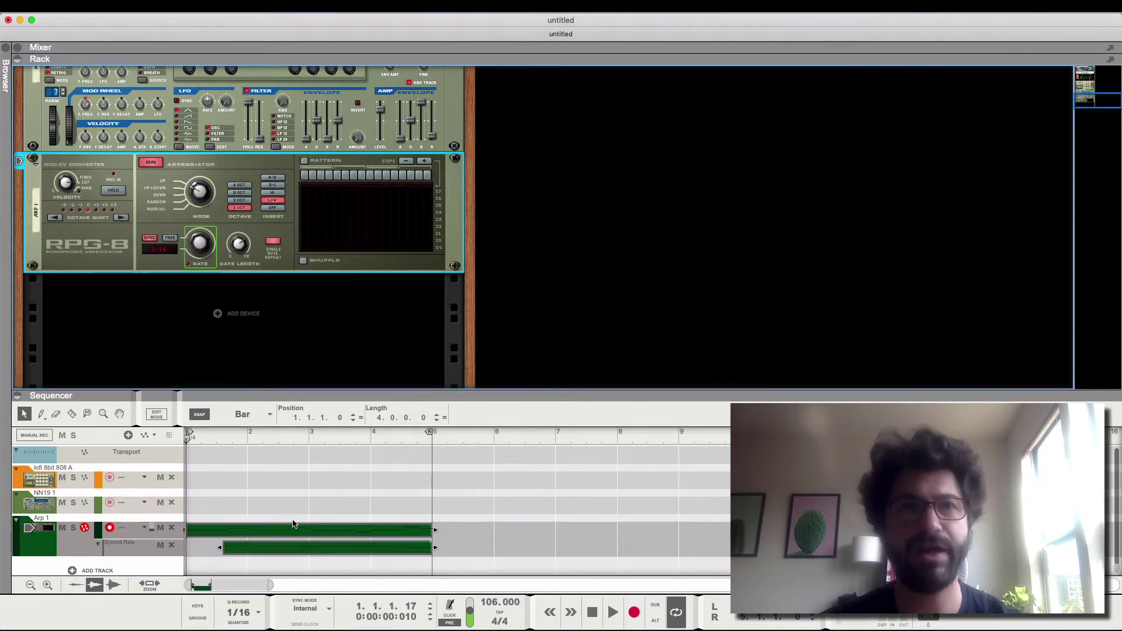
# - Open the Synced Rate automation clip for inline editing and extend its start back to bar 1
pyautogui.click(289, 545)
pyautogui.click(296, 553)
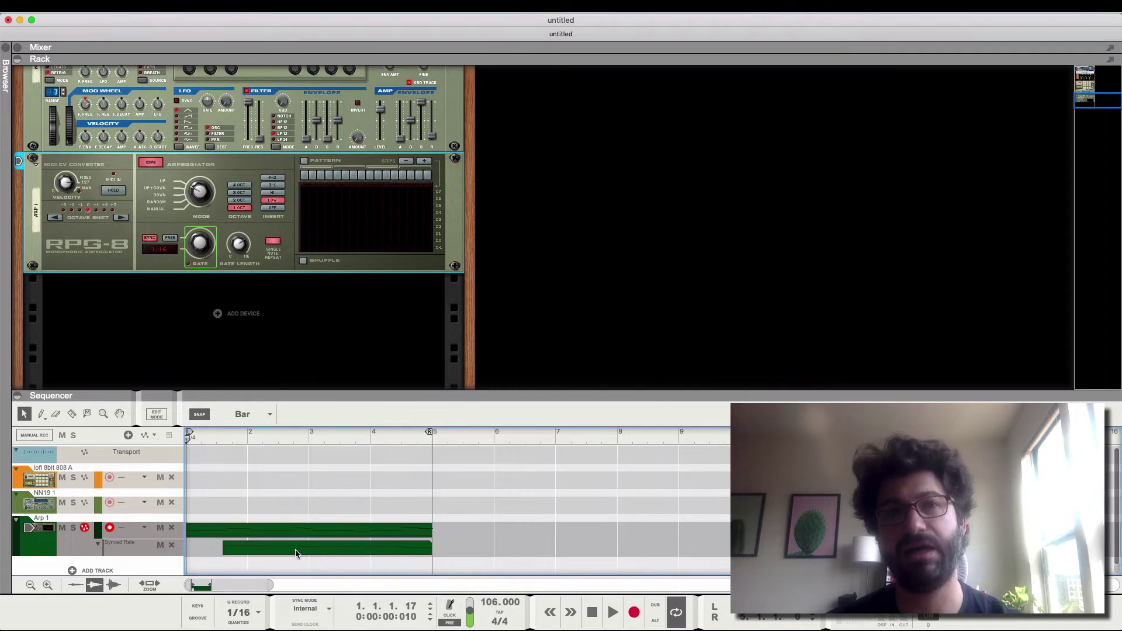
pyautogui.doubleClick(318, 553)
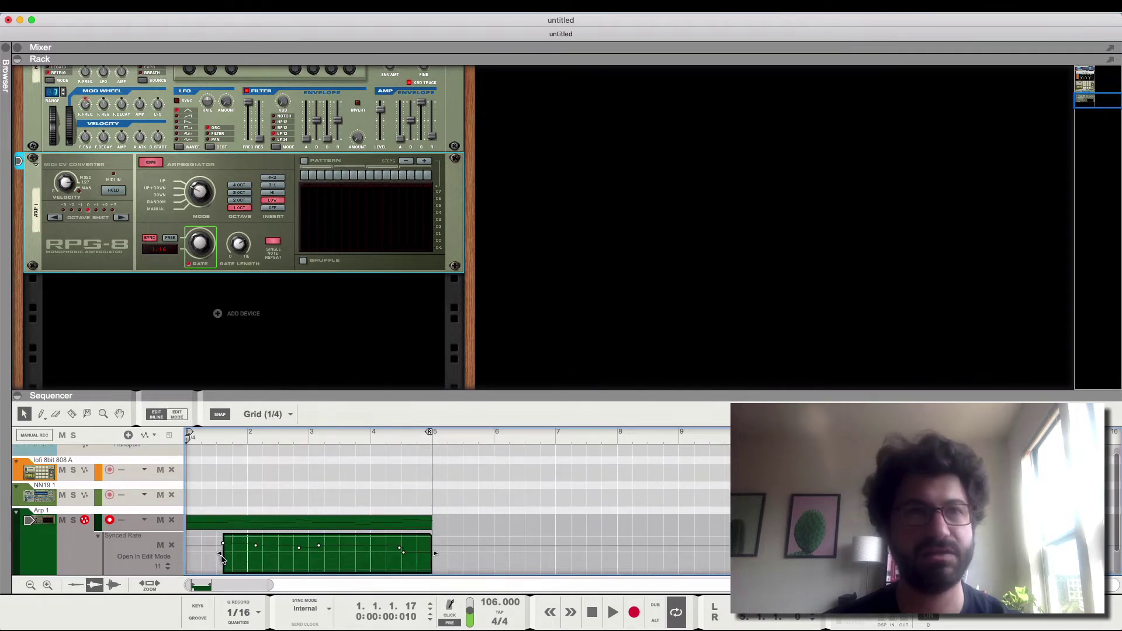
pyautogui.moveTo(220, 553); pyautogui.dragTo(131, 533)
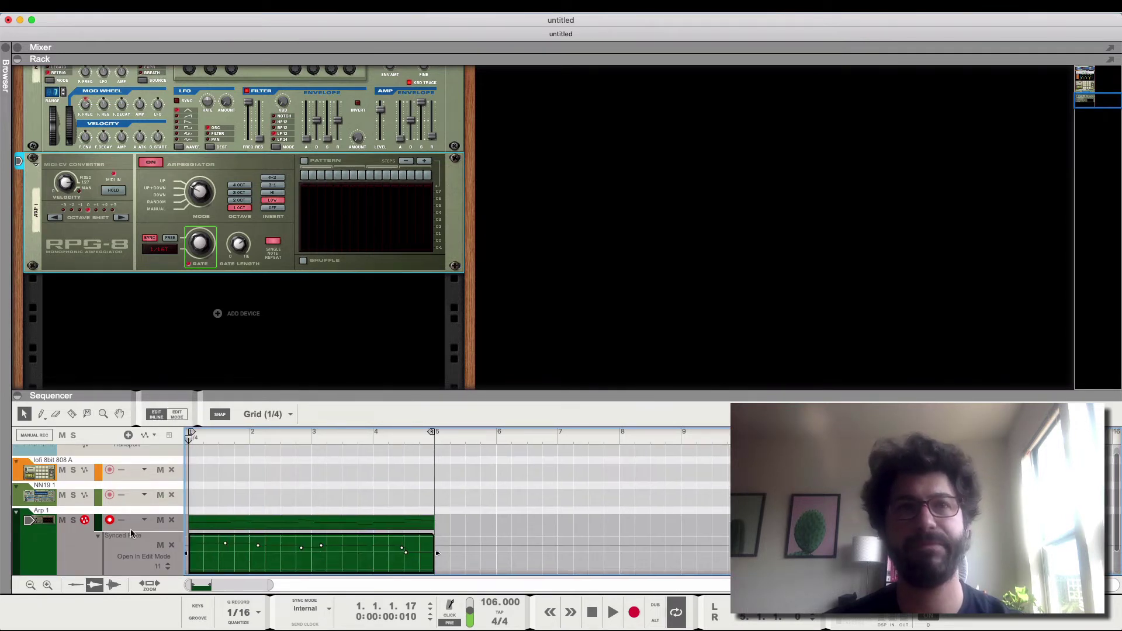
# - Collapse the rack to enlarge the sequencer and play the Synced Rate automation from the song start
pyautogui.click(18, 59)
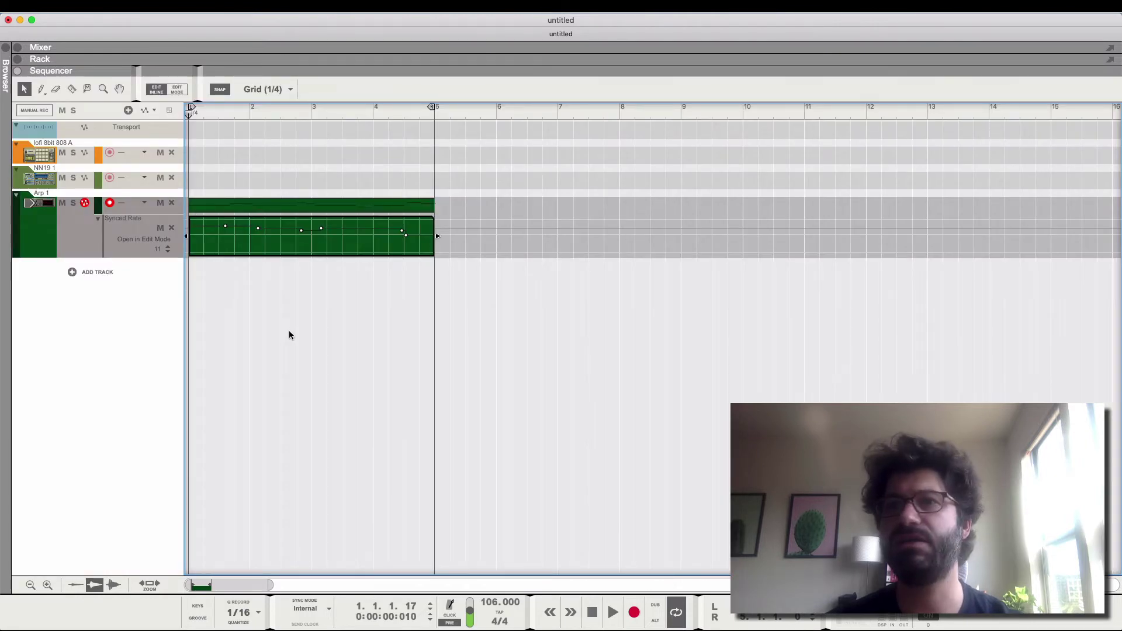
pyautogui.scroll(5, 204, 432)
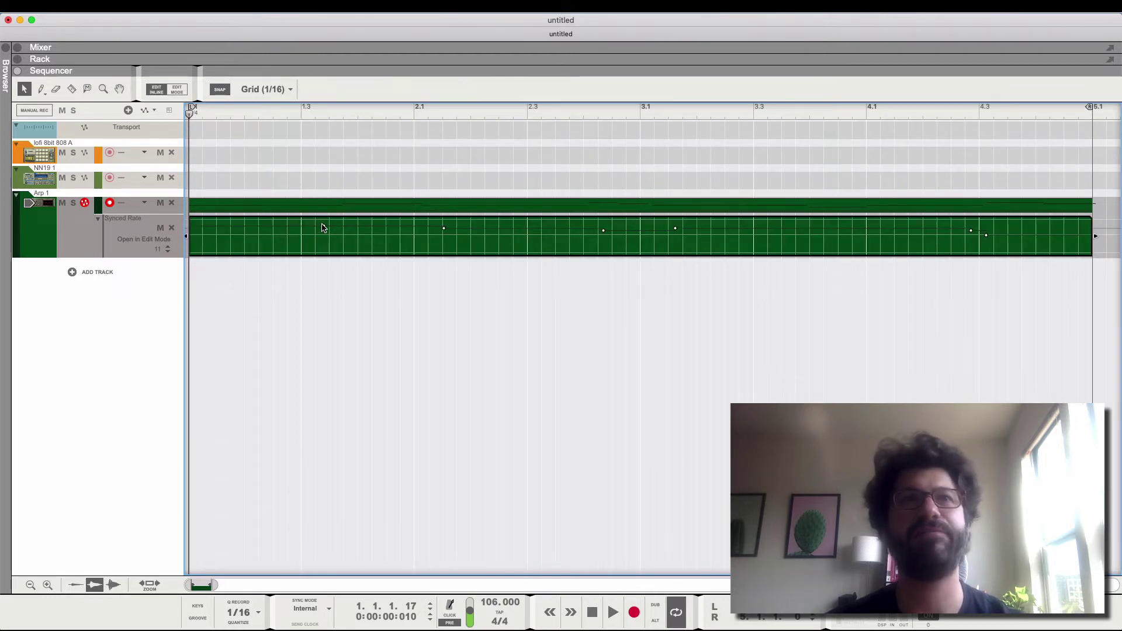
pyautogui.press('space')
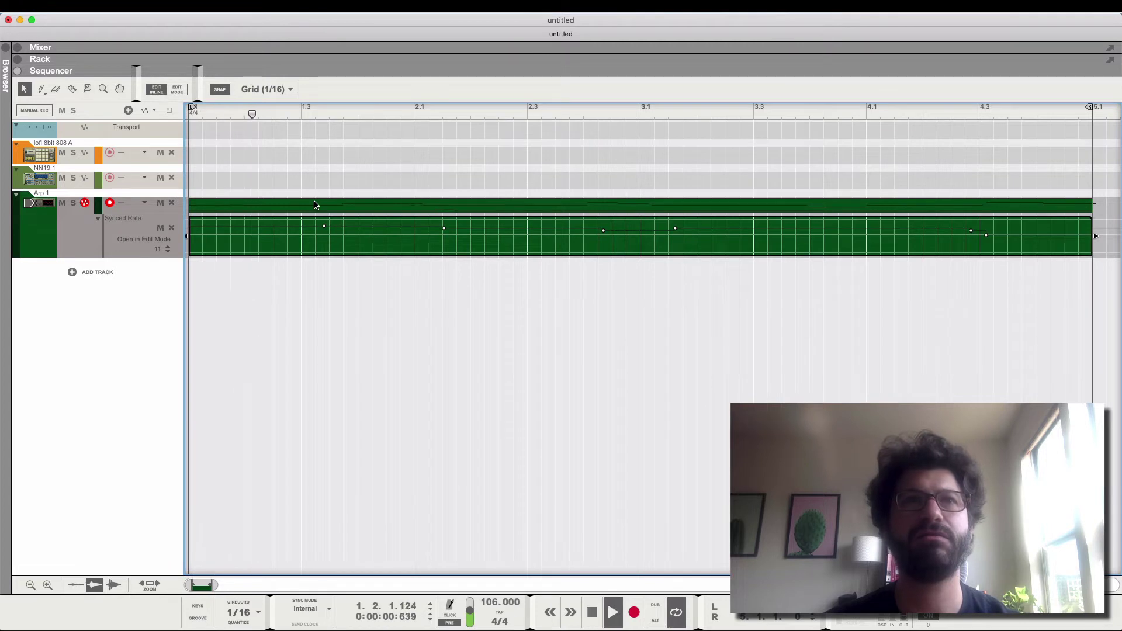
pyautogui.press('space')
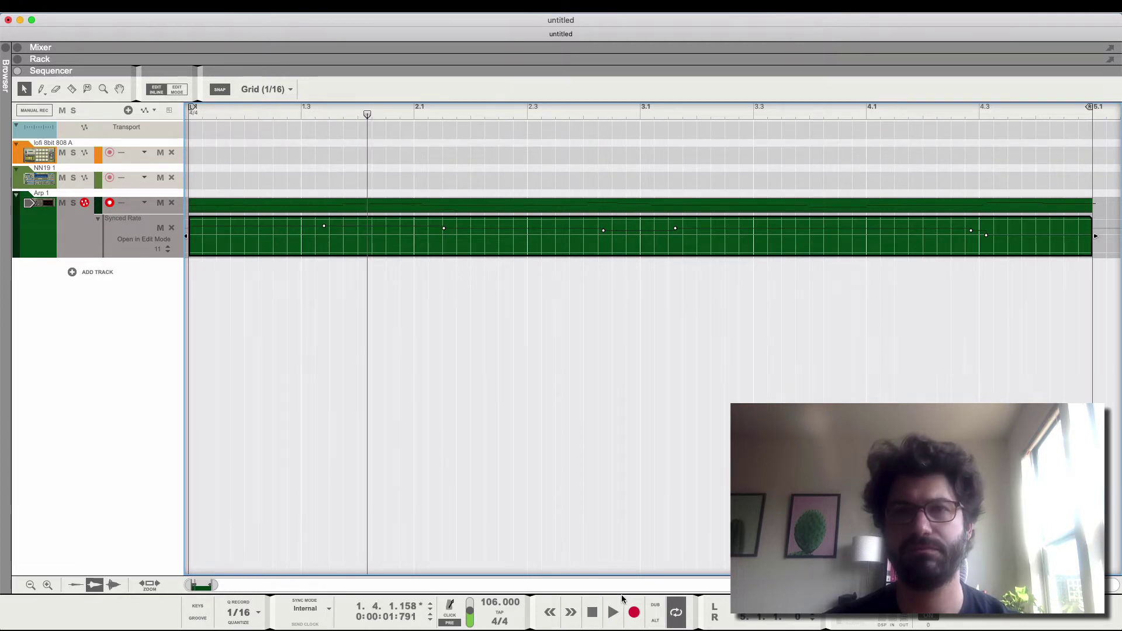
pyautogui.click(592, 612)
pyautogui.press('space')
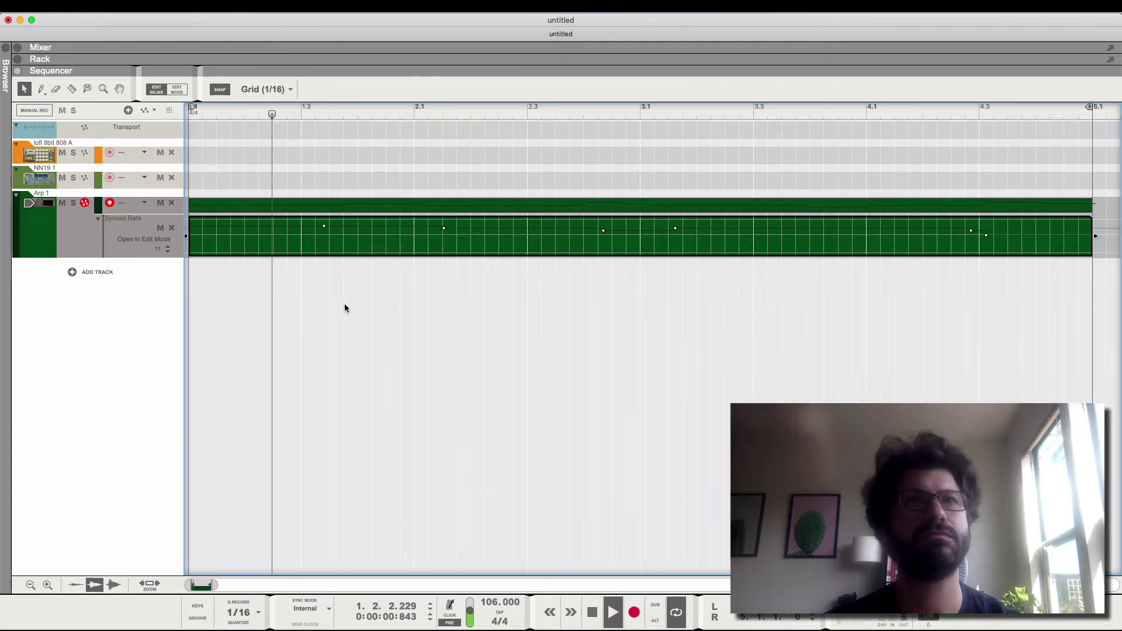
pyautogui.press('space')
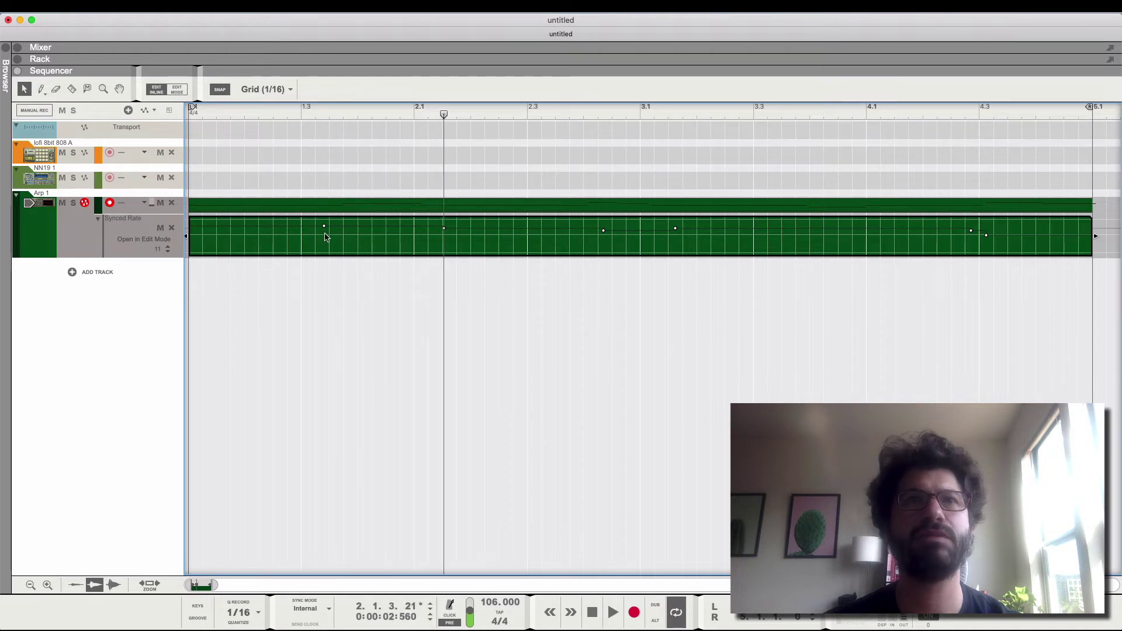
# - Move the second Synced Rate automation point back to position 2.1.1.24 with a value of 10
pyautogui.click(324, 227)
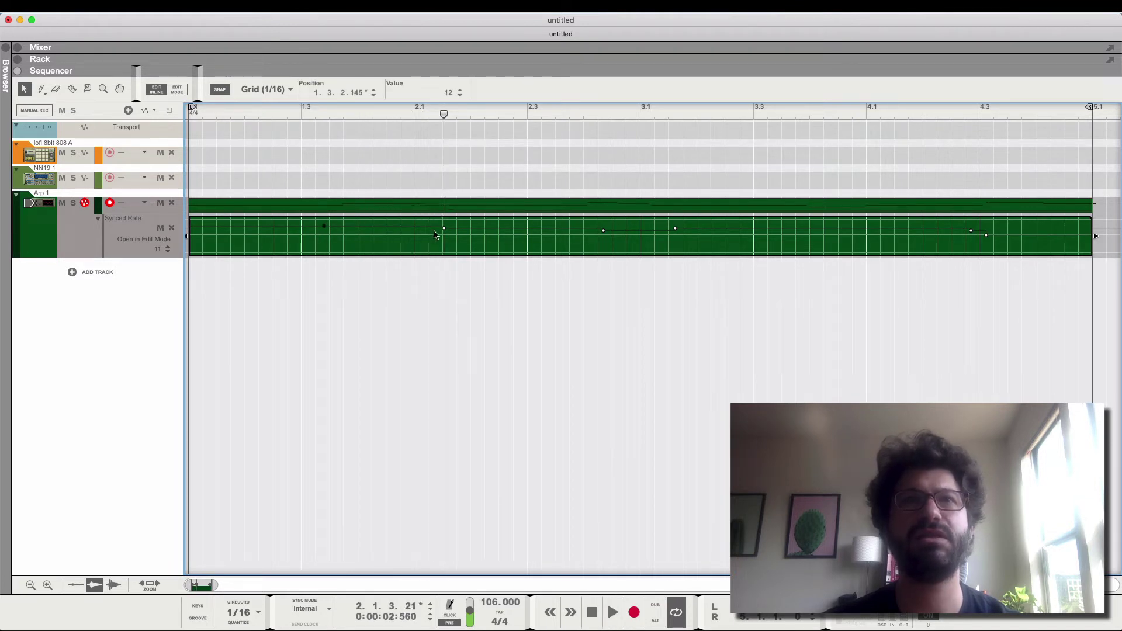
pyautogui.click(429, 230)
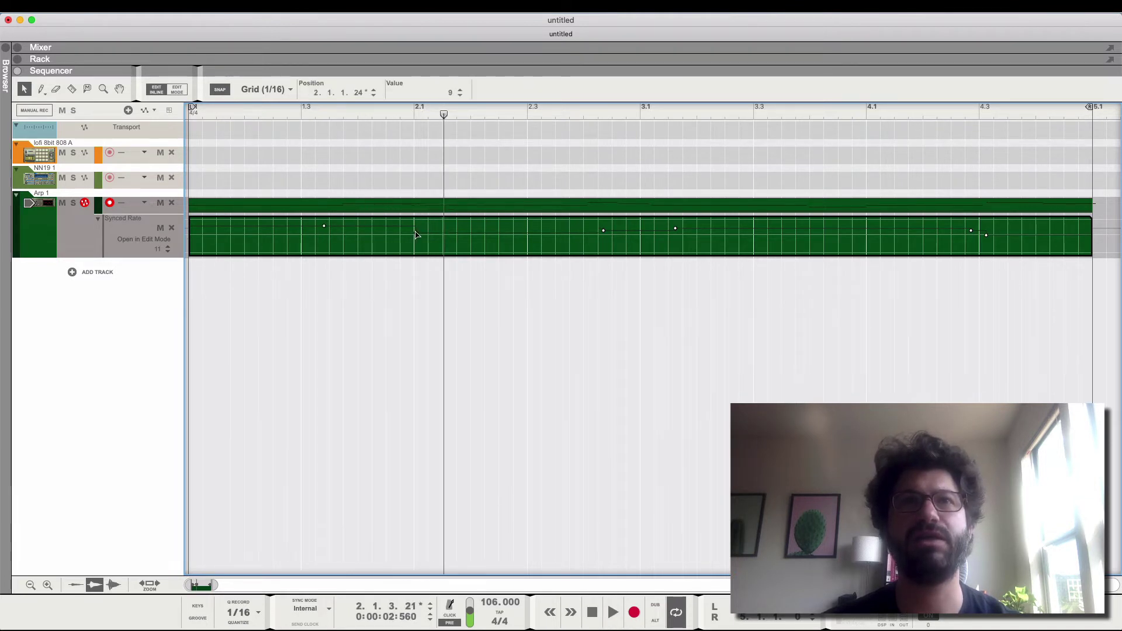
pyautogui.moveTo(416, 234); pyautogui.dragTo(416, 234)
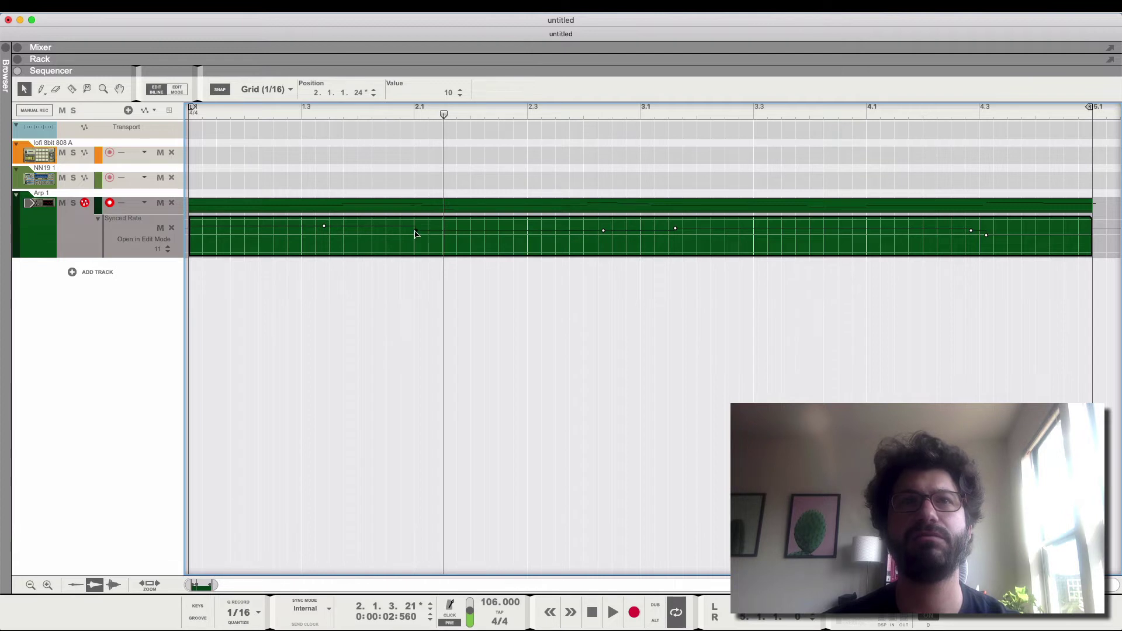
# - Play the loop from about bar 2 to hear the Synced Rate automation
pyautogui.click(412, 111)
pyautogui.press('space')
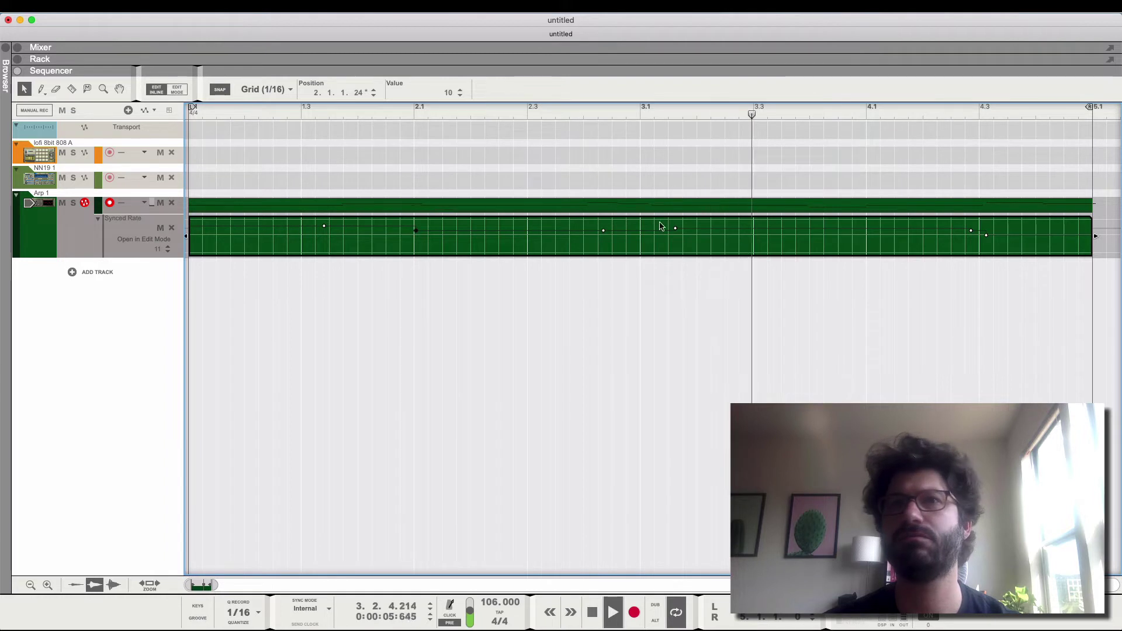
pyautogui.press('space')
# - Select the Synced Rate automation points and set the quantize value to 1/8
pyautogui.click(676, 231)
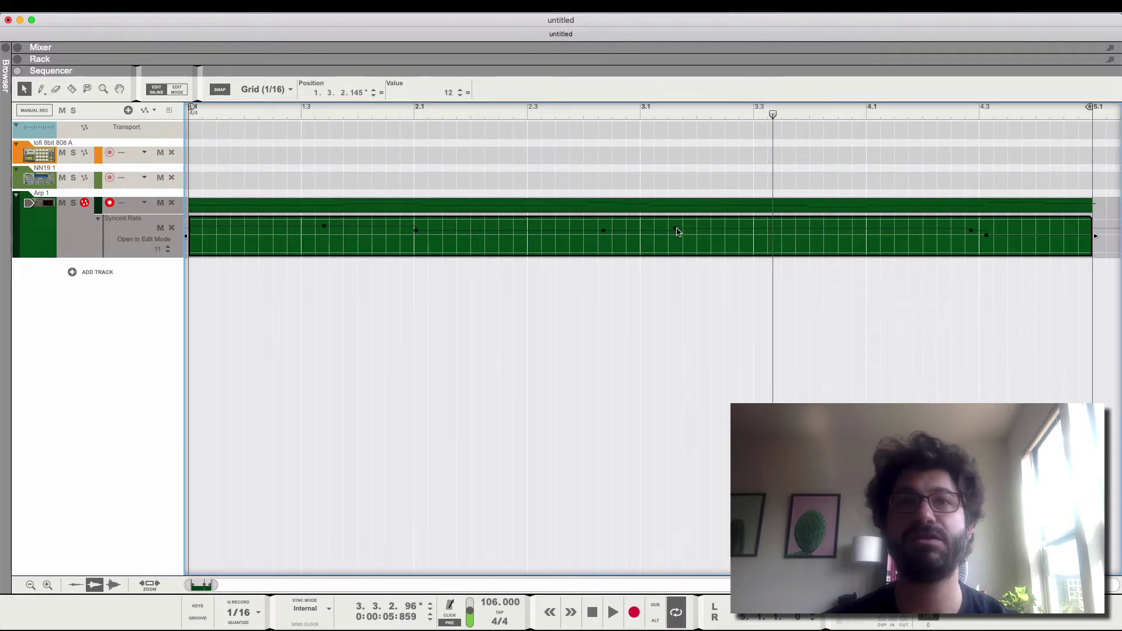
pyautogui.click(242, 612)
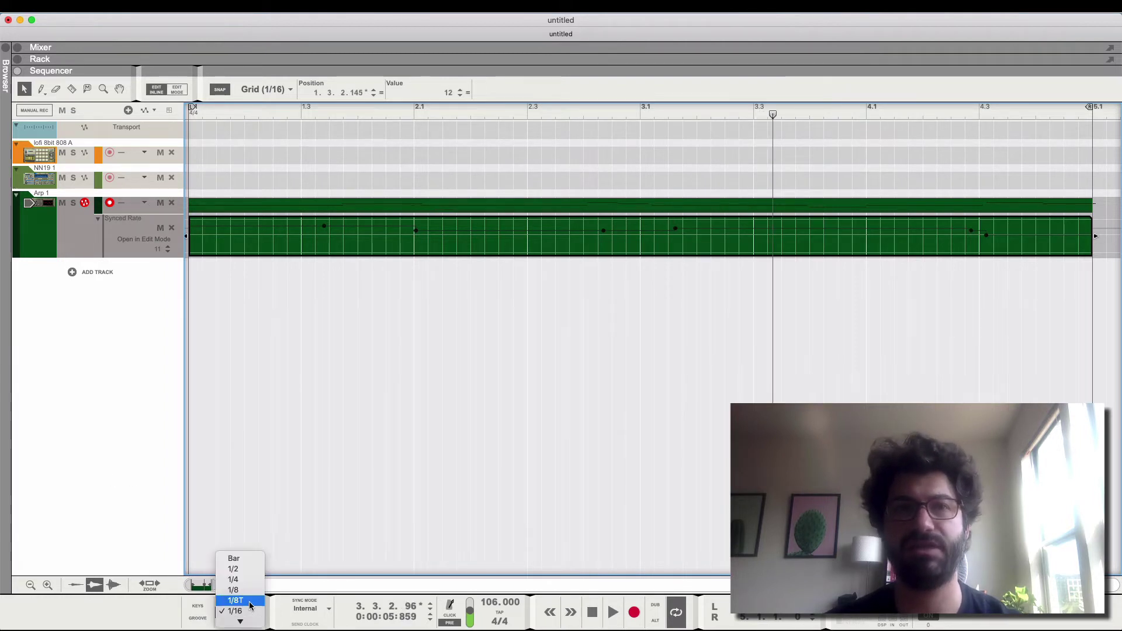
pyautogui.click(250, 592)
pyautogui.click(245, 619)
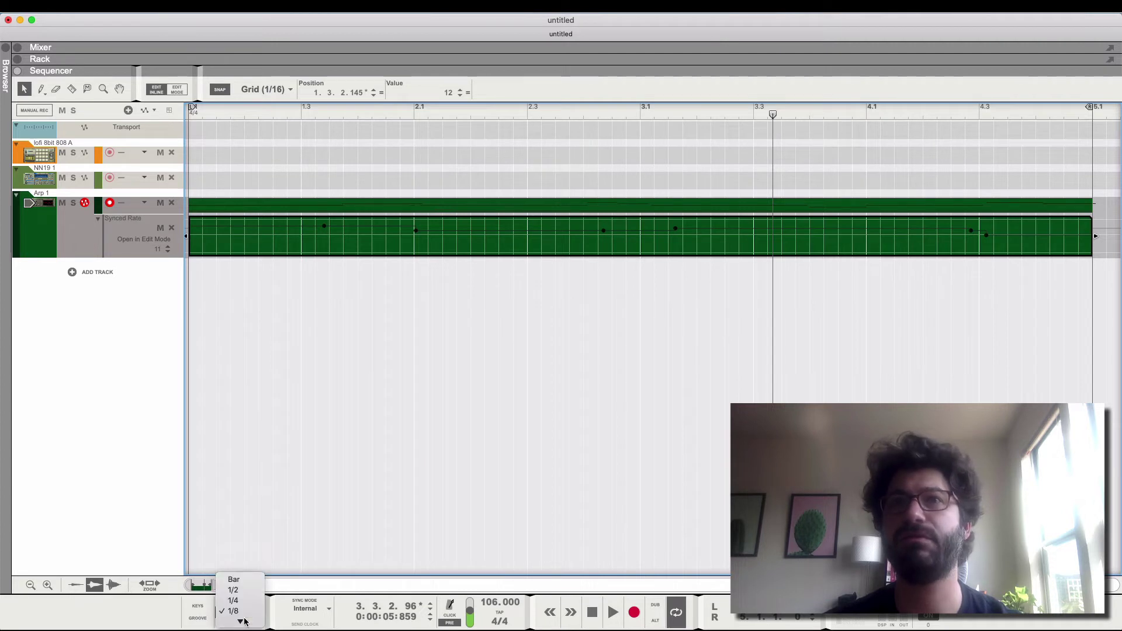
pyautogui.click(343, 488)
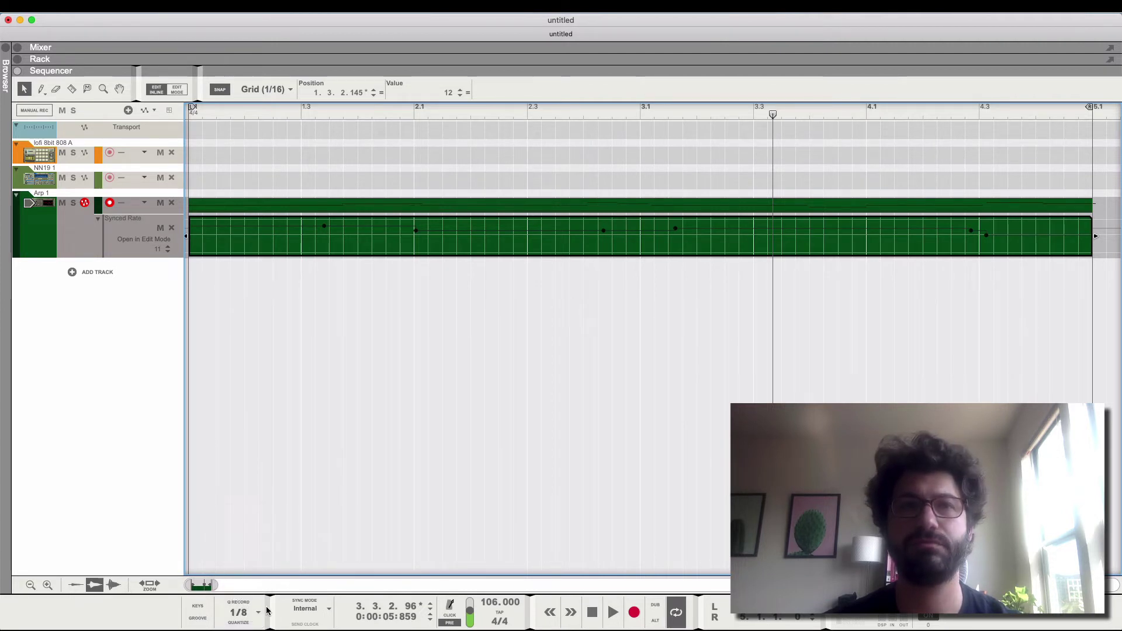
# - Try to move the third and fourth Synced Rate points, bringing the fourth back to 3.1.2.118 with a value of 10
pyautogui.click(581, 261)
pyautogui.doubleClick(591, 229)
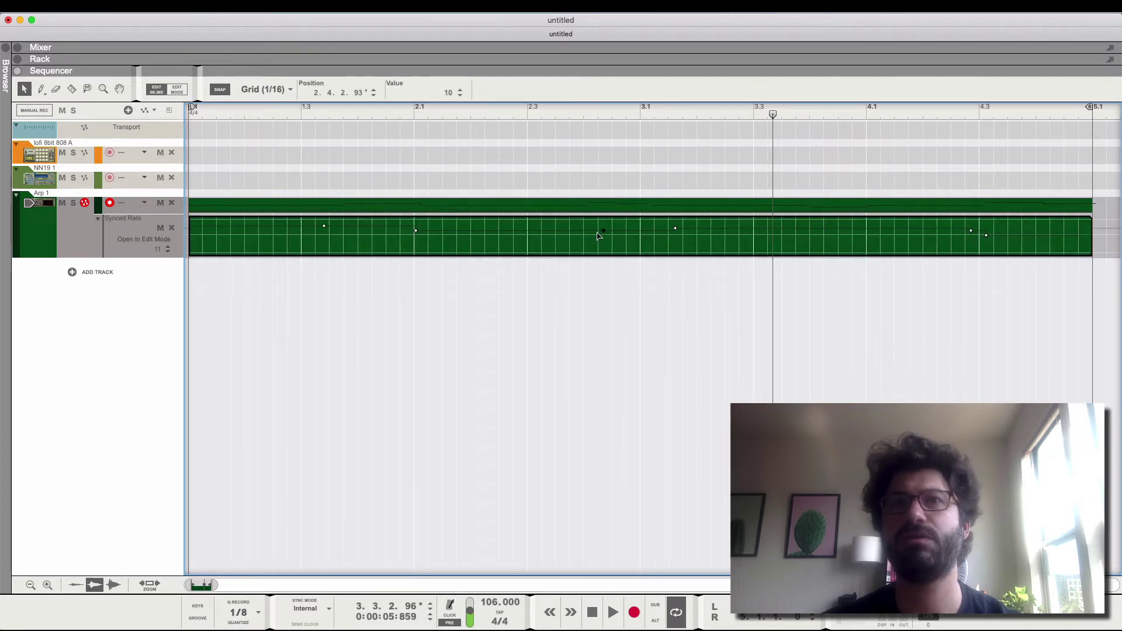
pyautogui.moveTo(605, 234); pyautogui.dragTo(605, 237)
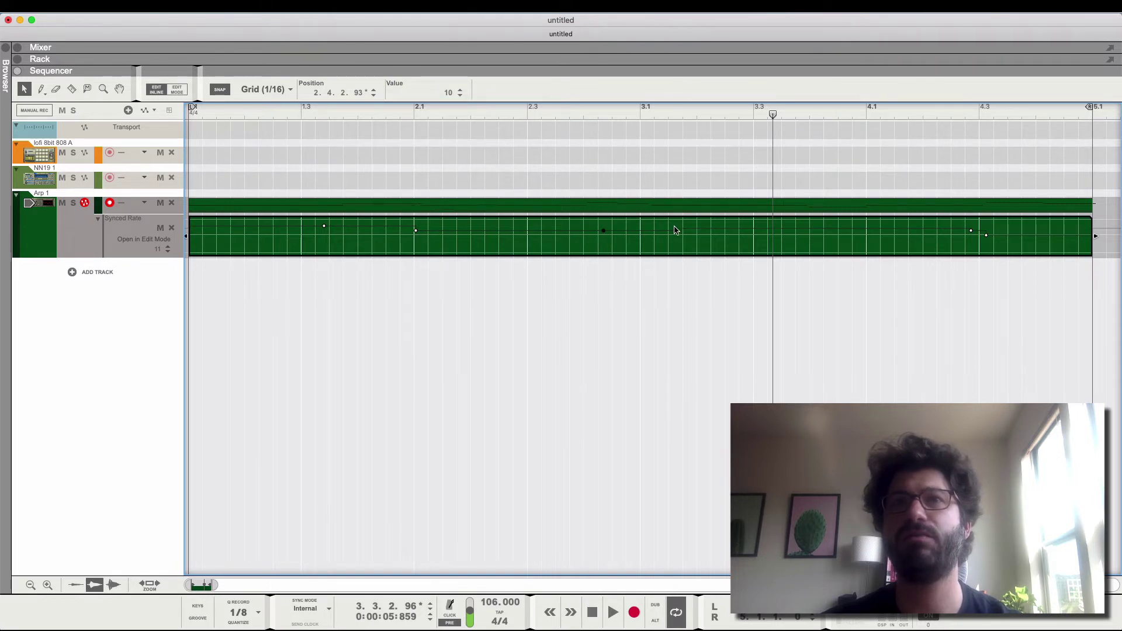
pyautogui.click(675, 230)
pyautogui.moveTo(662, 233); pyautogui.dragTo(656, 233)
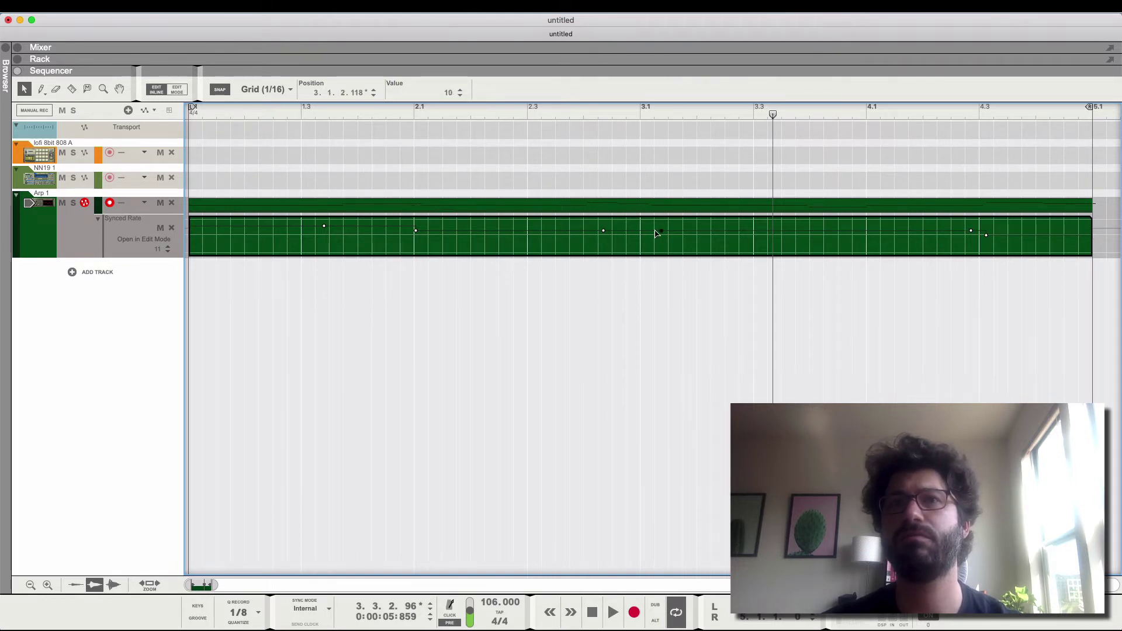
# - Set snapping to Absolute and align the fourth and fifth automation points to 3.1.3.0 with value 11 and 4.2.4.0 with value 10
pyautogui.click(277, 94)
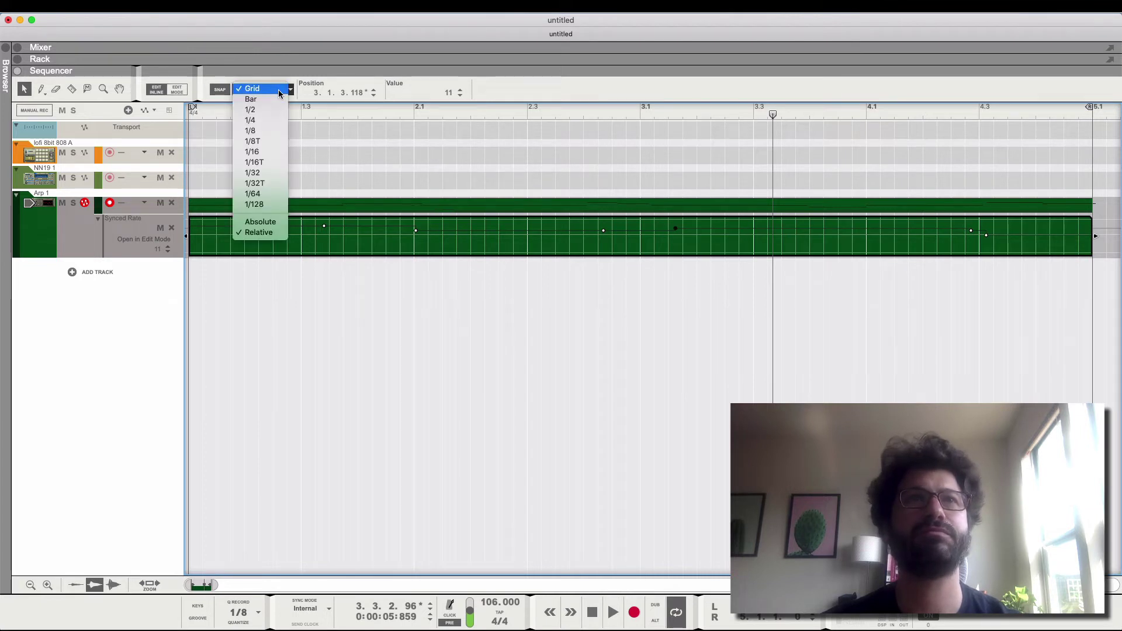
pyautogui.click(275, 223)
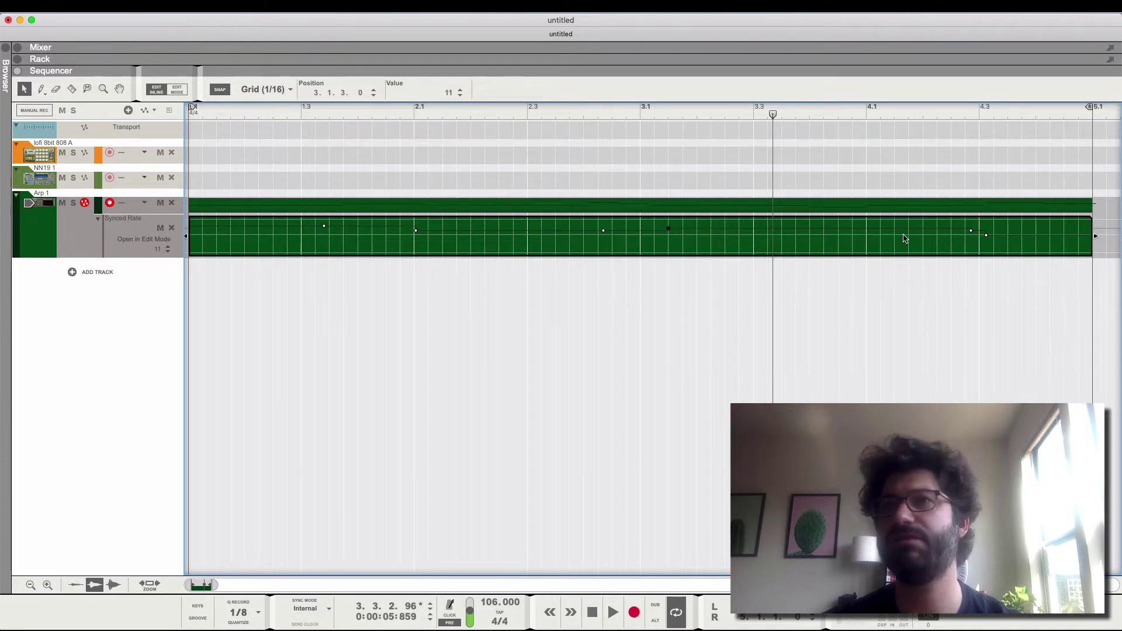
pyautogui.click(969, 234)
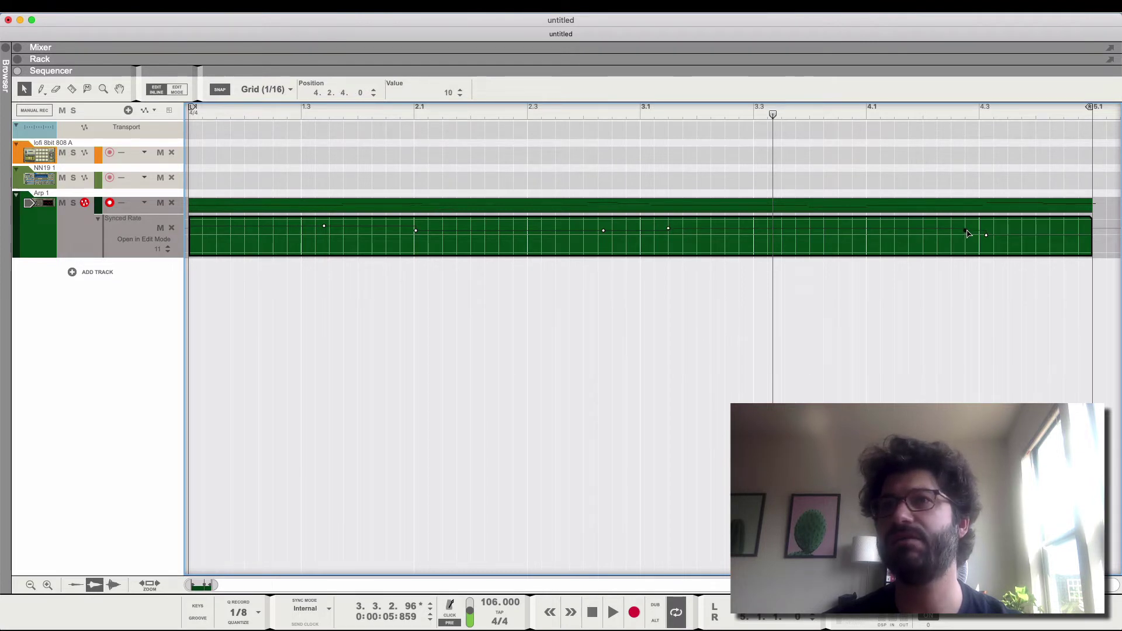
# - Return to the song start and play the adjusted Synced Rate automation
pyautogui.click(592, 612)
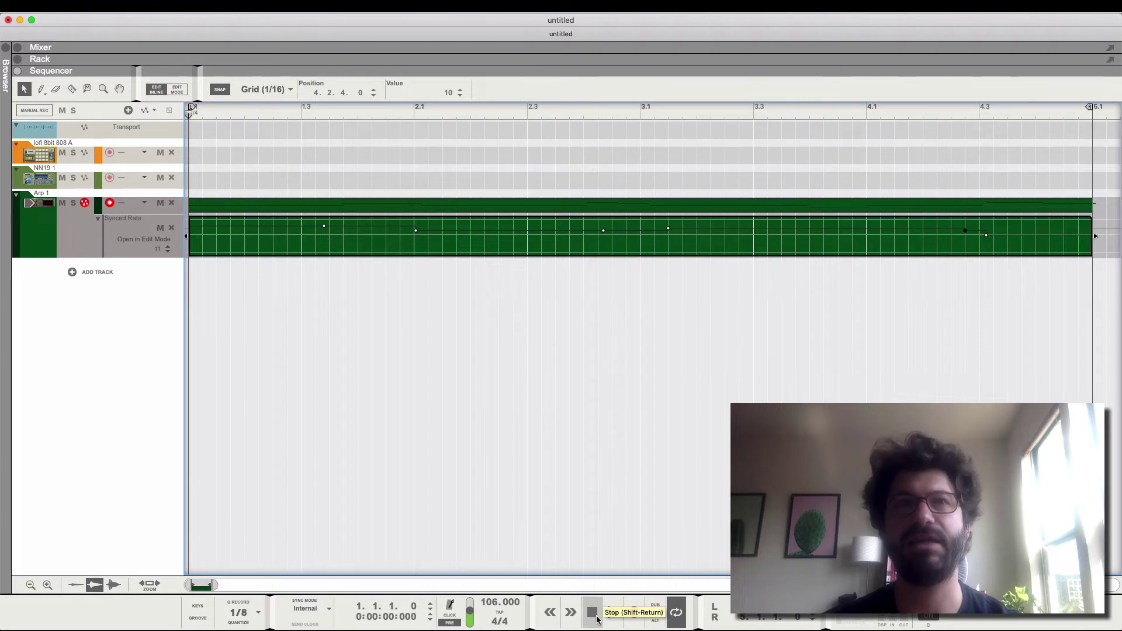
pyautogui.press('space')
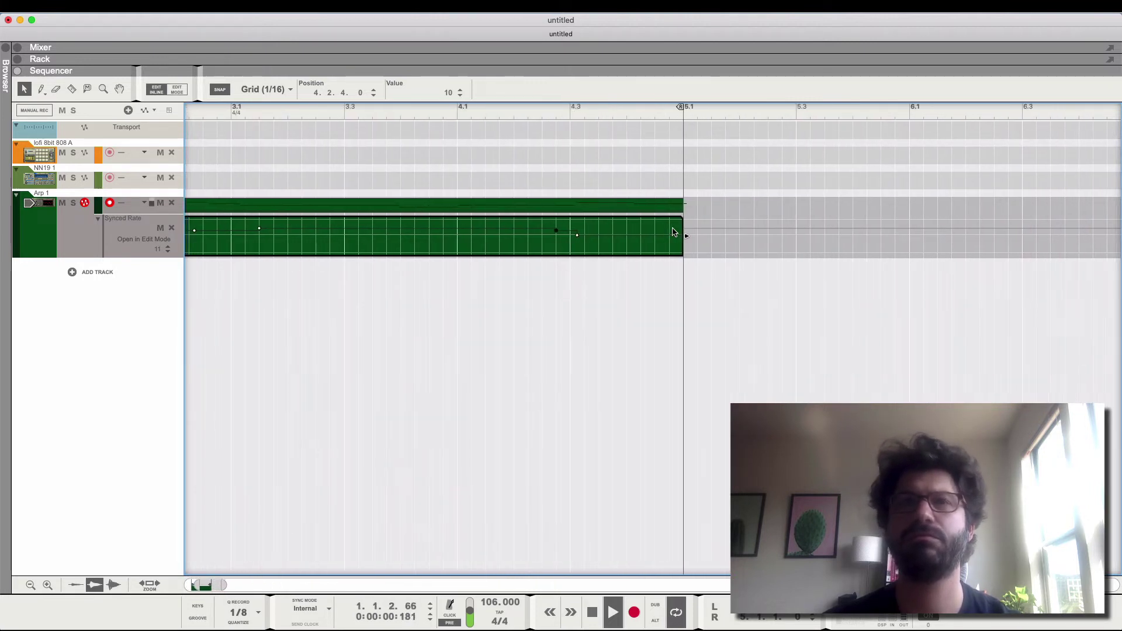
pyautogui.press('space')
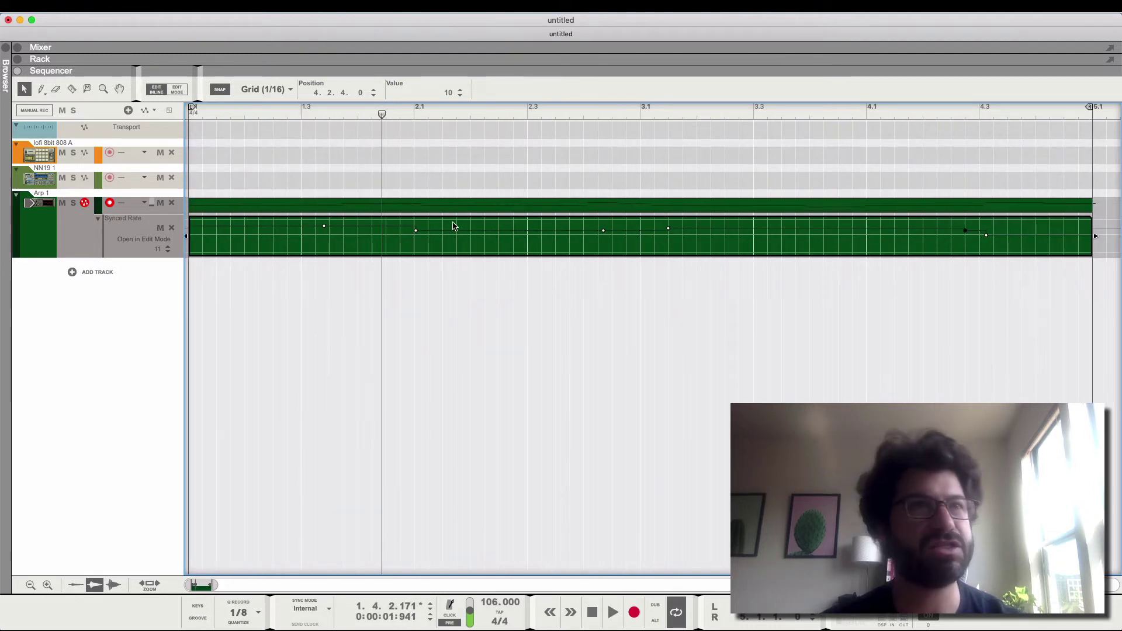
# - Close inline editing of the Synced Rate clip and delete the RPG-8 arpeggiator from the rack
pyautogui.doubleClick(453, 226)
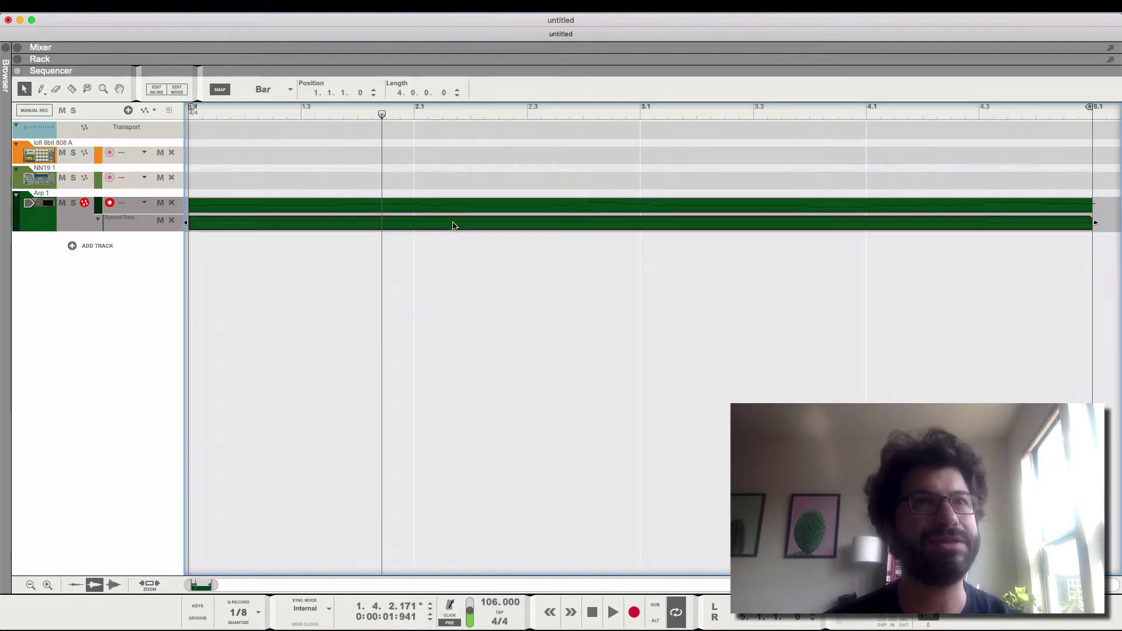
pyautogui.click(19, 69)
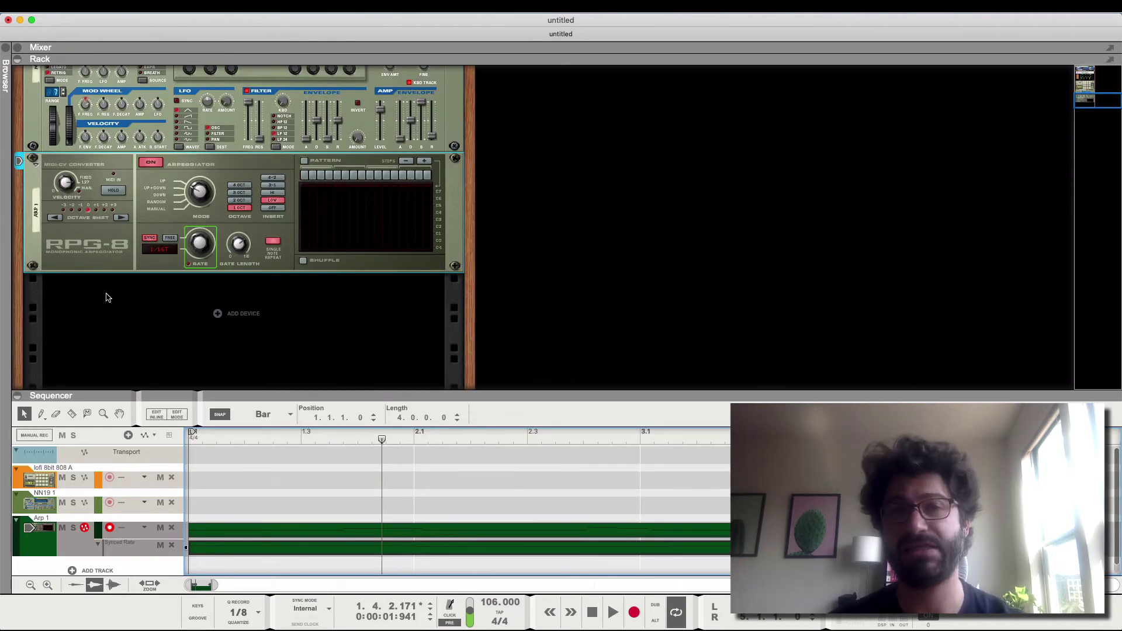
pyautogui.scroll(2, 107, 298)
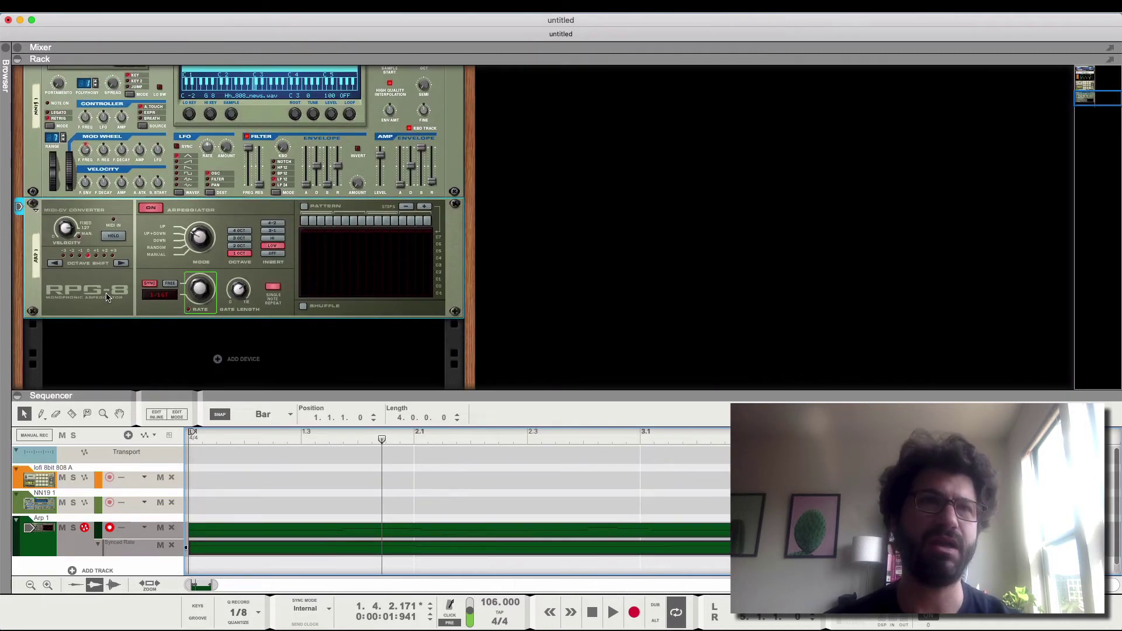
pyautogui.scroll(3, 101, 286)
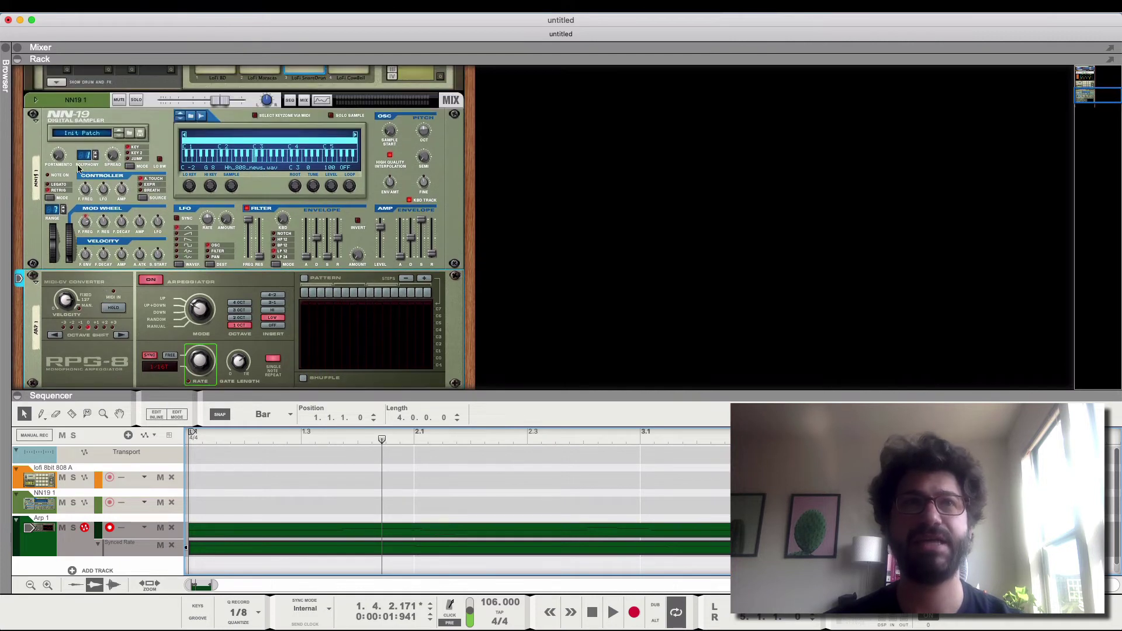
pyautogui.click(240, 290)
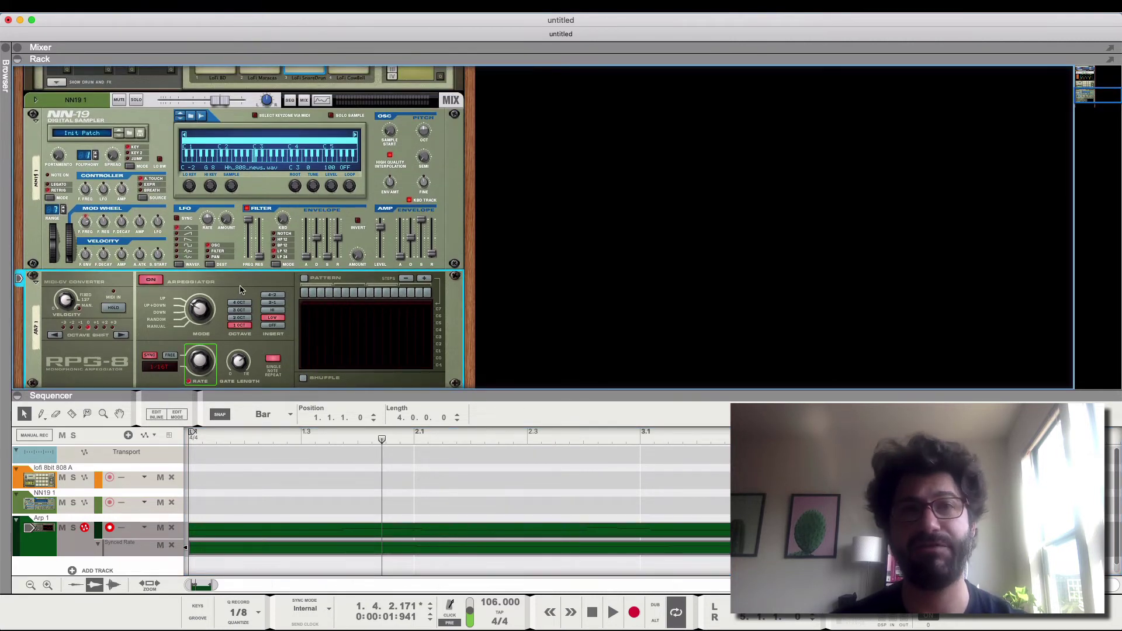
pyautogui.press('BackSpace')
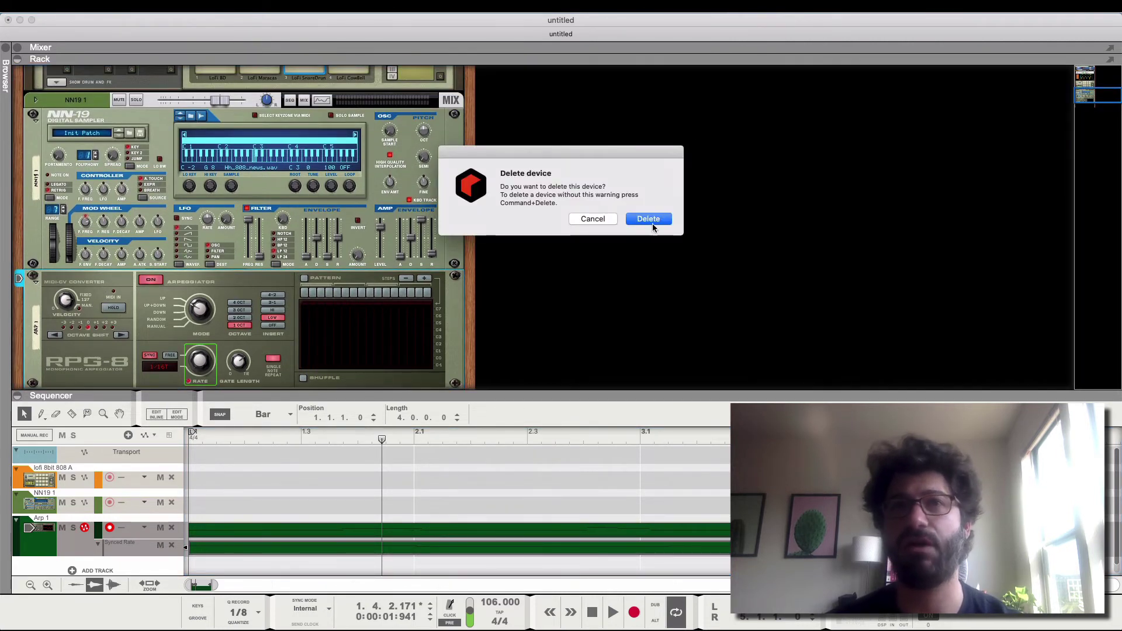
pyautogui.click(649, 219)
# - Expand the NN19 1 mix channel and show its insert FX section
pyautogui.scroll(2, 361, 248)
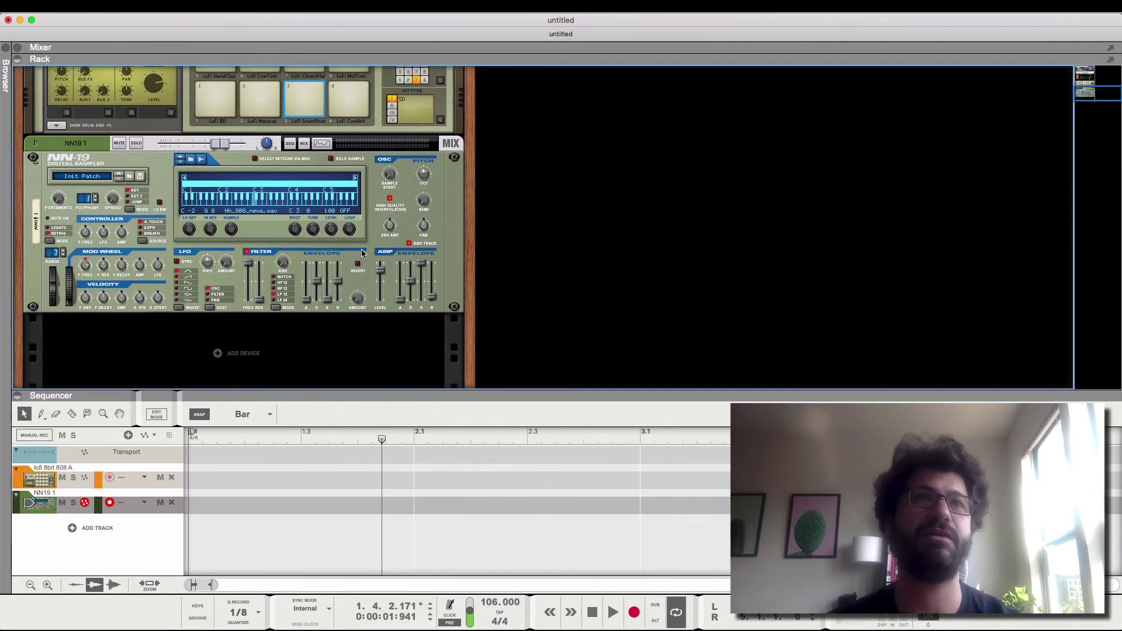
pyautogui.scroll(-1, 361, 251)
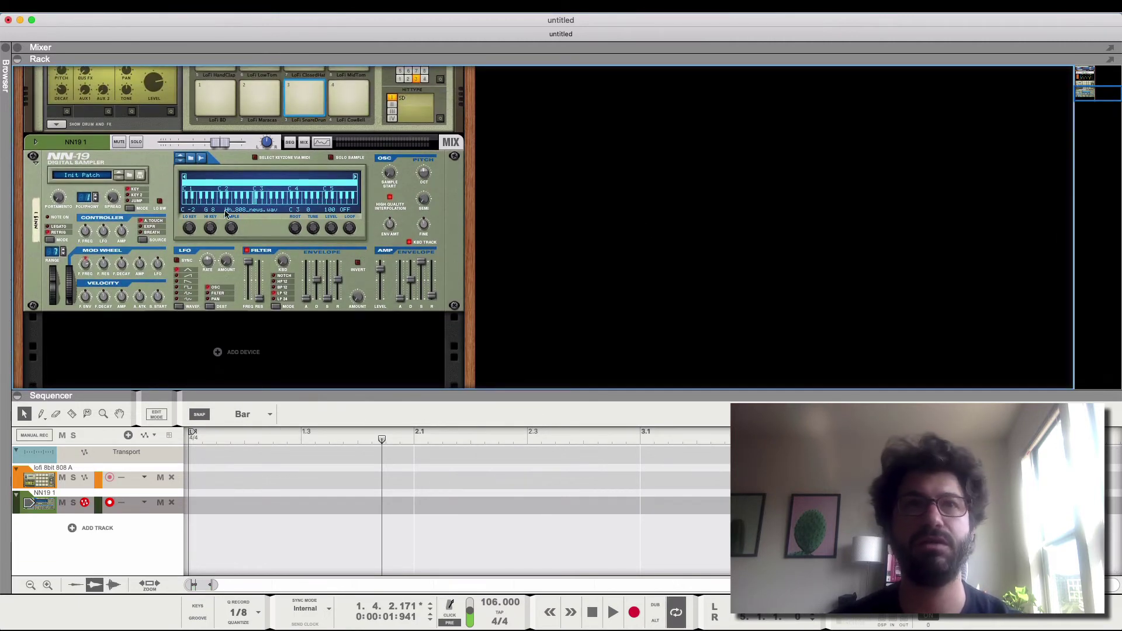
pyautogui.click(36, 142)
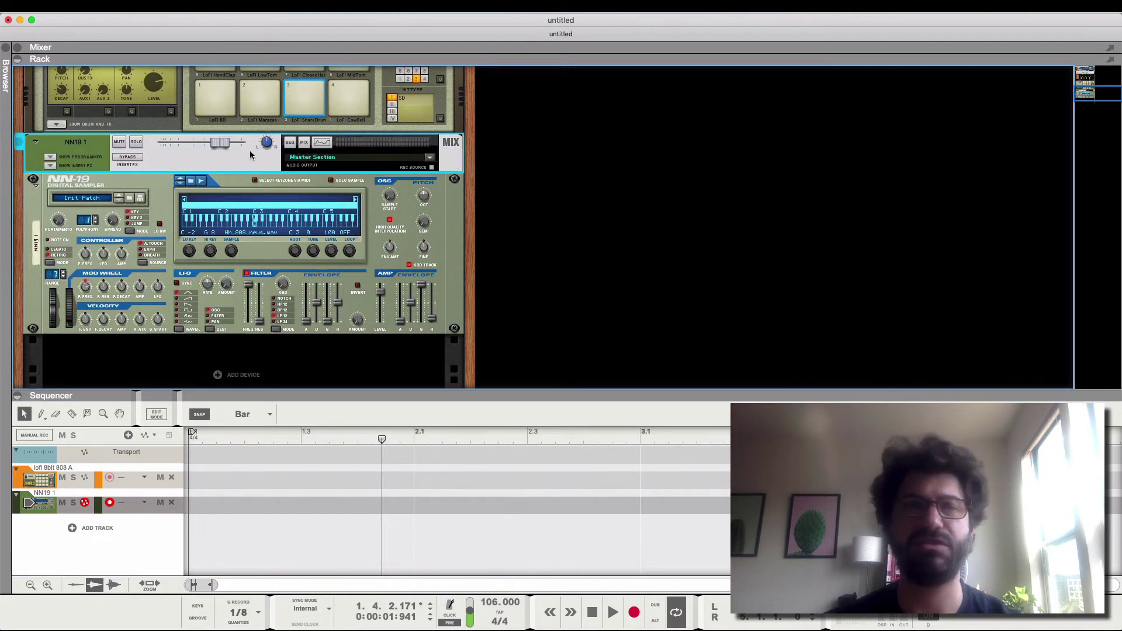
pyautogui.click(50, 166)
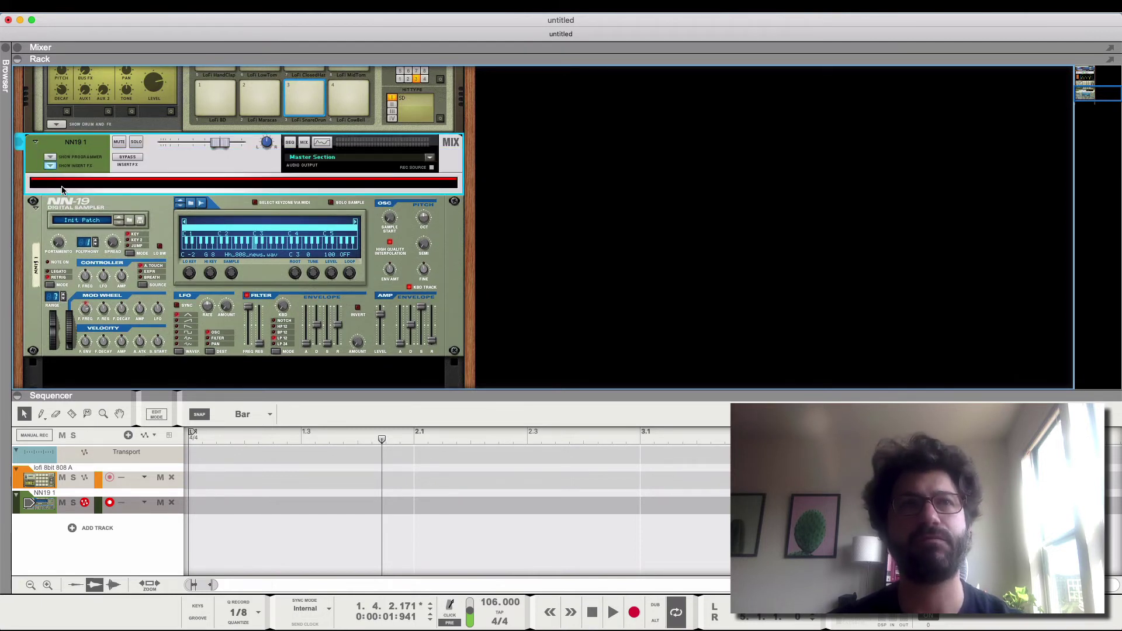
# - Add a Note Echo player to the NN-19 with 3 repeats and a pitch of +1 semitone
pyautogui.click(157, 214)
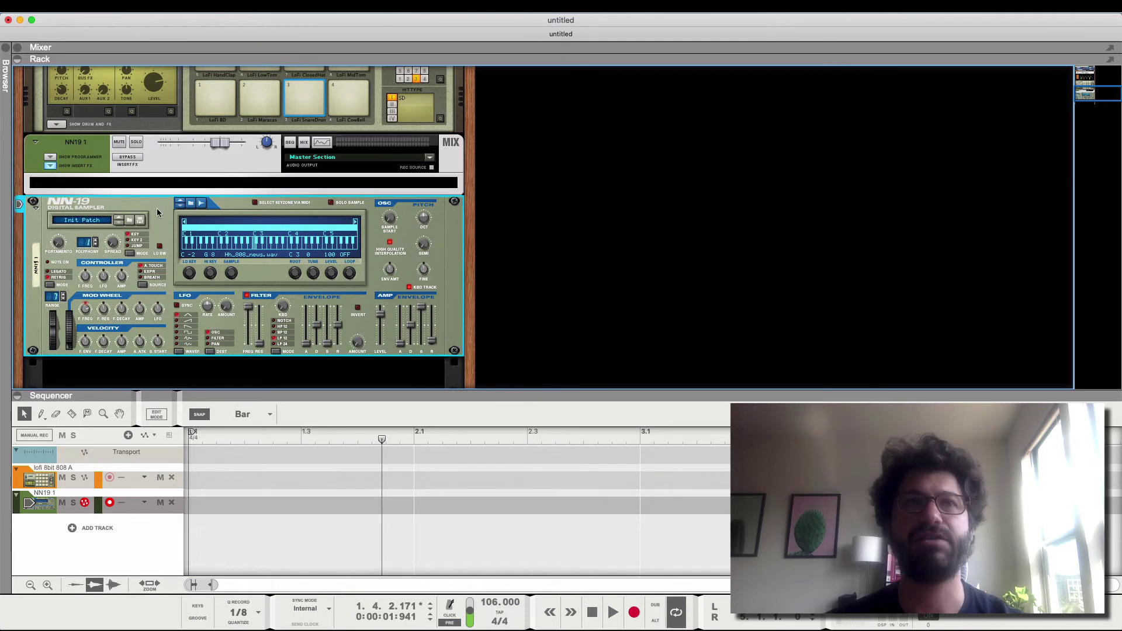
pyautogui.rightClick(157, 214)
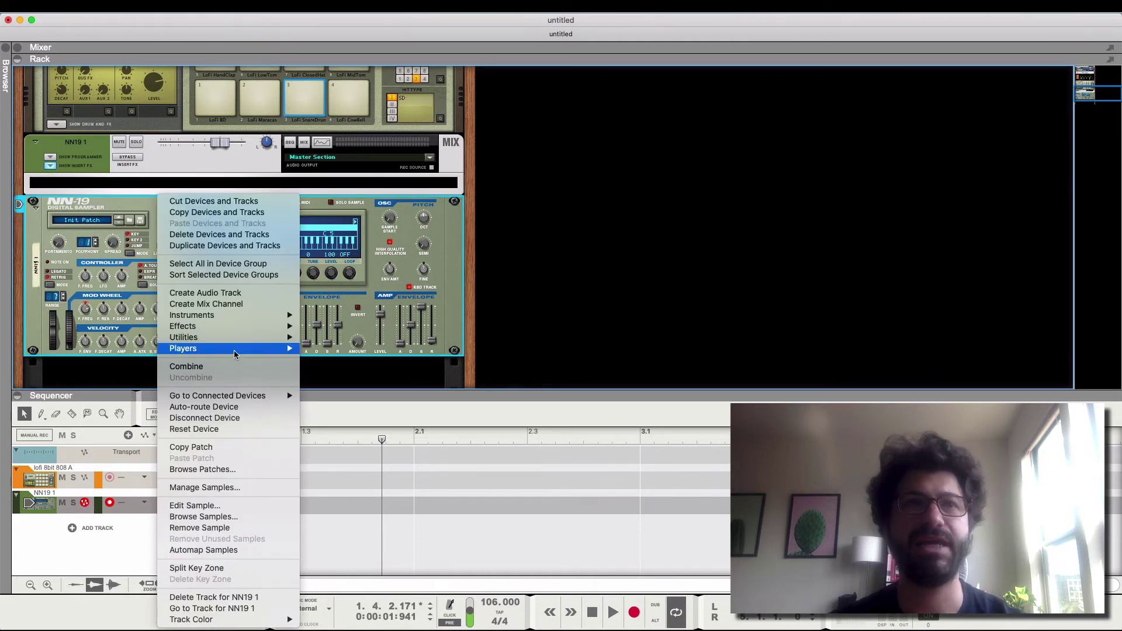
pyautogui.moveTo(243, 336)
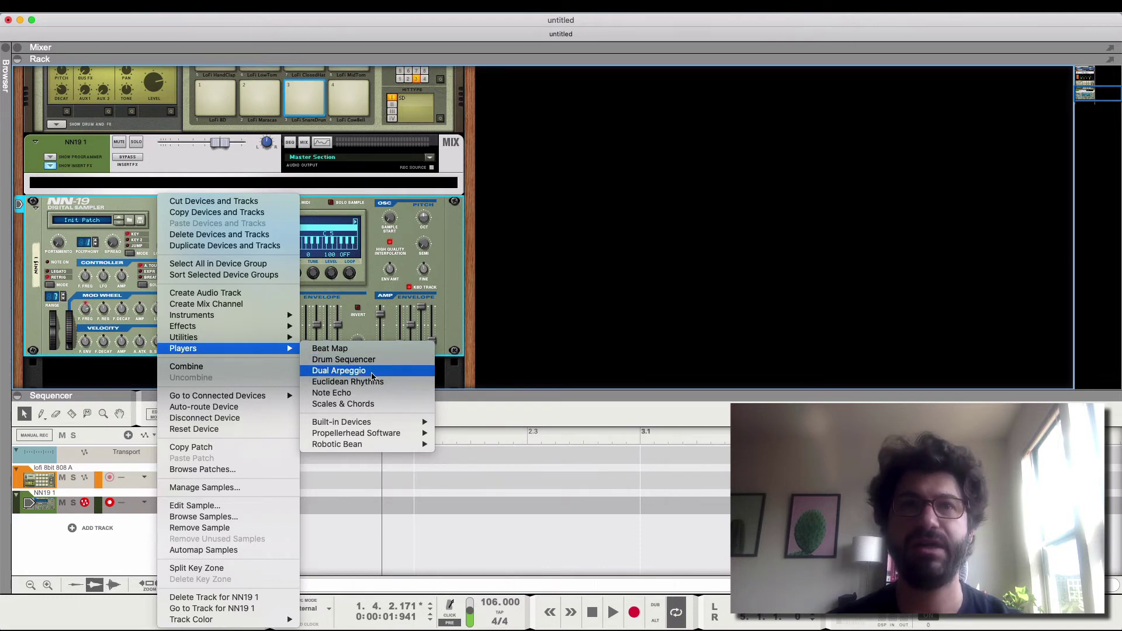
pyautogui.click(371, 397)
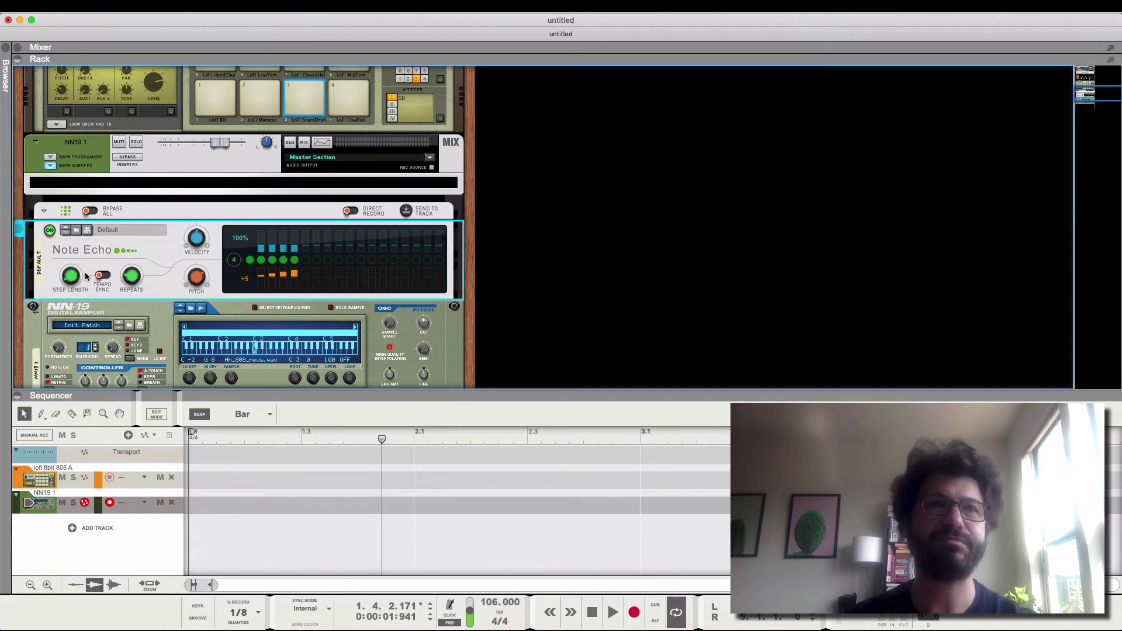
pyautogui.moveTo(130, 283); pyautogui.dragTo(127, 284)
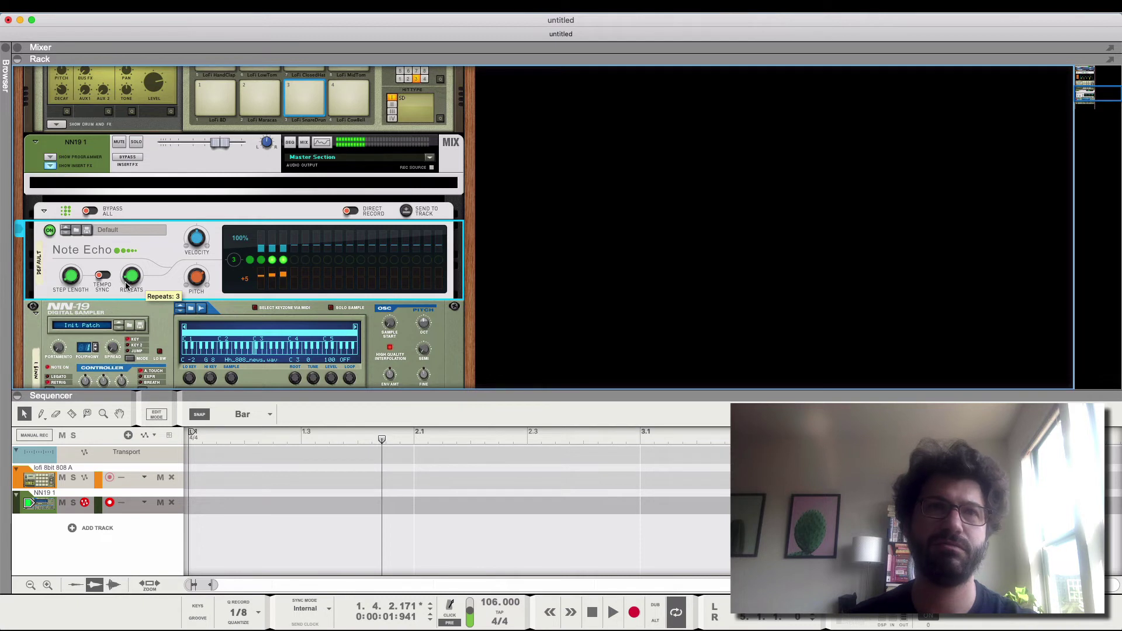
pyautogui.moveTo(196, 273); pyautogui.dragTo(193, 279)
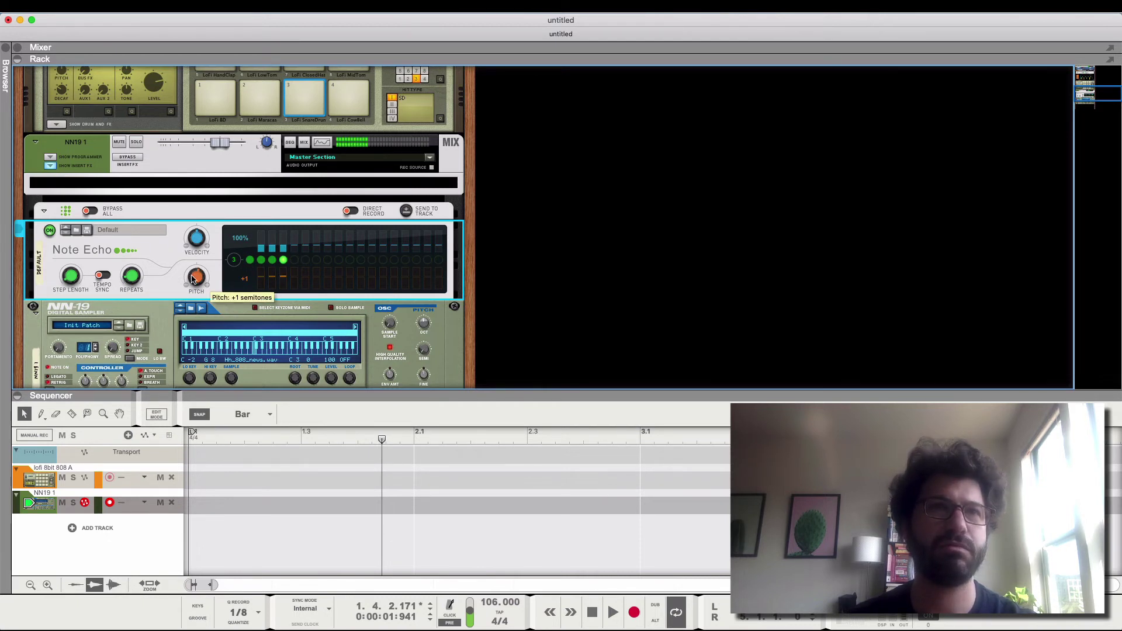
# - Turn on Note Echo's Tempo Sync and vary its synced step length, including 3/32 and 1/8
pyautogui.moveTo(72, 277); pyautogui.dragTo(76, 251)
pyautogui.click(103, 275)
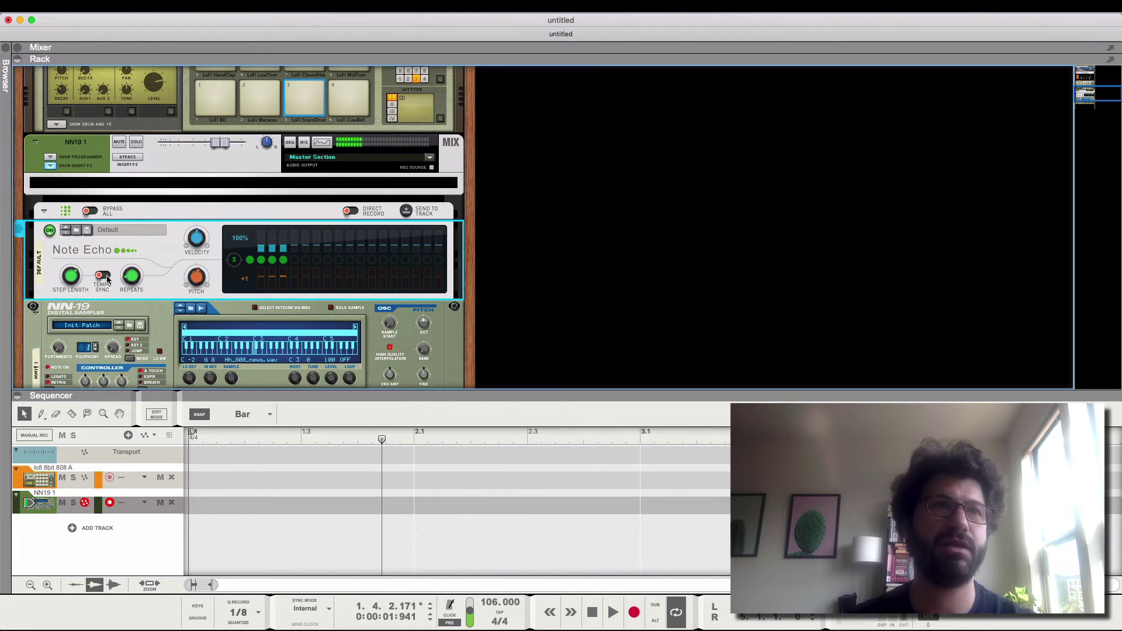
pyautogui.moveTo(65, 283)
pyautogui.moveTo(65, 282); pyautogui.dragTo(63, 287)
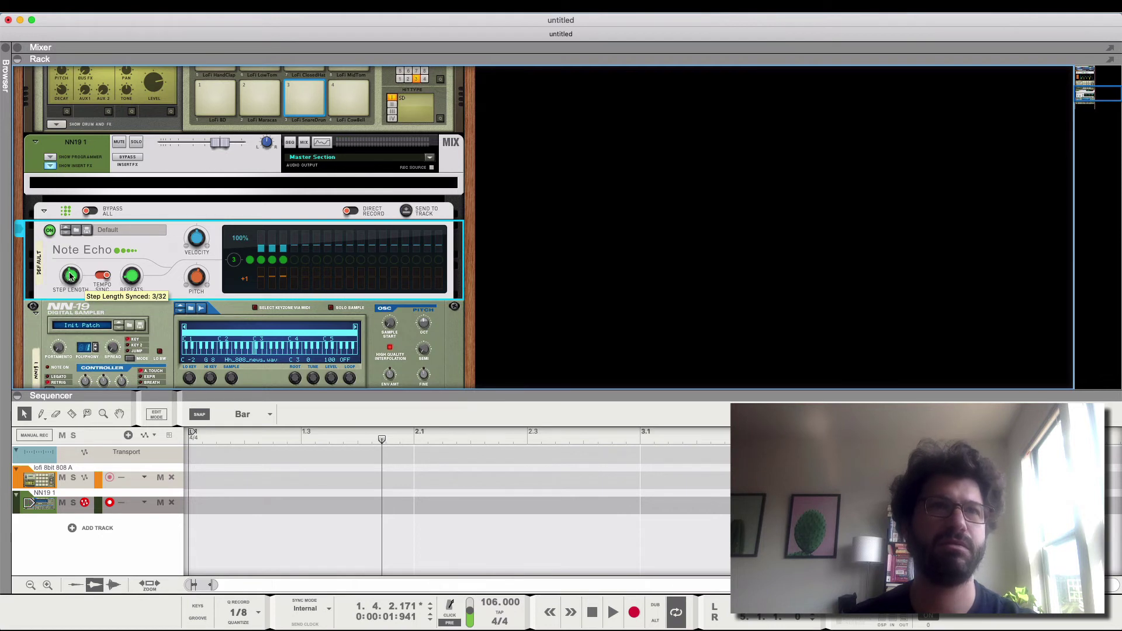
pyautogui.scroll(1, 70, 275)
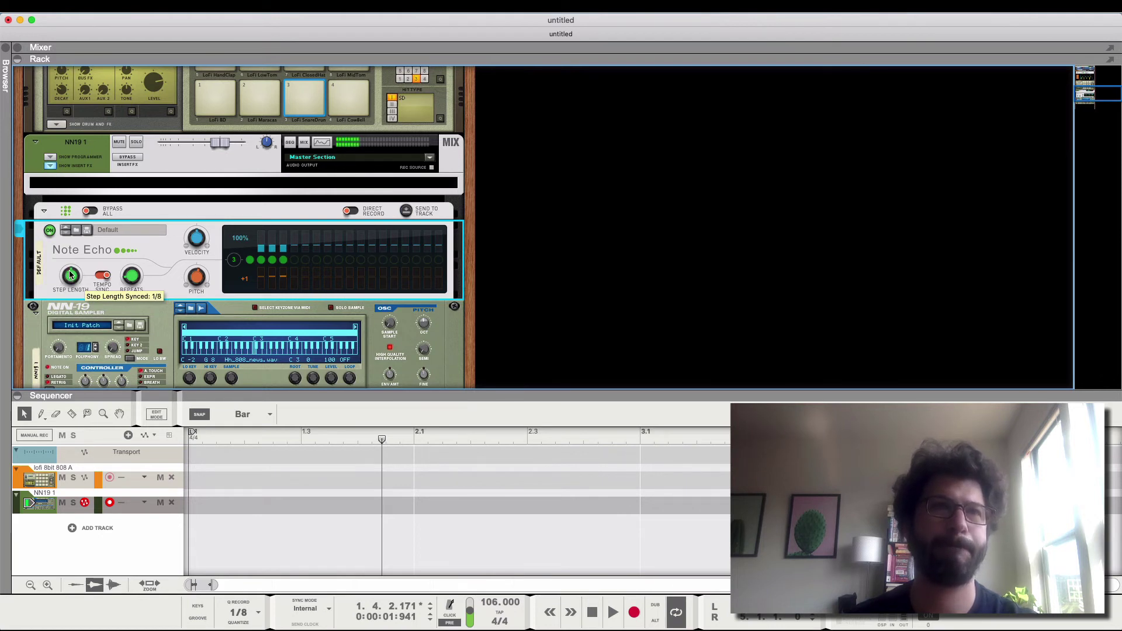
pyautogui.moveTo(70, 275); pyautogui.dragTo(56, 289)
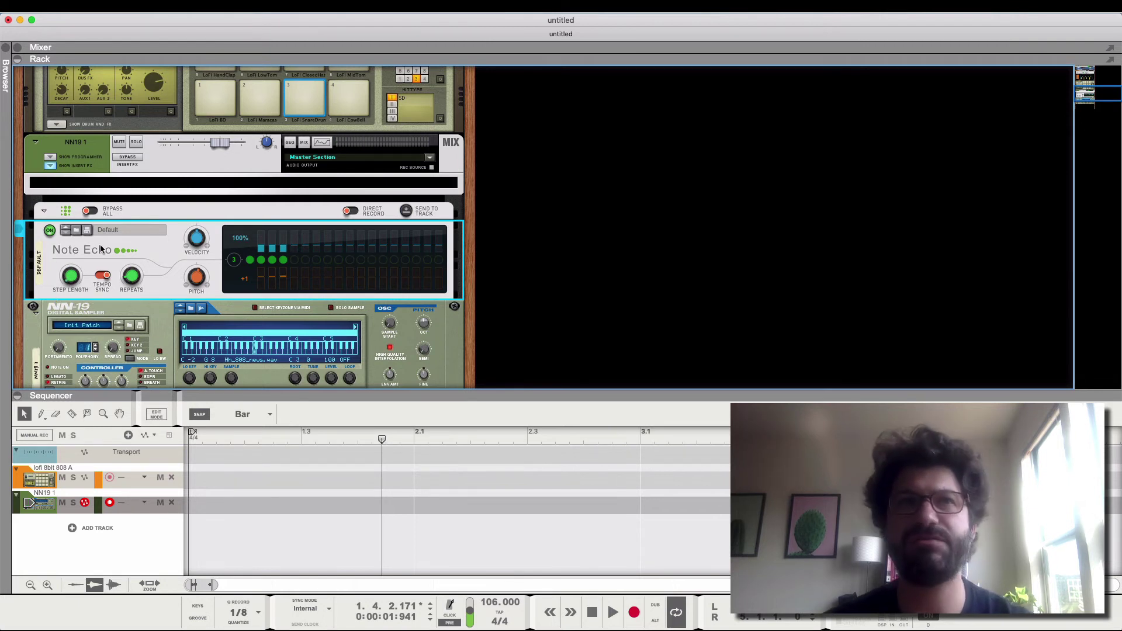
# - Delete the Note Echo player and add a Euclidean Rhythms player to the NN-19
pyautogui.press('Delete')
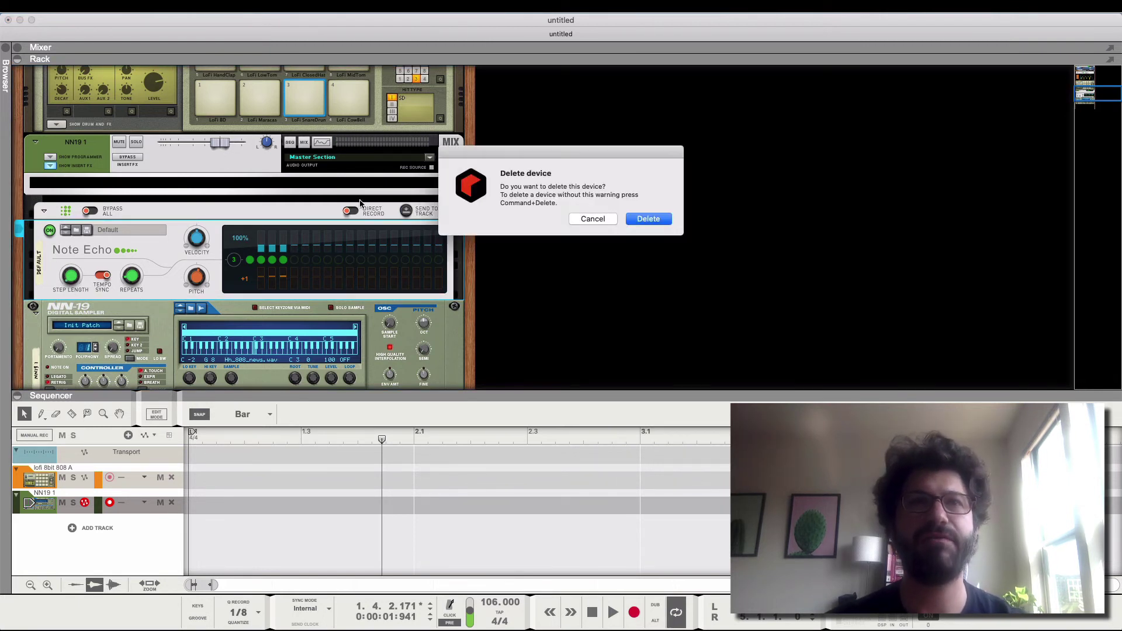
pyautogui.click(646, 220)
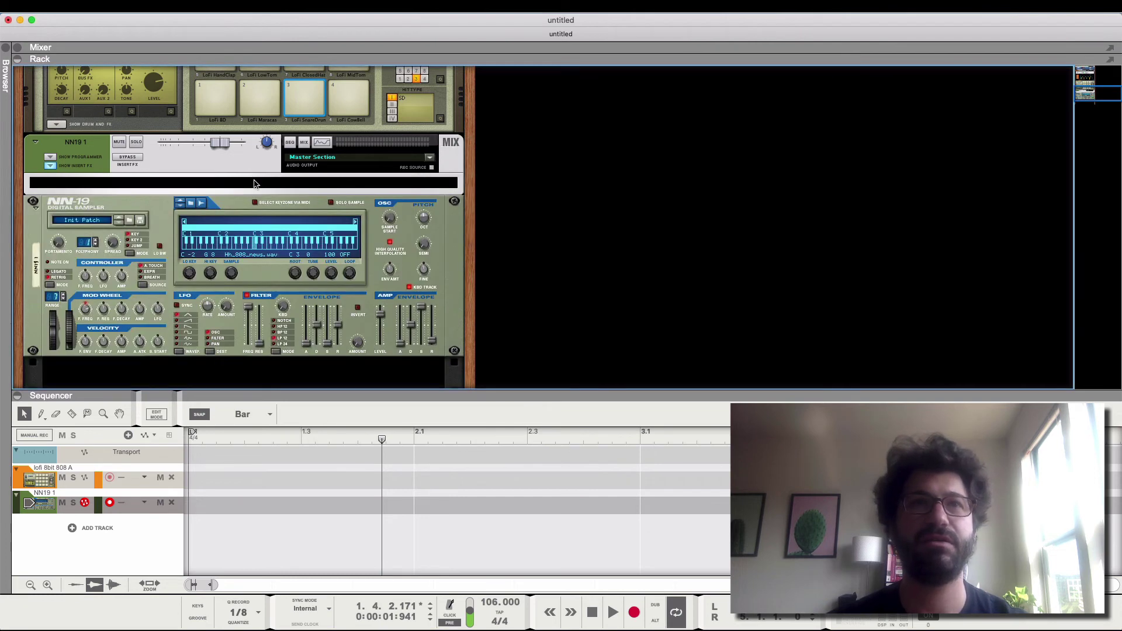
pyautogui.rightClick(163, 217)
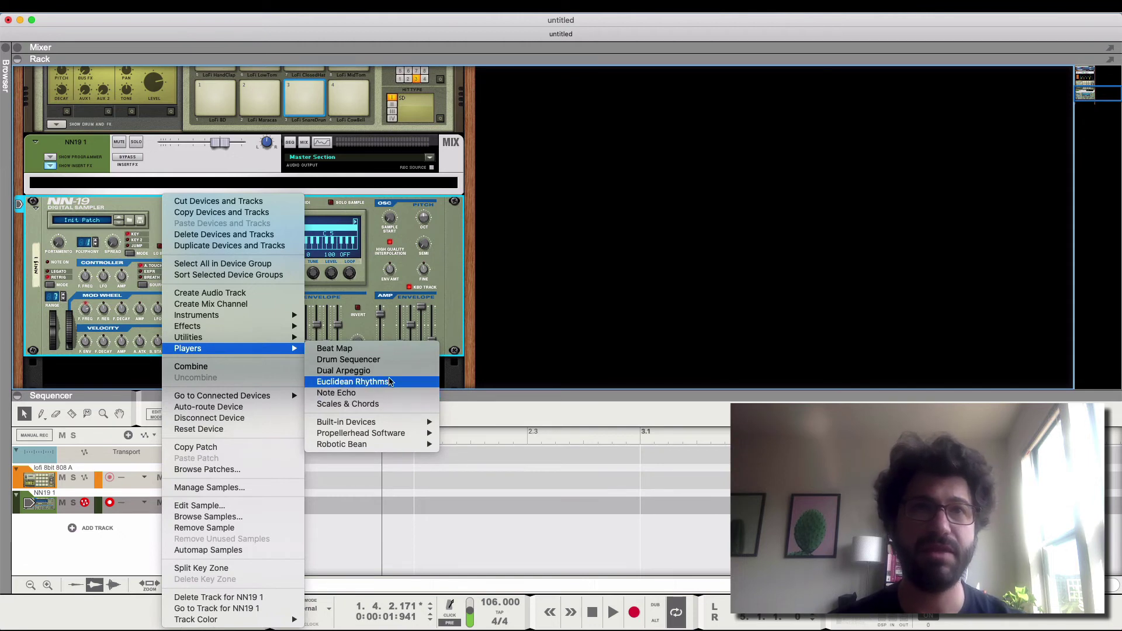
pyautogui.click(392, 386)
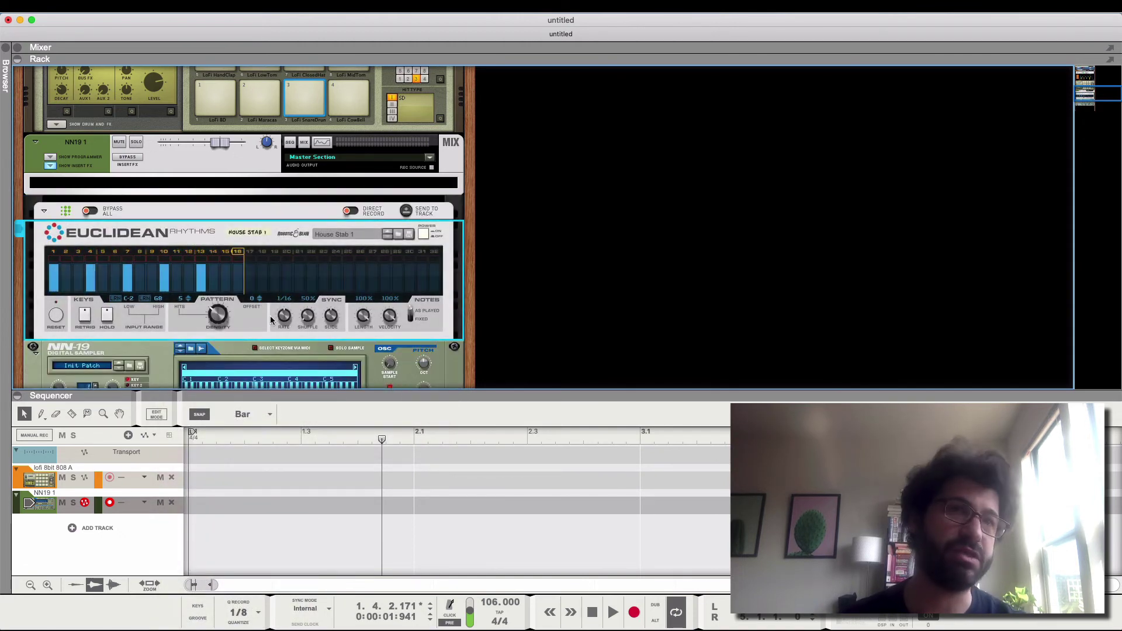
# - Raise the Euclidean Rhythms pattern density to 8 hits and set its rate to 1/16T
pyautogui.moveTo(219, 317); pyautogui.dragTo(217, 313)
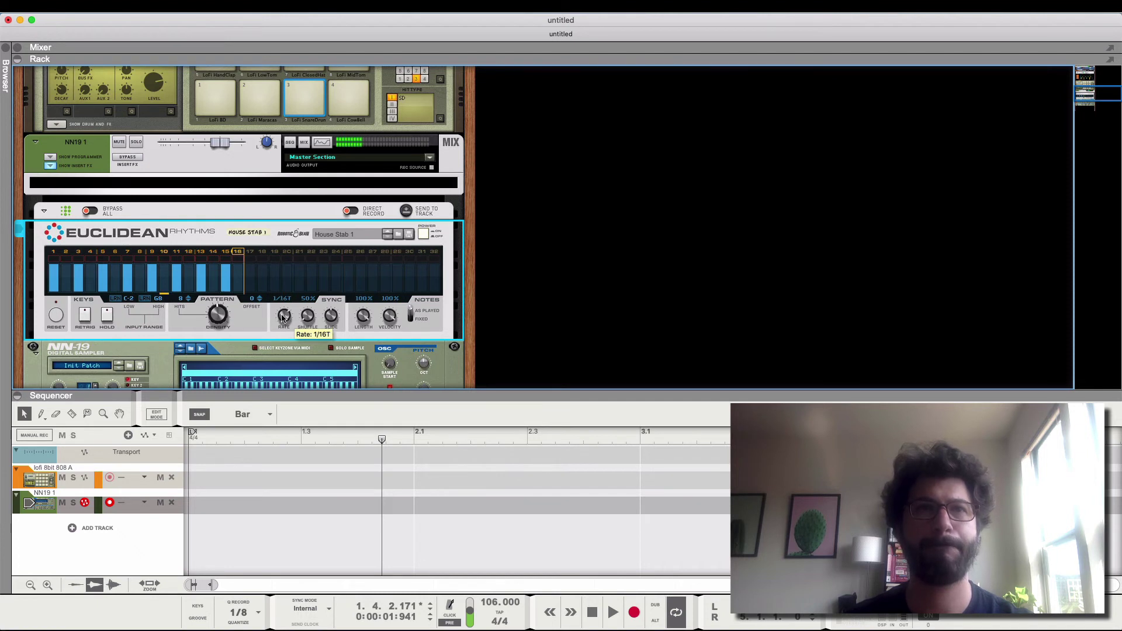
pyautogui.moveTo(282, 318)
pyautogui.mouseDown()
pyautogui.moveTo(274, 338)
pyautogui.moveTo(271, 316)
pyautogui.mouseUp()
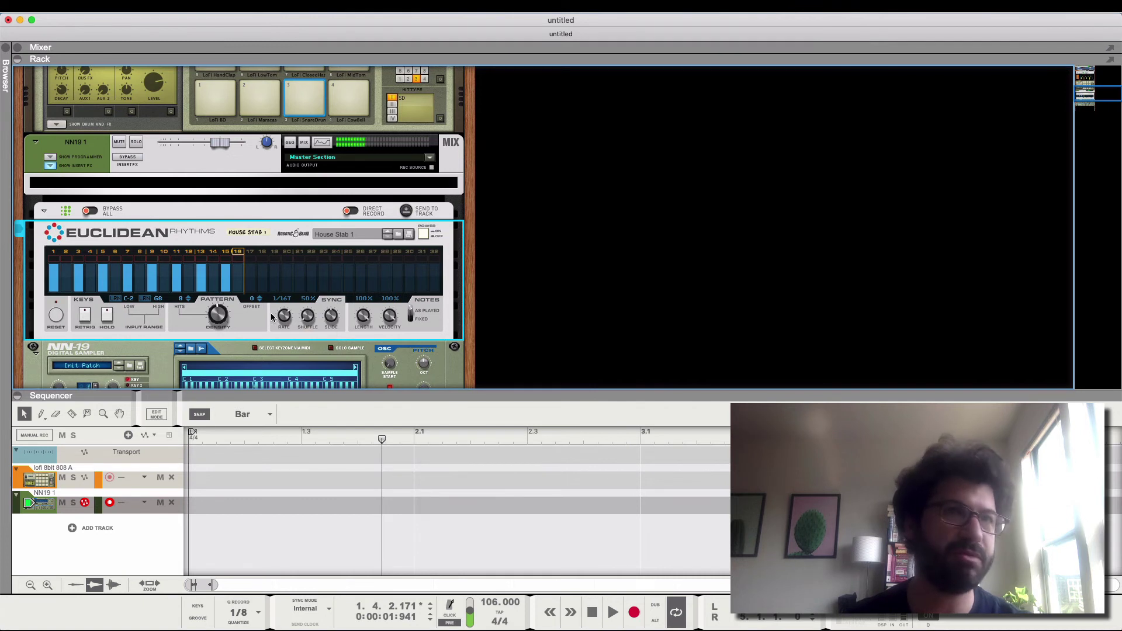
pyautogui.rightClick(279, 314)
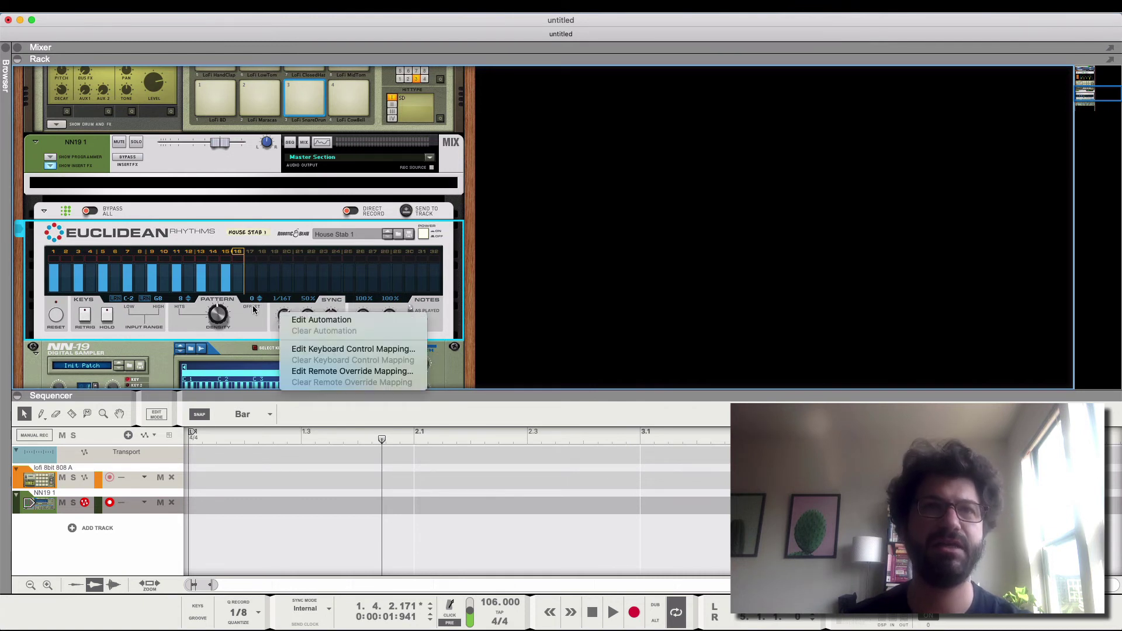
pyautogui.click(253, 309)
# - Try the Euclidean pattern with 11 hits, set shuffle to 57% and rate to 1/16, and reduce the density to 3 hits
pyautogui.moveTo(217, 316); pyautogui.dragTo(216, 308)
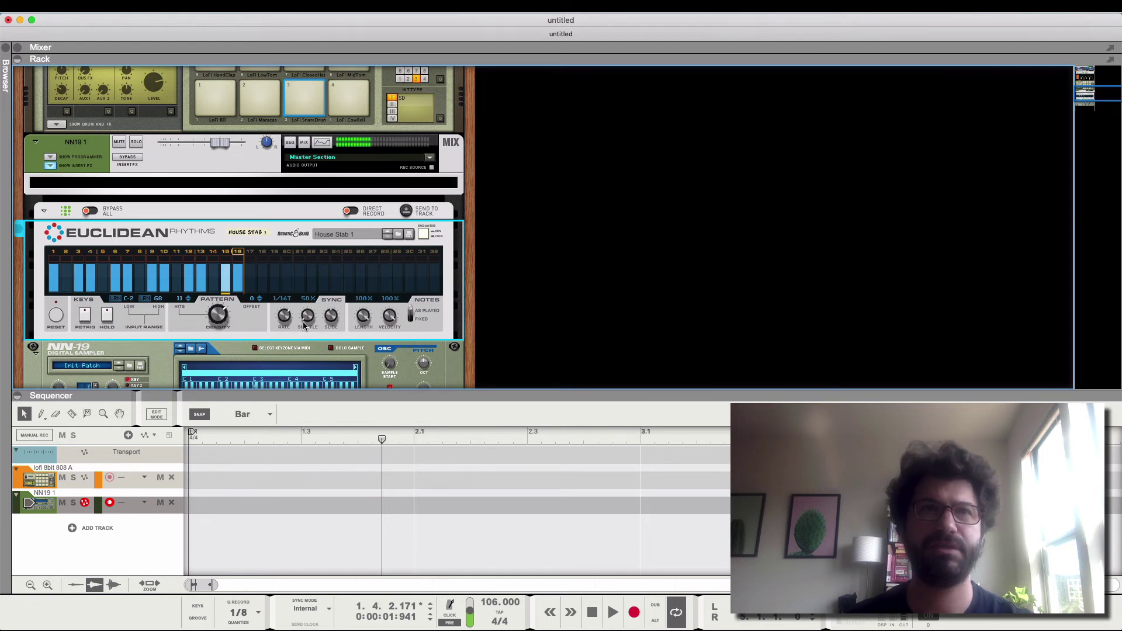
pyautogui.moveTo(302, 321); pyautogui.dragTo(280, 323)
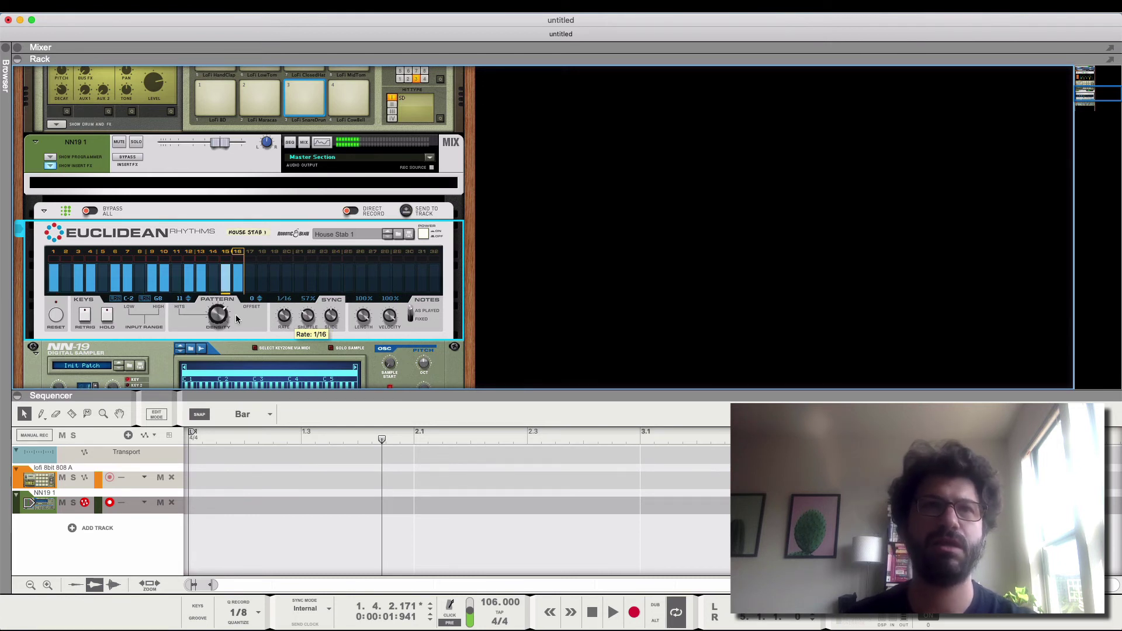
pyautogui.moveTo(221, 329); pyautogui.dragTo(221, 338)
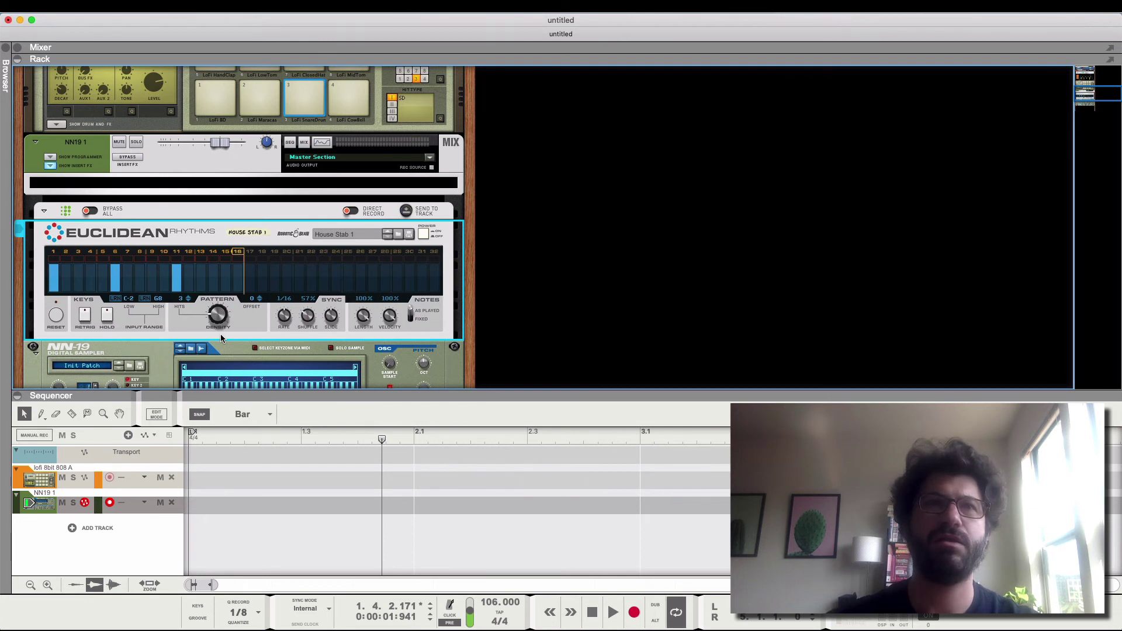
# - Delete the Euclidean Rhythms player from the rack
pyautogui.click(174, 215)
pyautogui.click(180, 232)
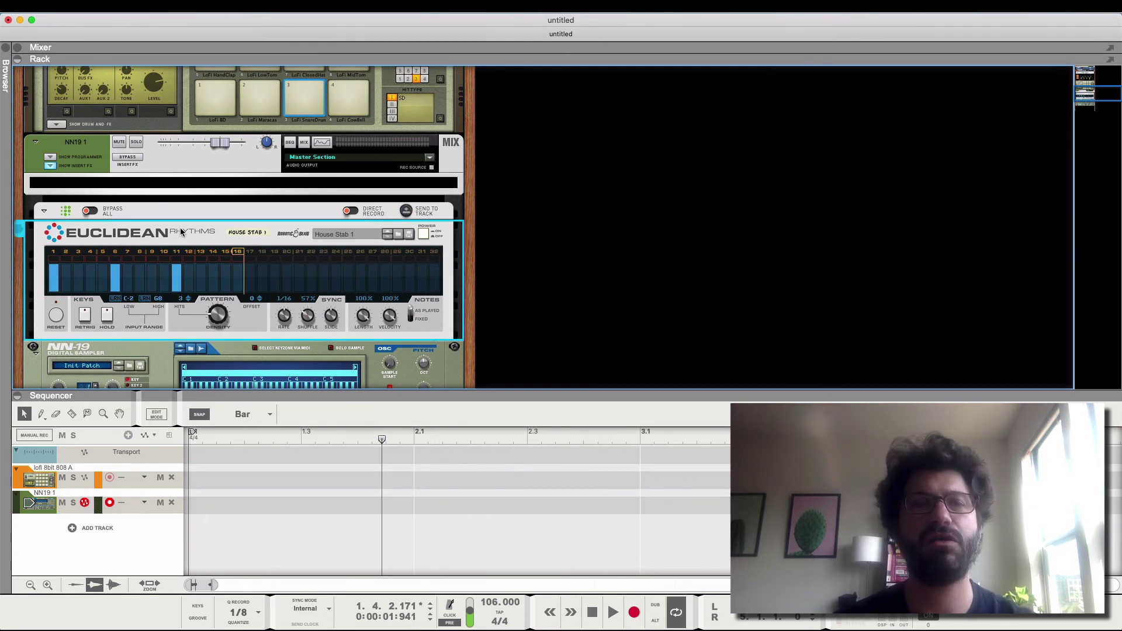
pyautogui.press('BackSpace')
pyautogui.click(646, 219)
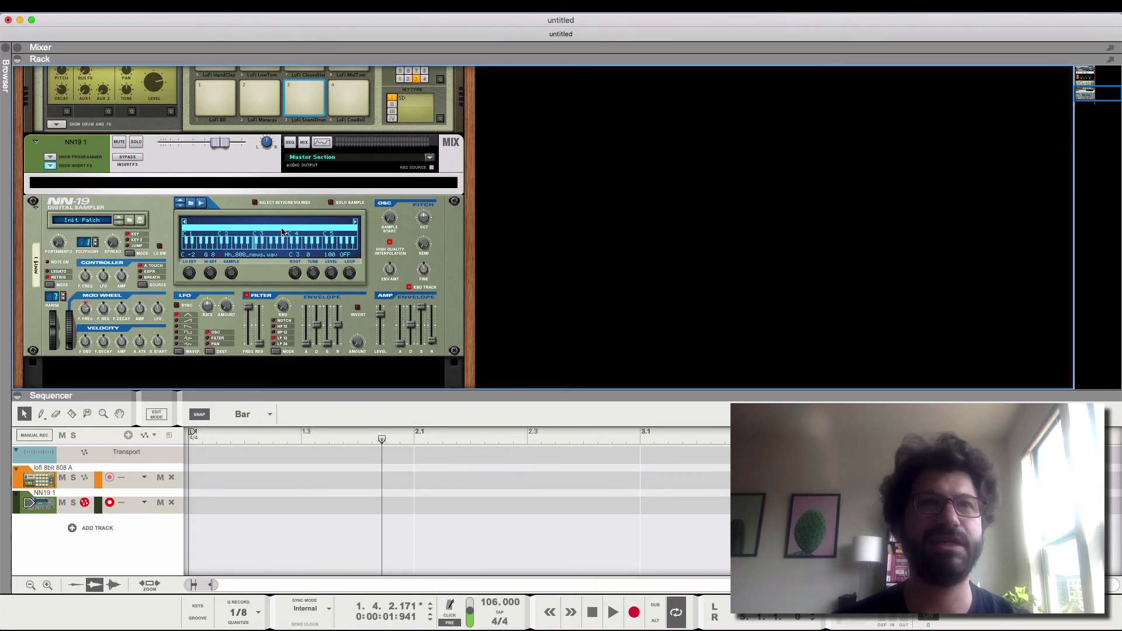
# - Add a Beat Map player to the NN-19
pyautogui.click(370, 205)
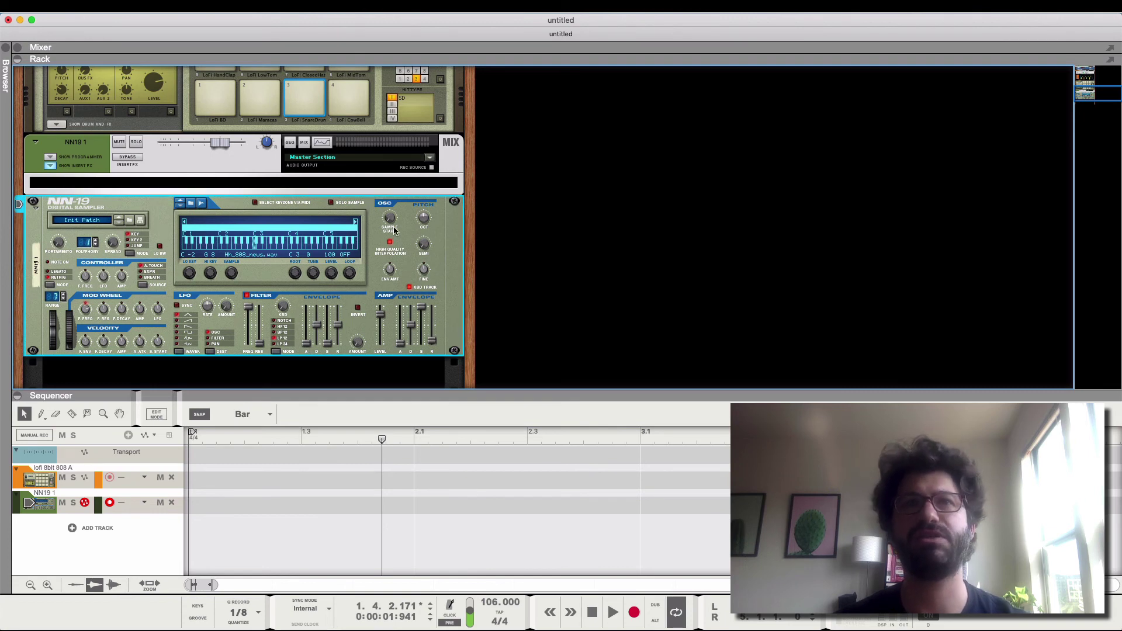
pyautogui.rightClick(369, 232)
pyautogui.moveTo(409, 326)
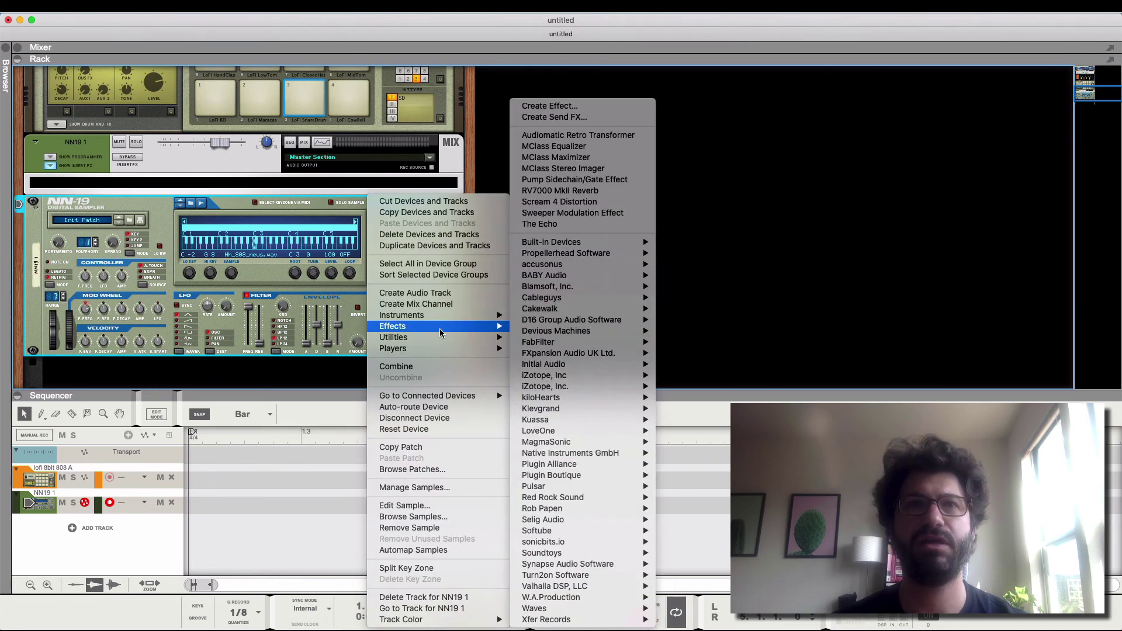
pyautogui.moveTo(561, 323)
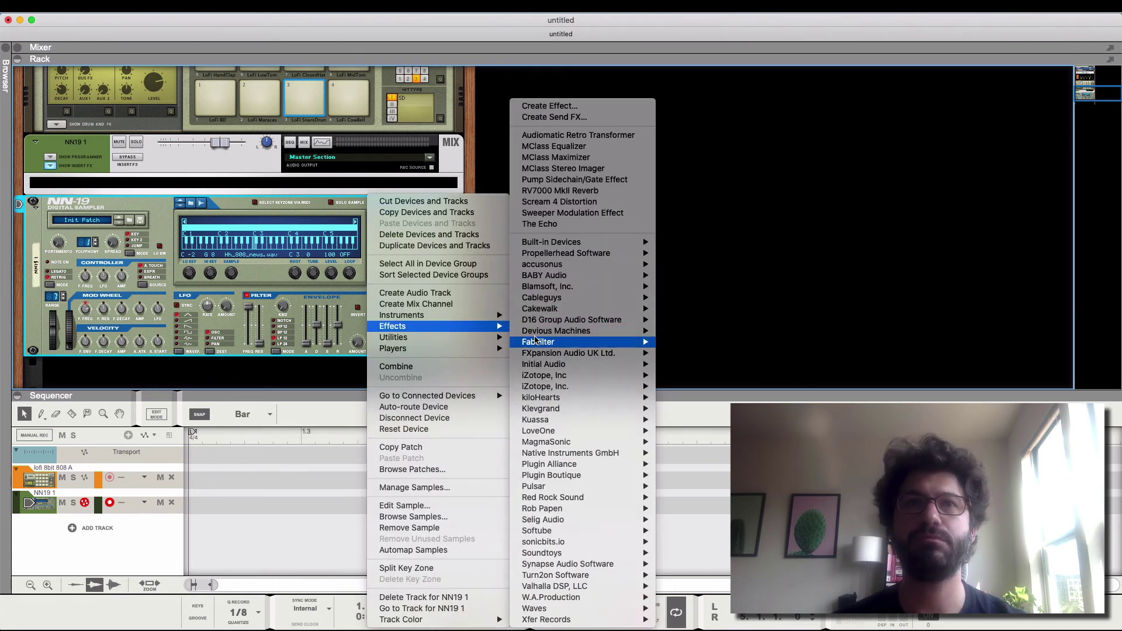
pyautogui.moveTo(485, 348)
pyautogui.click(528, 350)
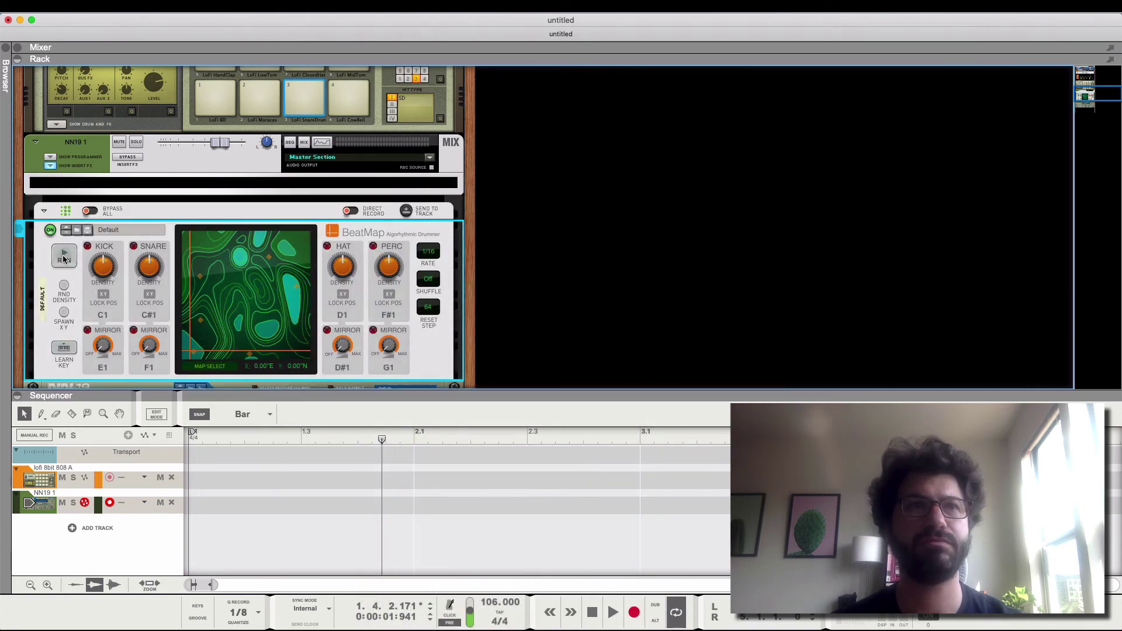
# - Audition Beat Map during playback at rates of 1/16T, 1/16 and 1/8, and stop playback
pyautogui.press('space')
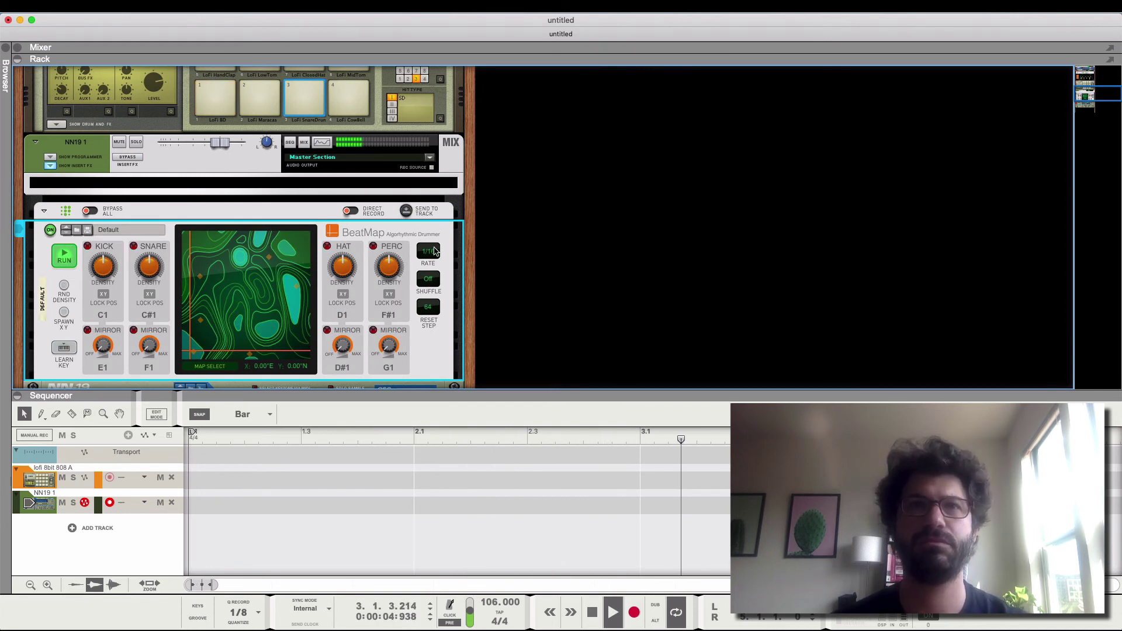
pyautogui.scroll(1, 435, 251)
pyautogui.click(431, 255)
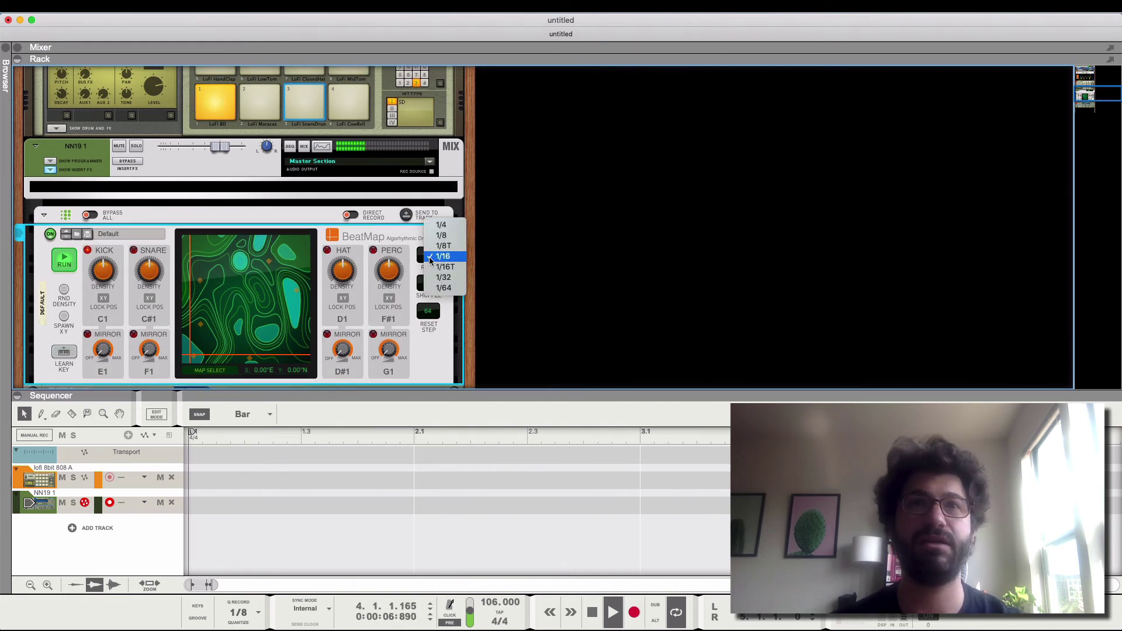
pyautogui.click(444, 268)
pyautogui.click(437, 251)
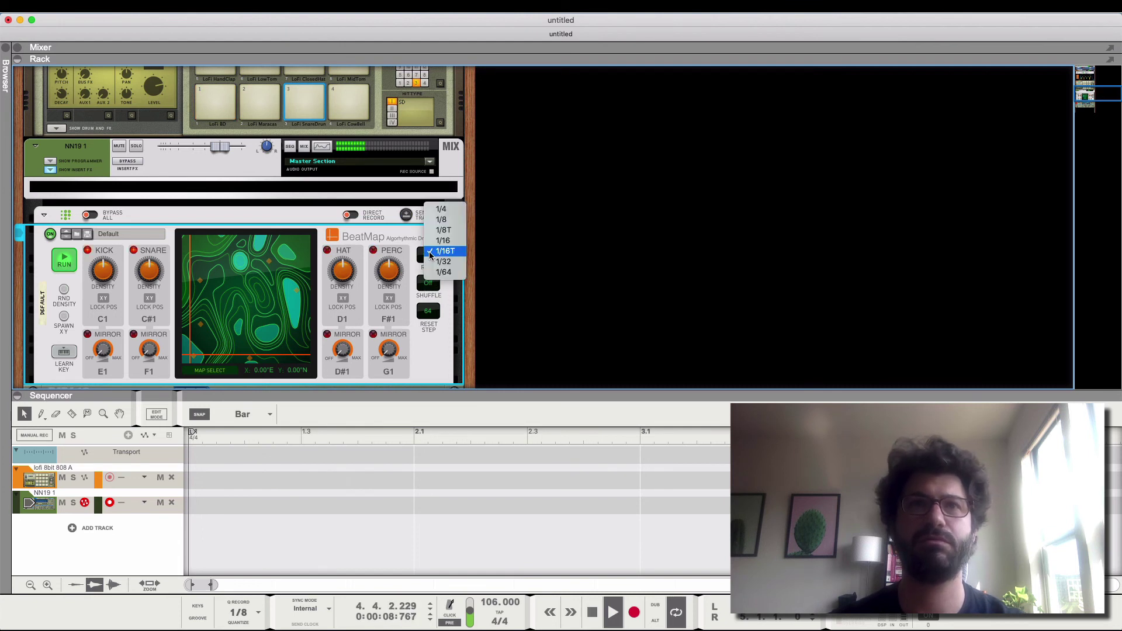
pyautogui.click(437, 242)
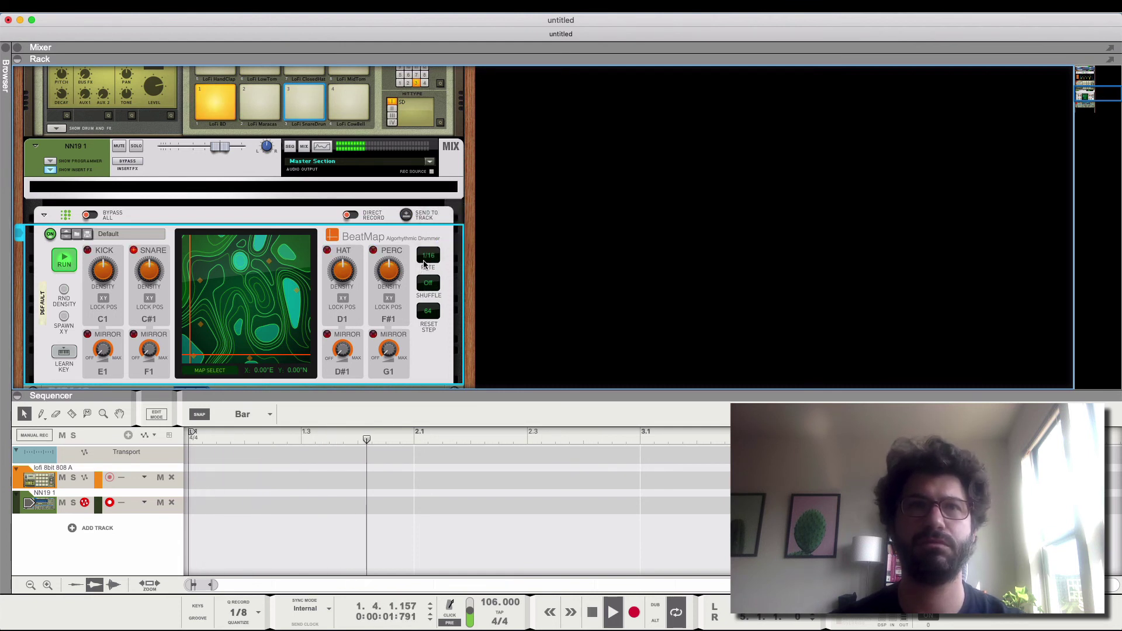
pyautogui.click(429, 256)
pyautogui.click(442, 232)
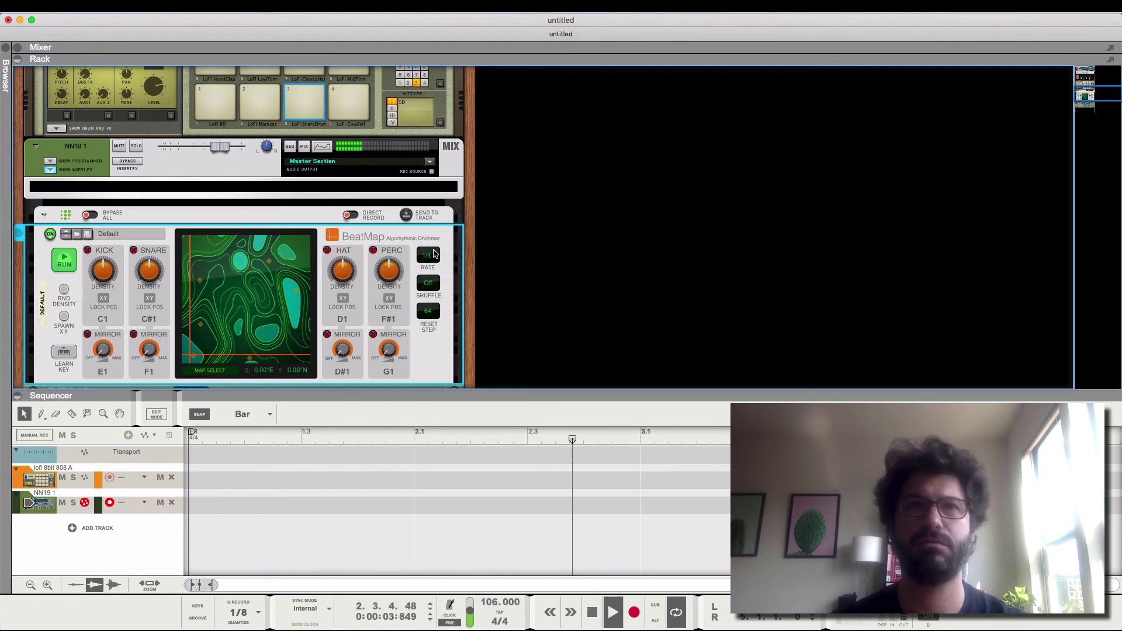
pyautogui.press('space')
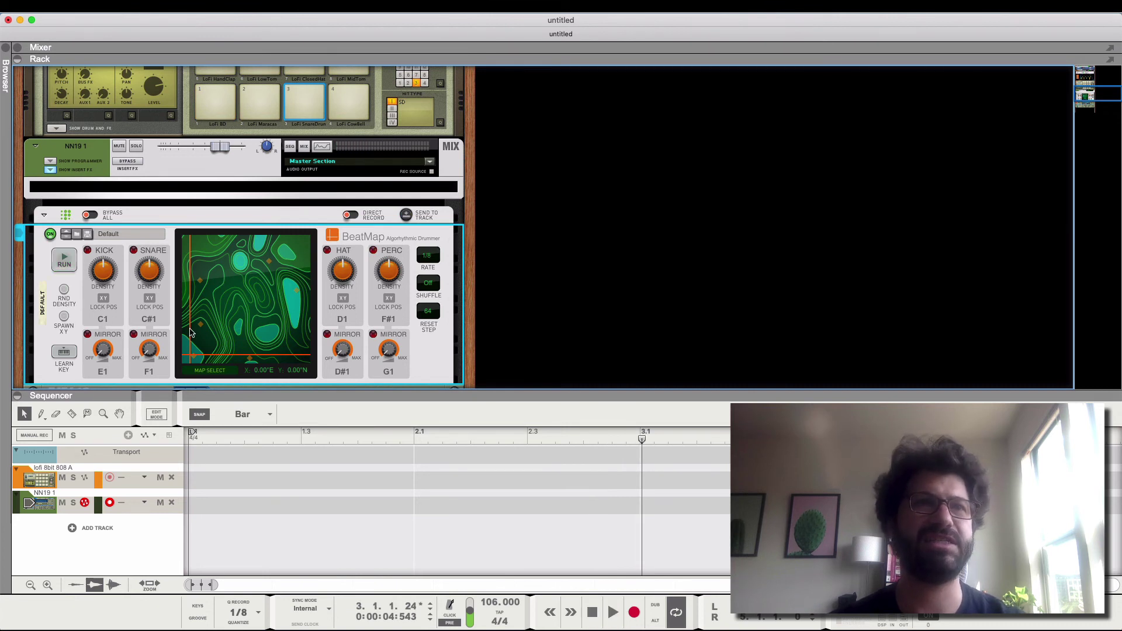
# - Set the NN-19's oscillator octave to 5 and restart playback
pyautogui.scroll(-3, 171, 291)
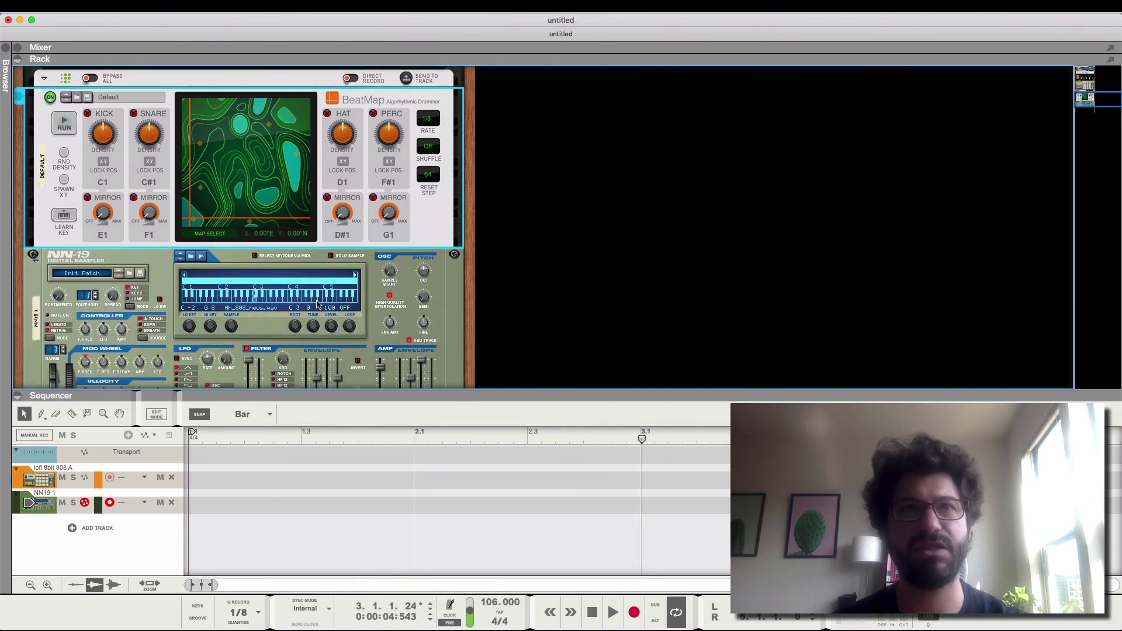
pyautogui.click(424, 276)
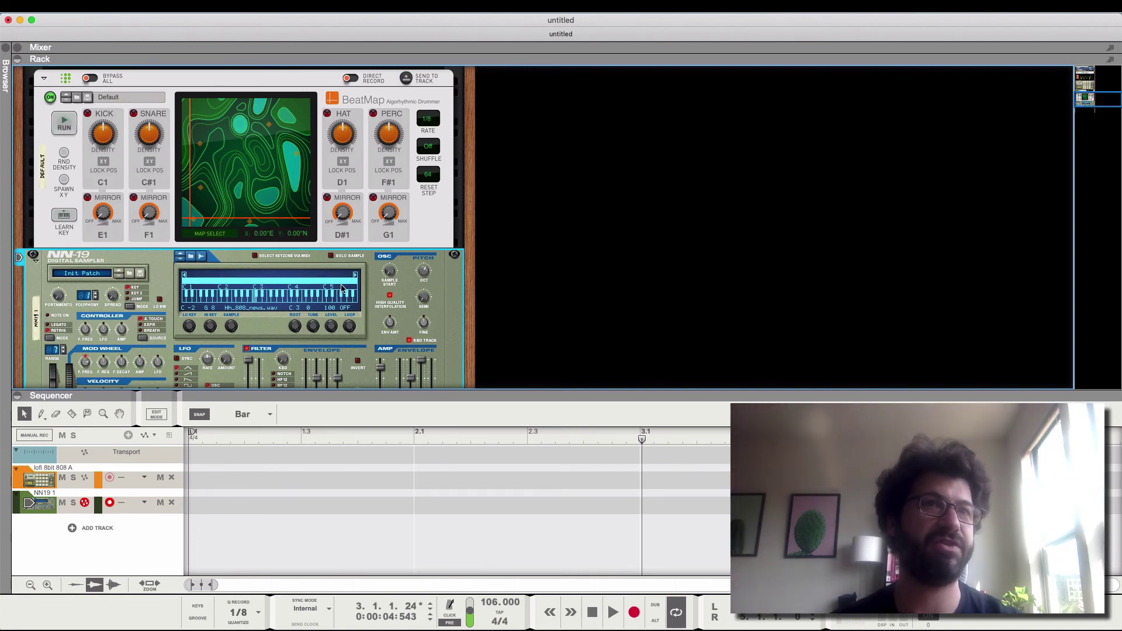
pyautogui.press('space')
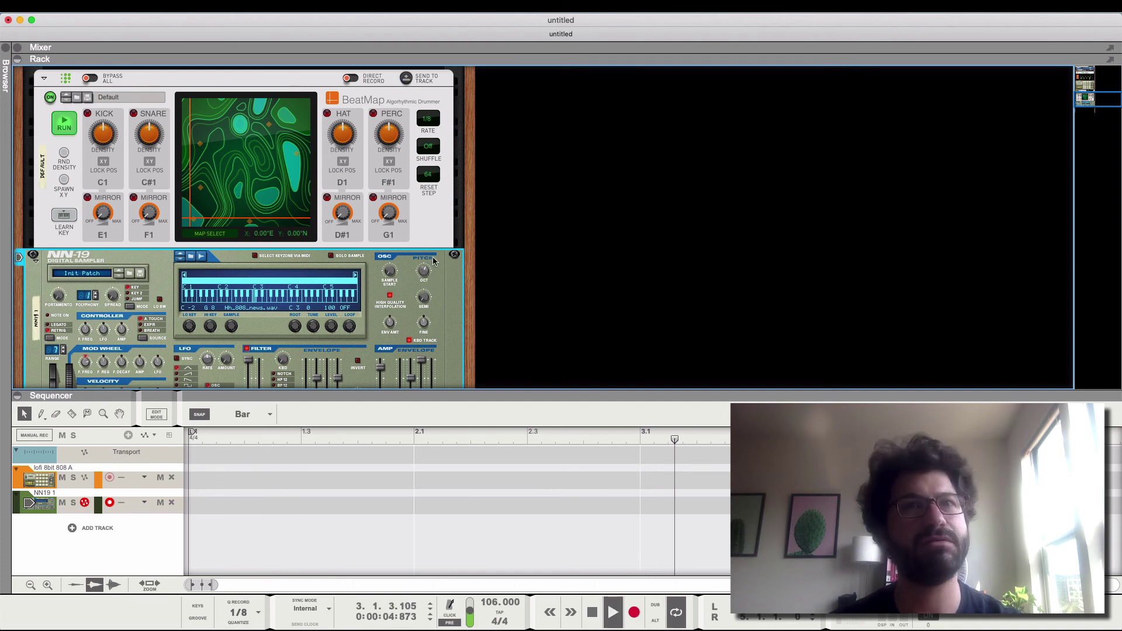
pyautogui.moveTo(424, 276)
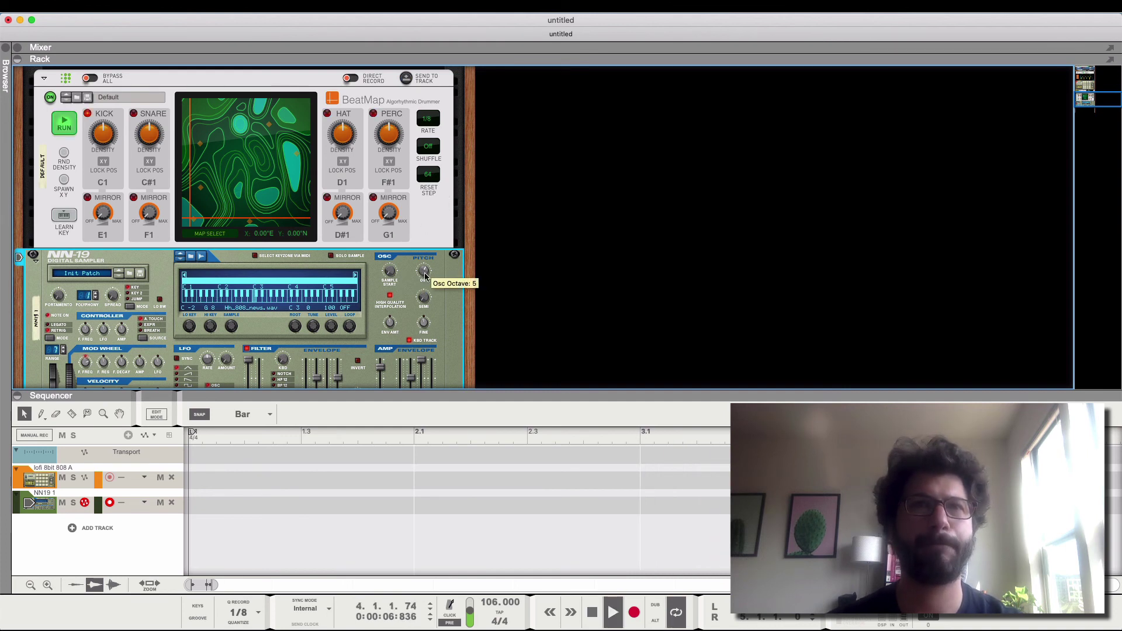
# - Vary Beat Map's rate while it plays, trying 1/16 and 1/16T before choosing 1/8T
pyautogui.click(428, 119)
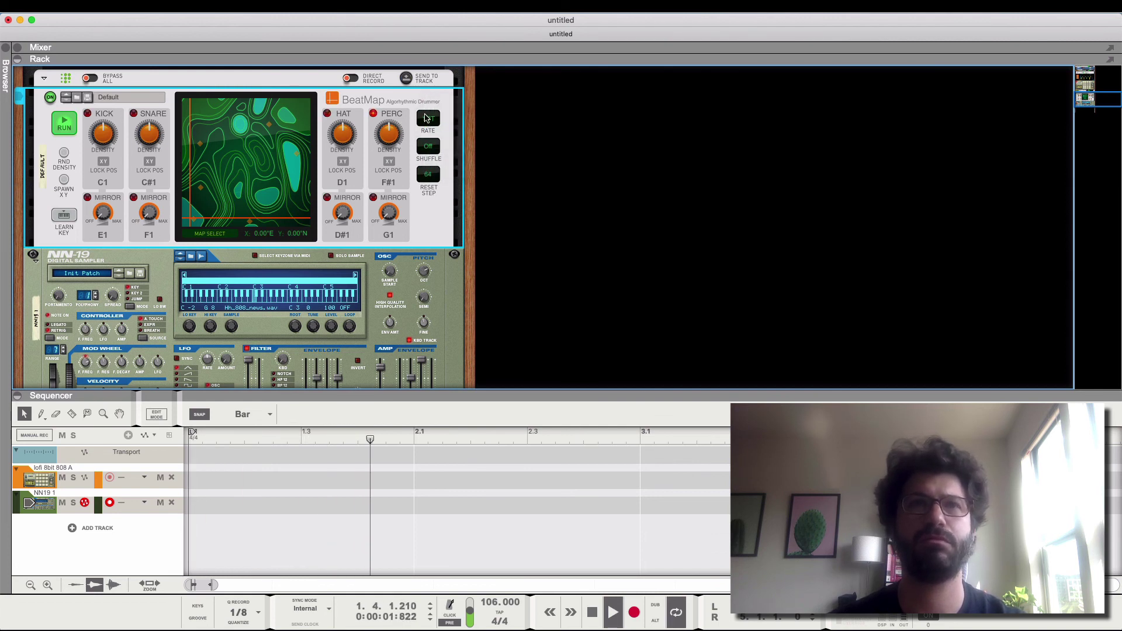
pyautogui.click(432, 126)
pyautogui.click(431, 126)
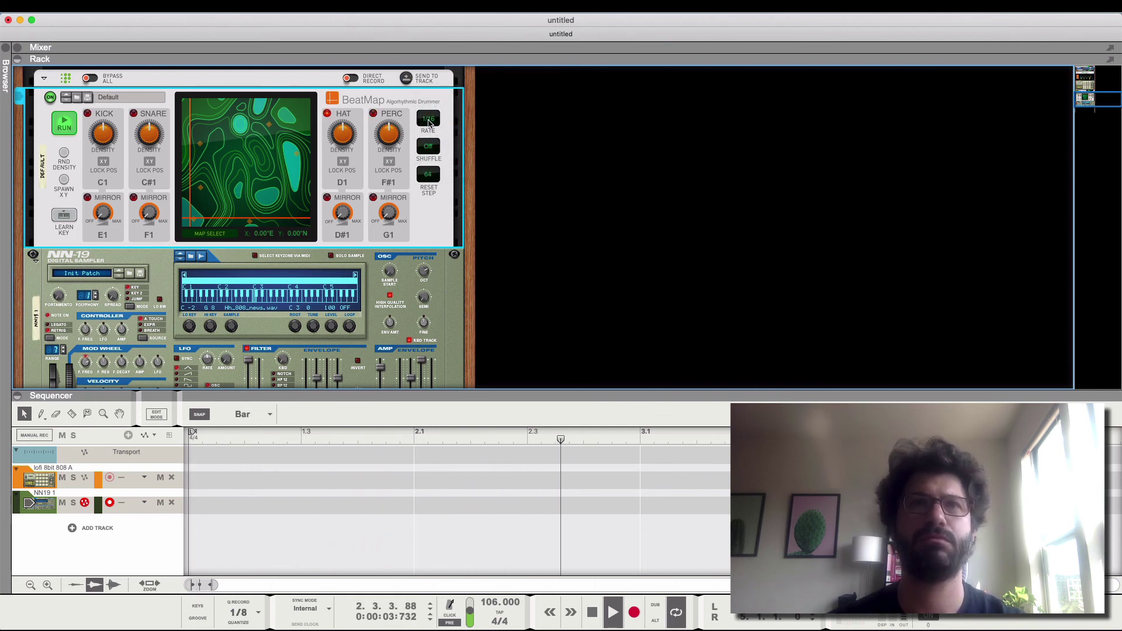
pyautogui.click(435, 119)
pyautogui.click(446, 131)
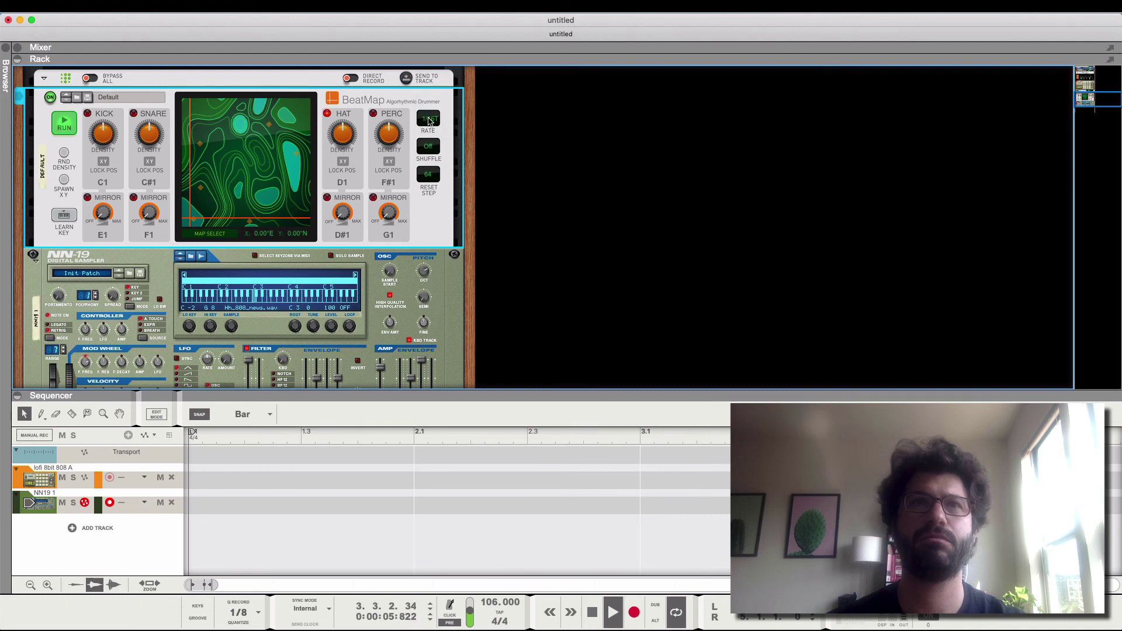
pyautogui.click(431, 117)
pyautogui.click(440, 96)
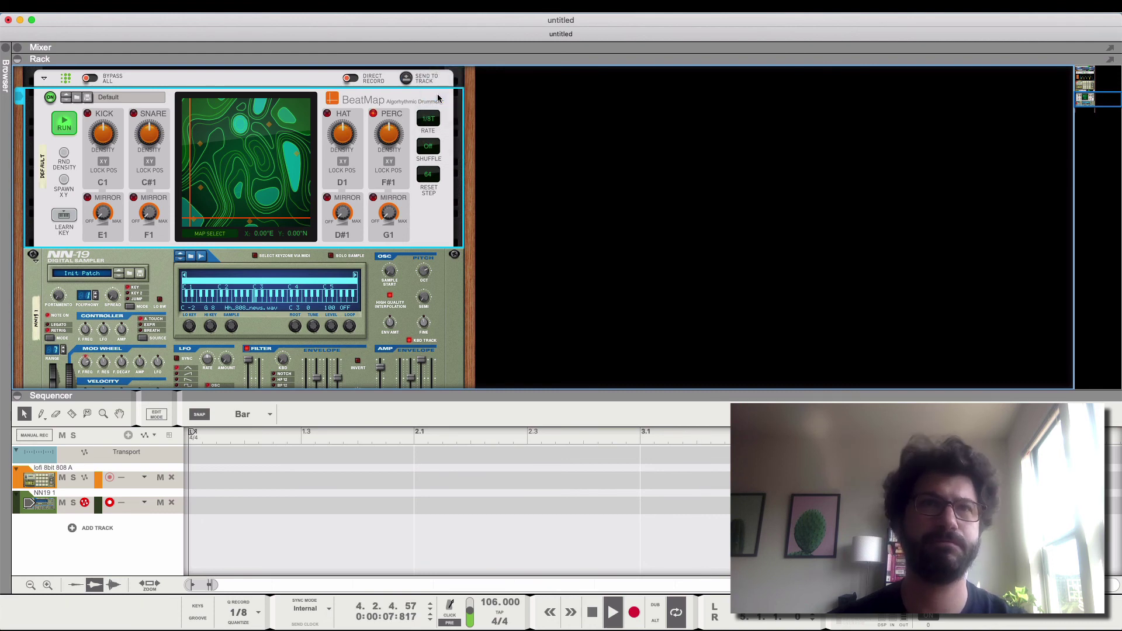
# - Set Beat Map's rate to 1/16 and try several map positions, ending at about X 10.78°E, Y 5.48°N
pyautogui.click(276, 127)
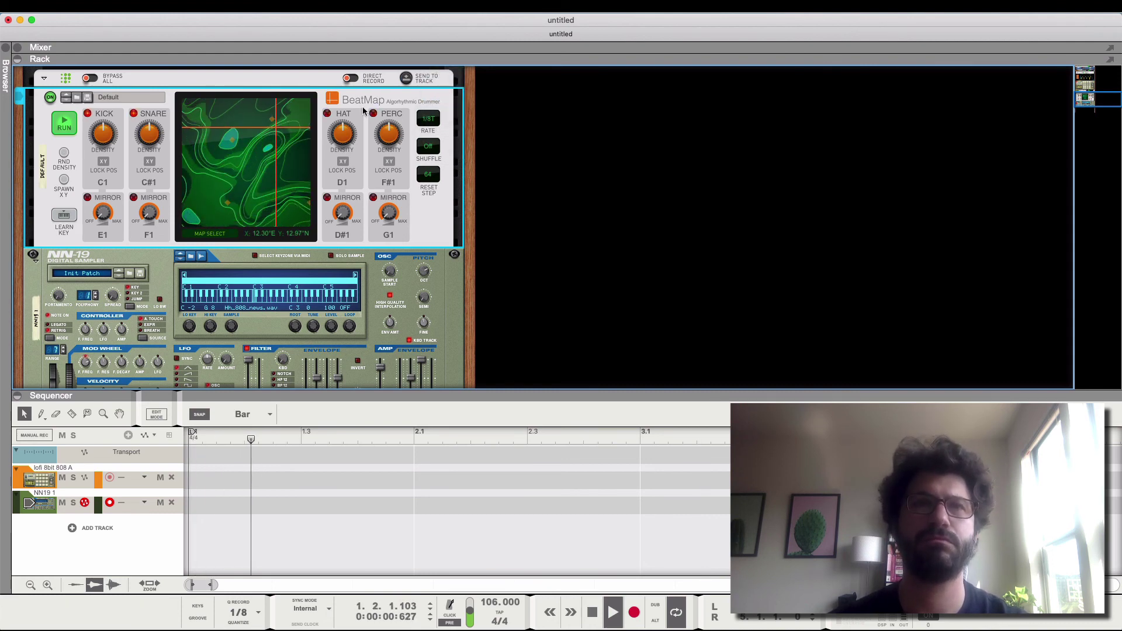
pyautogui.click(427, 121)
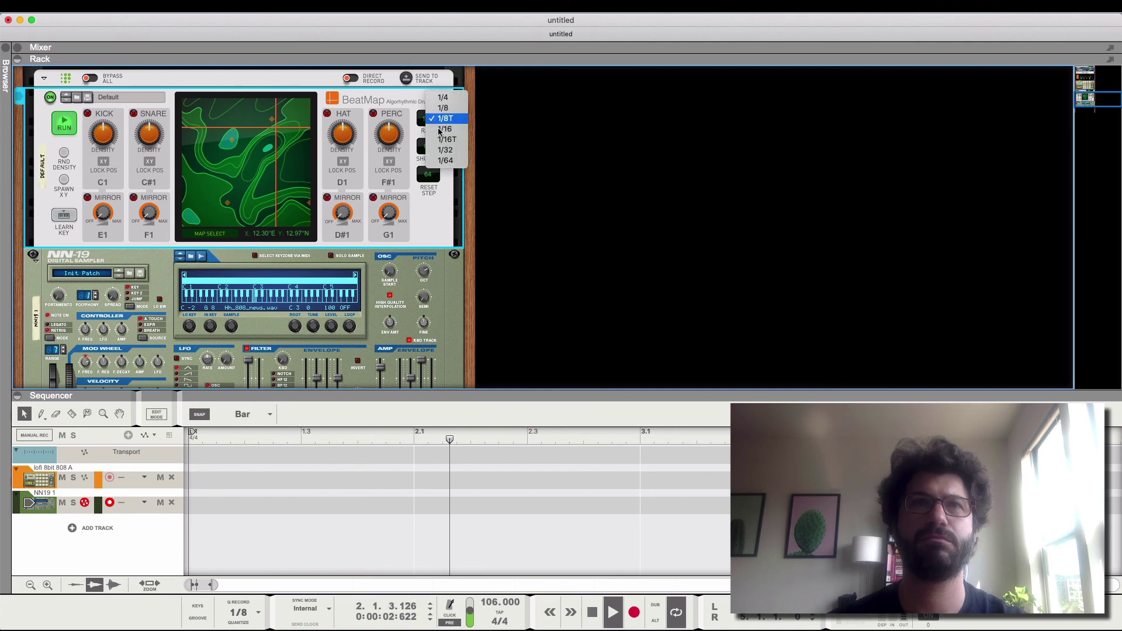
pyautogui.click(439, 129)
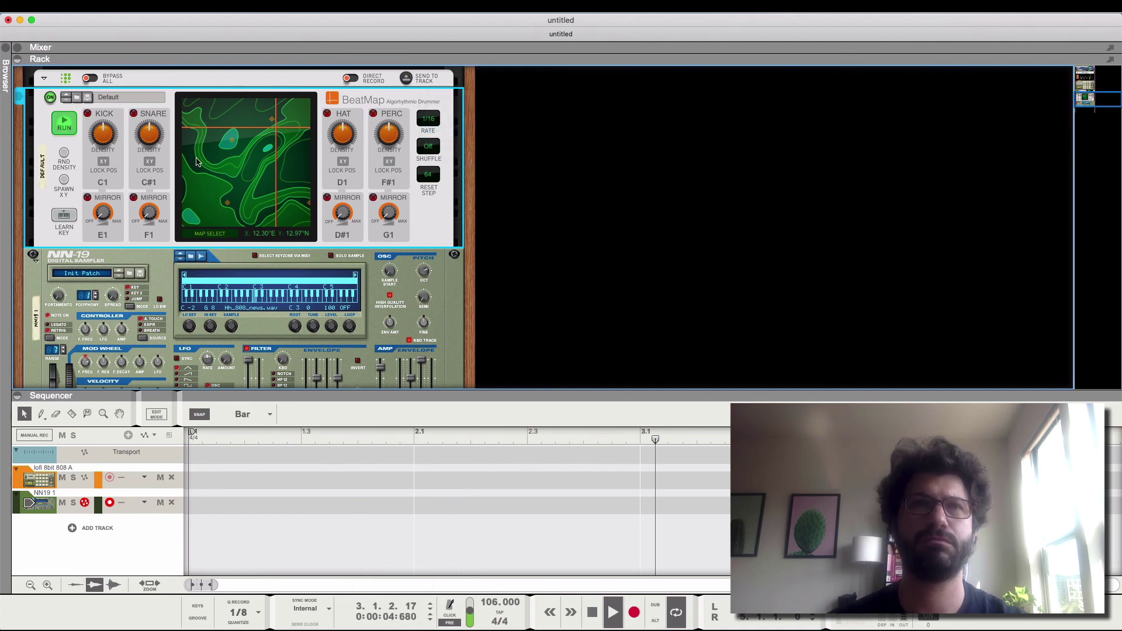
pyautogui.click(197, 176)
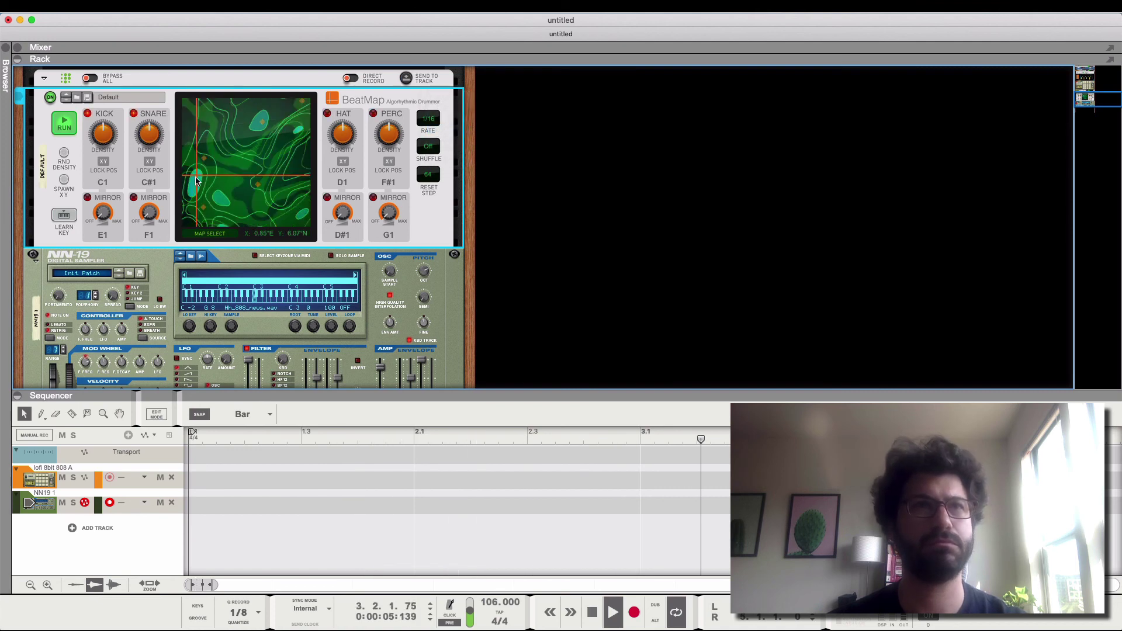
pyautogui.click(265, 180)
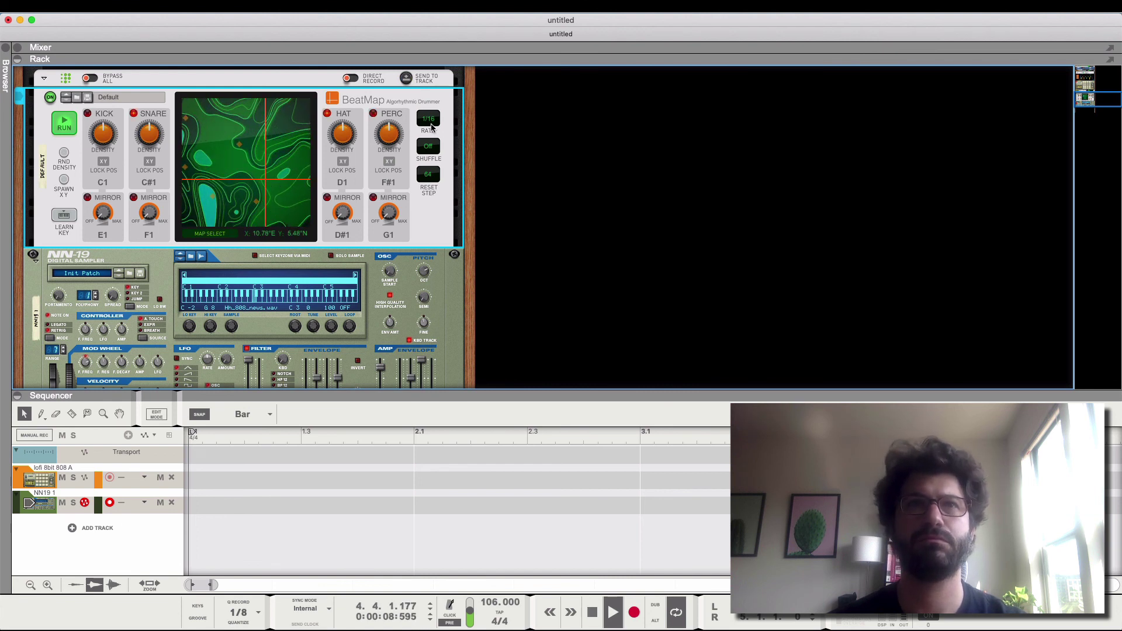
# - Set Beat Map's rate to 1/16T during playback and stop the transport
pyautogui.click(433, 128)
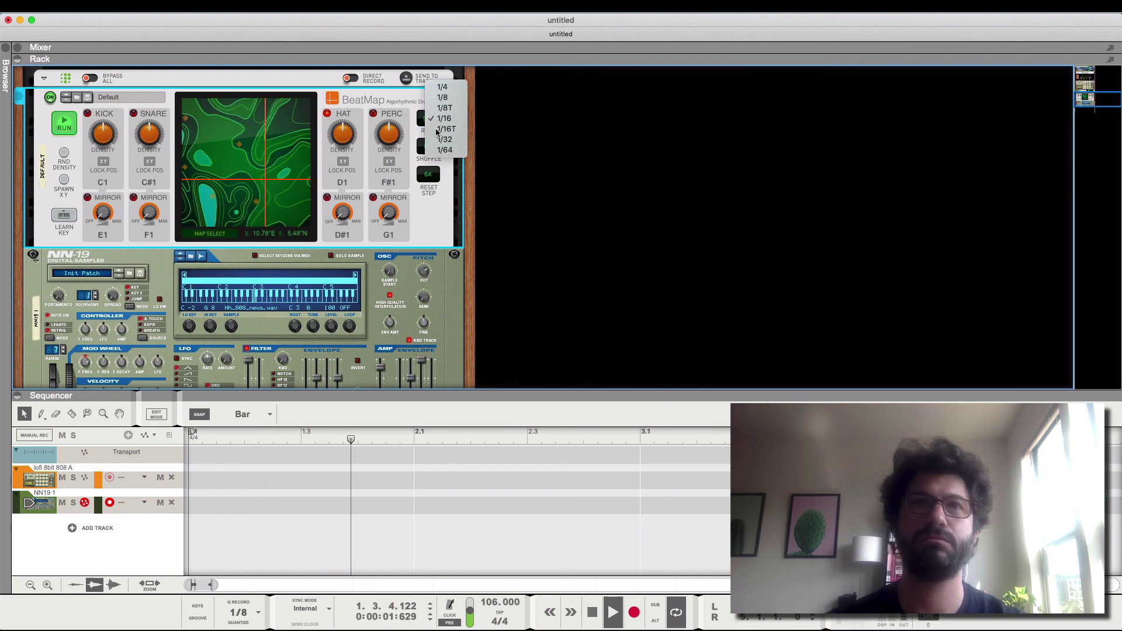
pyautogui.click(438, 129)
pyautogui.press('space')
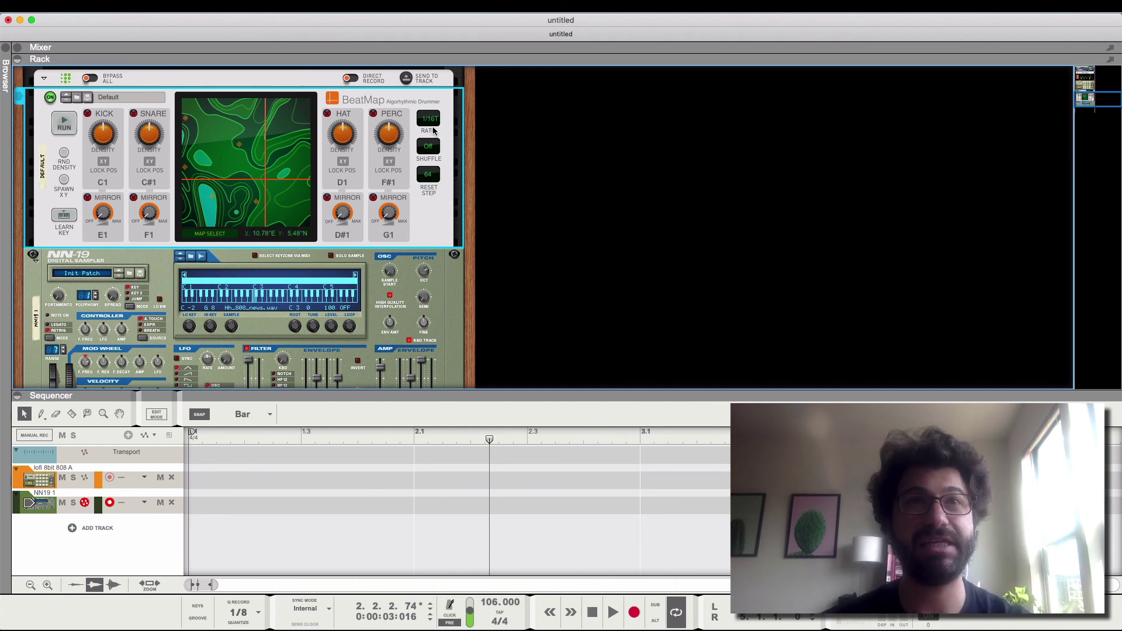
# - Open the automation of Beat Map's rate for editing
pyautogui.rightClick(434, 119)
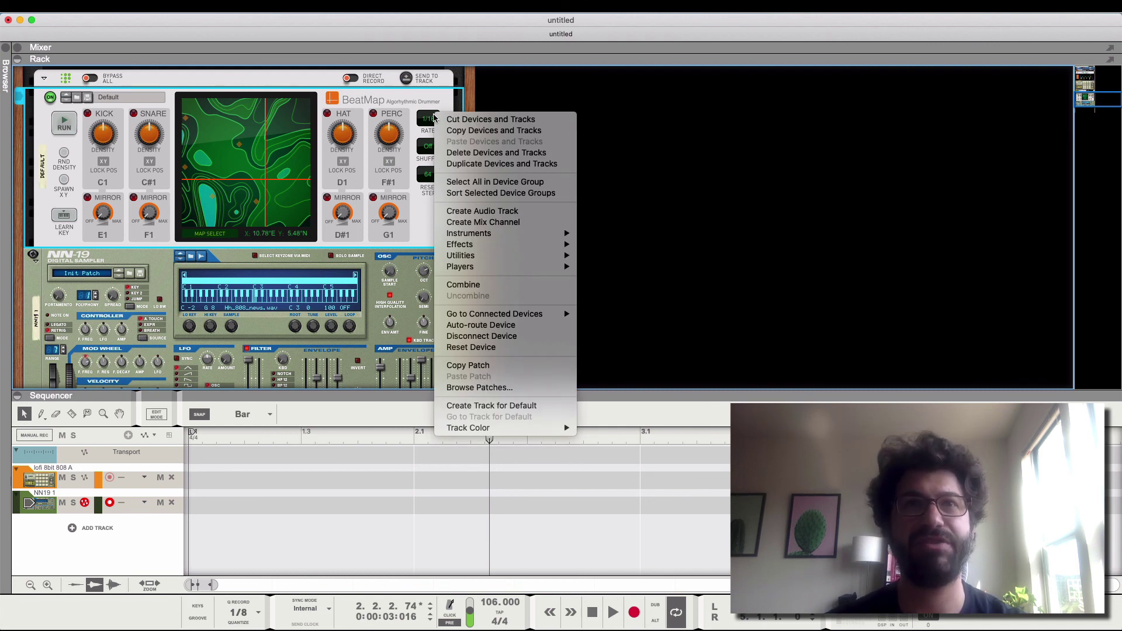
pyautogui.press('Escape')
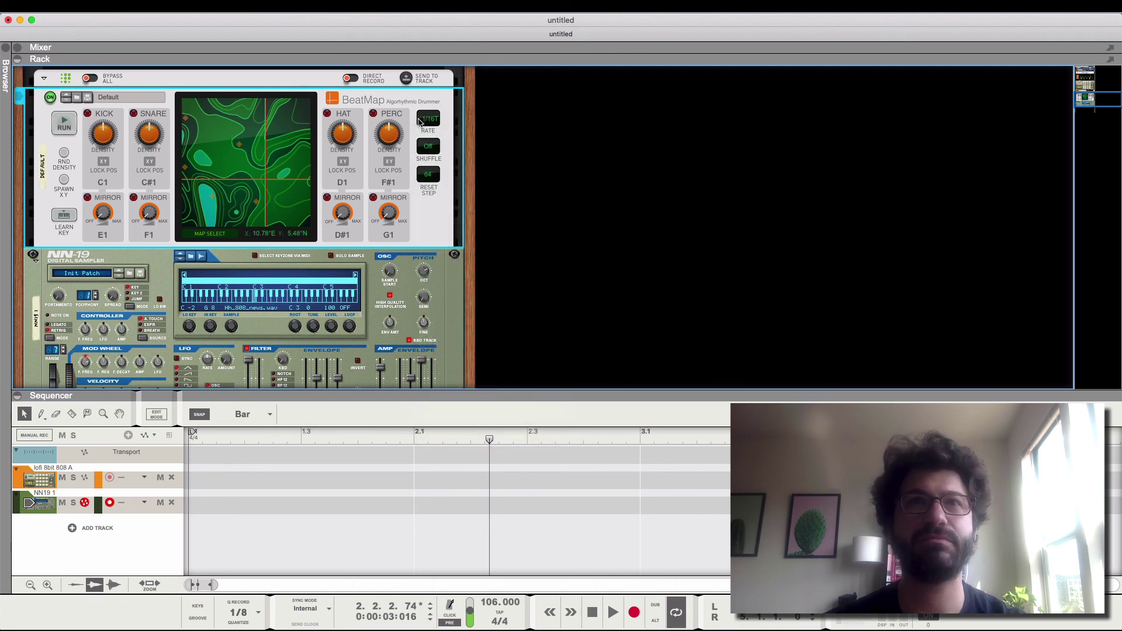
pyautogui.rightClick(428, 121)
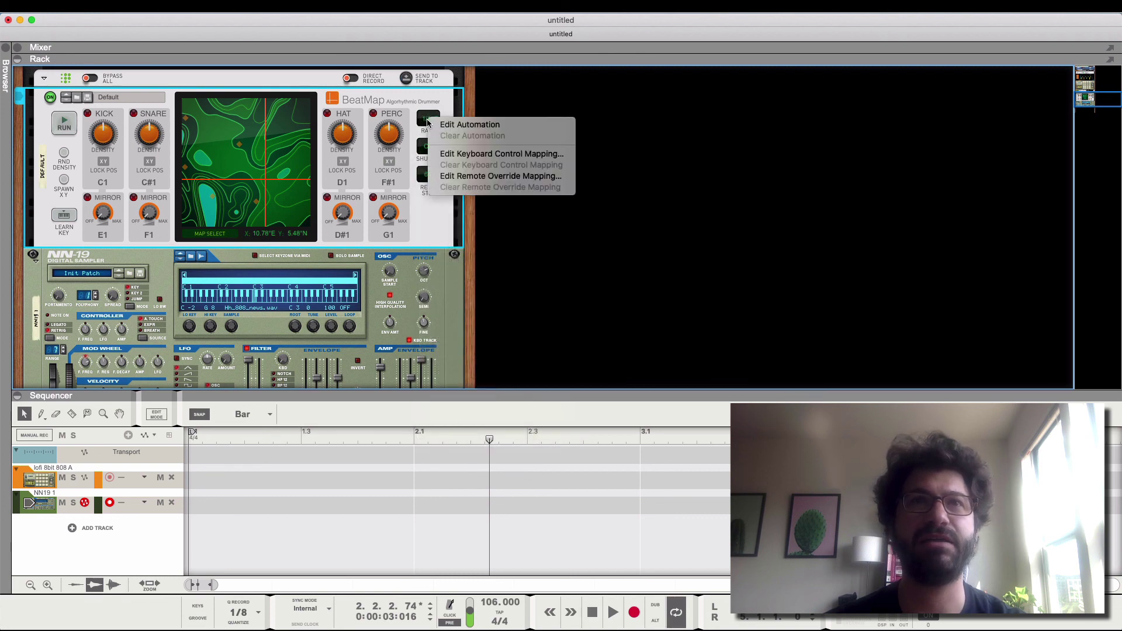
pyautogui.click(461, 121)
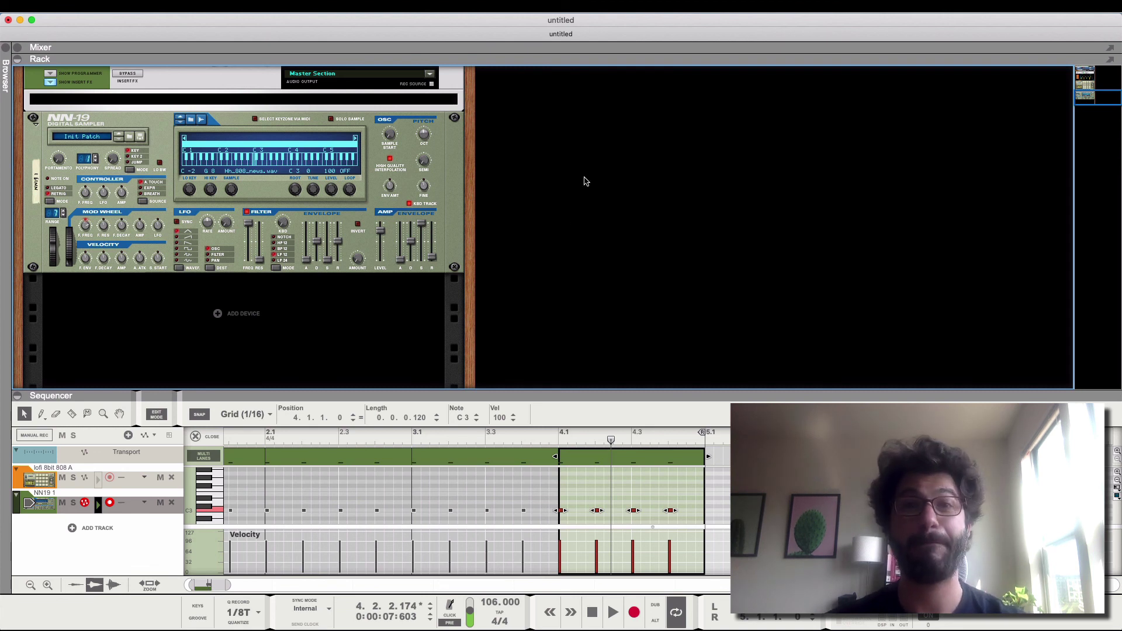
pyautogui.click(807, 21)
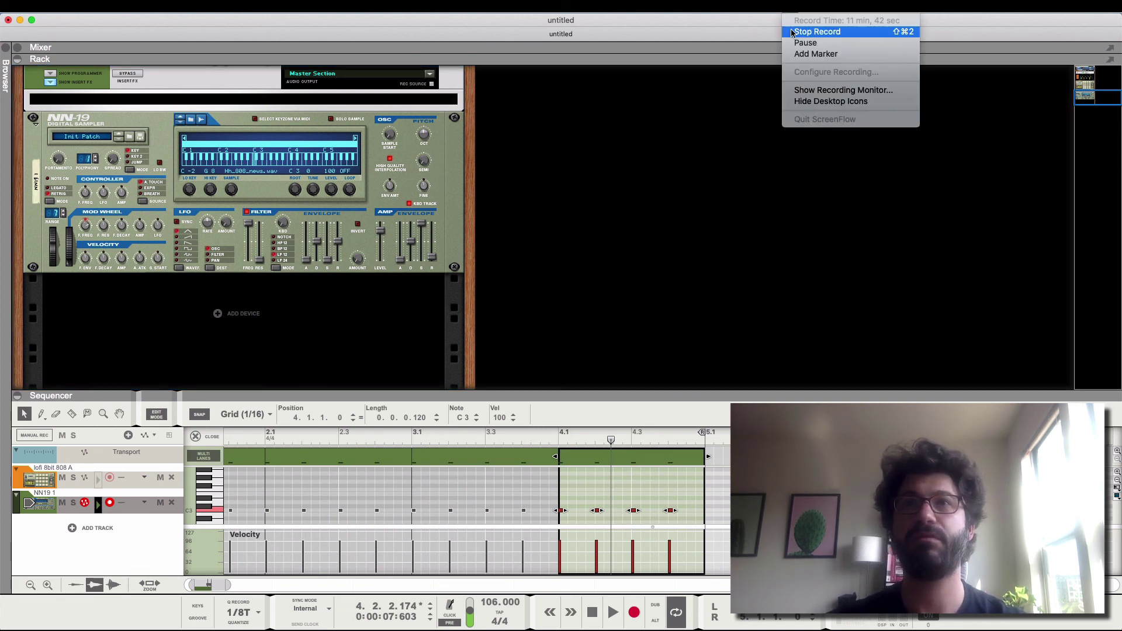